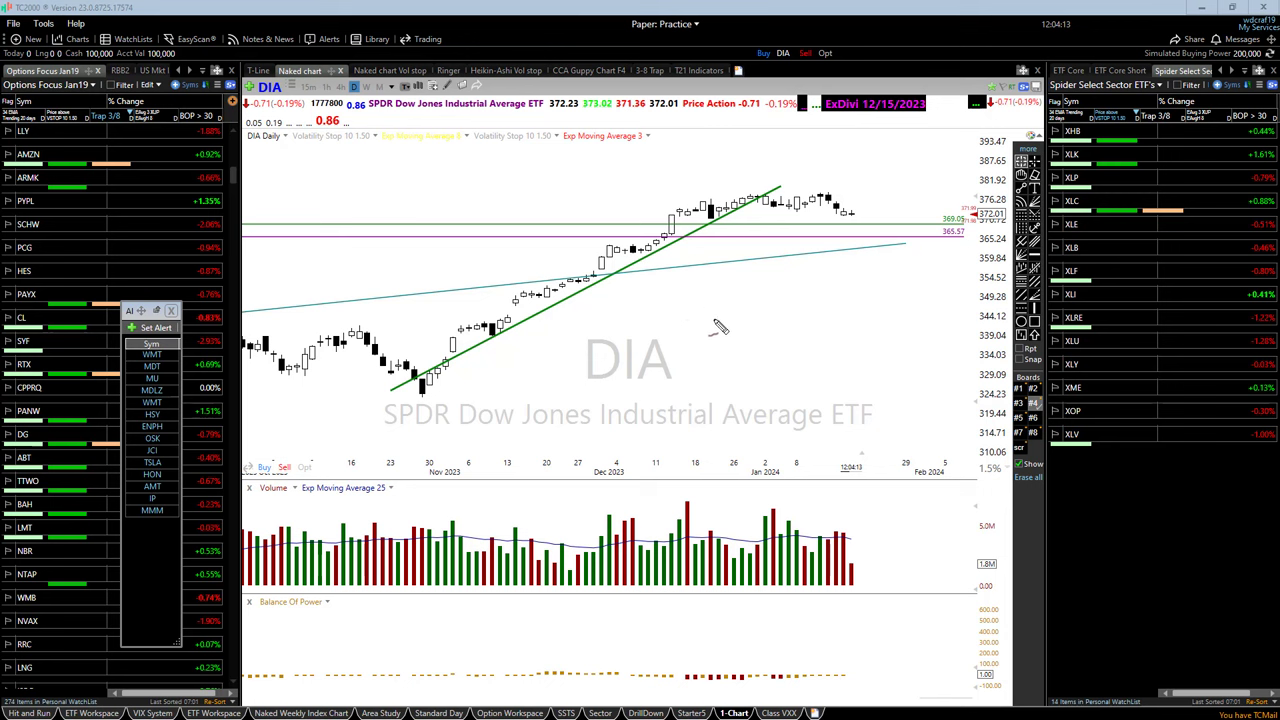
- Handwrite "100 Δ" on the DIA chart, clear it, and write "XYZ 1 − 80 Δ" in its place
{"action": "mouse_move", "coordinate": [690, 306]}
{"action": "left_mouse_down"}
{"action": "mouse_move", "coordinate": [712, 284]}
{"action": "mouse_move", "coordinate": [777, 302]}
{"action": "mouse_move", "coordinate": [762, 318]}
{"action": "mouse_move", "coordinate": [792, 306]}
{"action": "mouse_move", "coordinate": [750, 301]}
{"action": "left_mouse_up"}
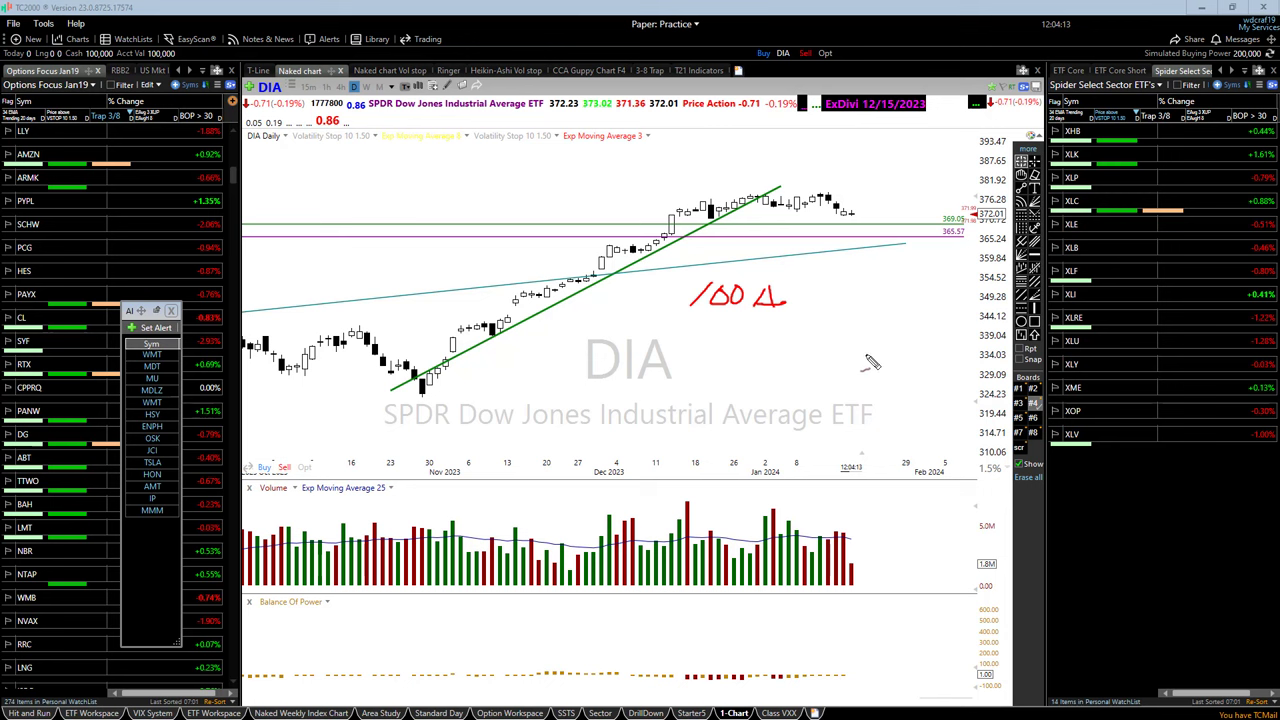
{"action": "key", "text": "Escape"}
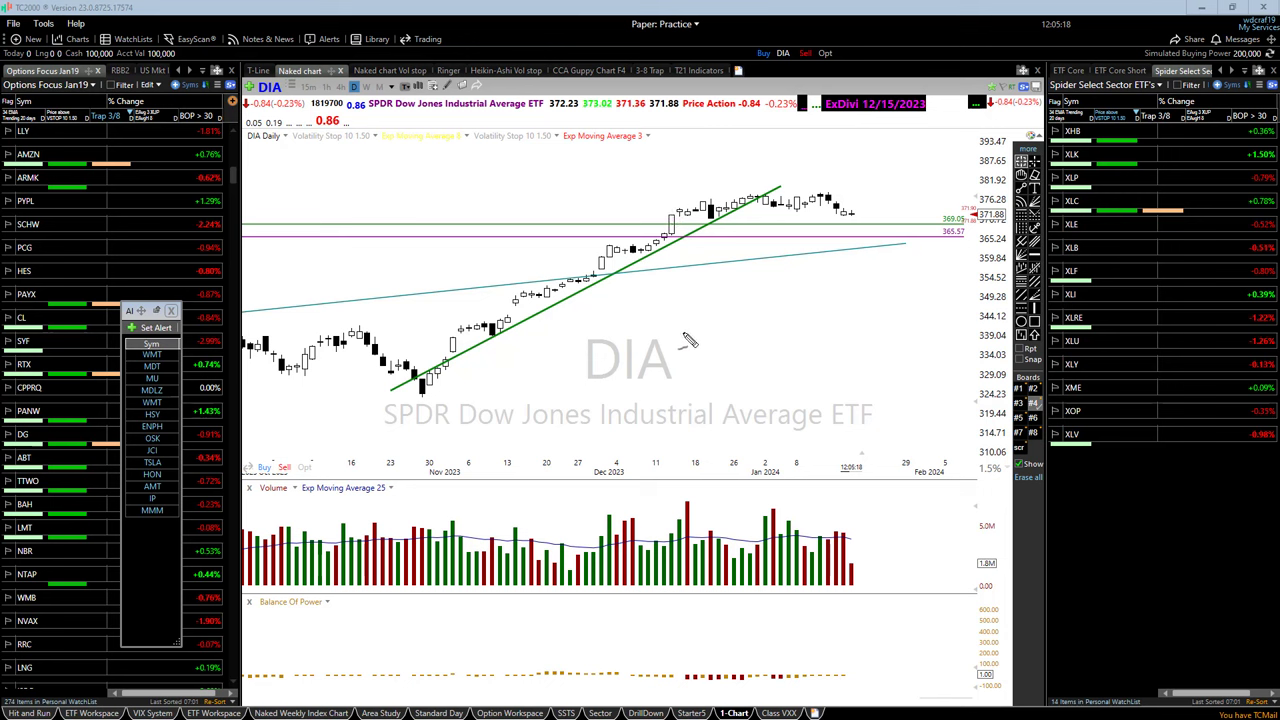
{"action": "left_click_drag", "start_coordinate": [700, 305], "coordinate": [687, 341]}
{"action": "mouse_move", "coordinate": [580, 328]}
{"action": "left_mouse_down"}
{"action": "mouse_move", "coordinate": [612, 304]}
{"action": "mouse_move", "coordinate": [592, 330]}
{"action": "mouse_move", "coordinate": [636, 316]}
{"action": "mouse_move", "coordinate": [626, 330]}
{"action": "mouse_move", "coordinate": [650, 300]}
{"action": "mouse_move", "coordinate": [640, 334]}
{"action": "mouse_move", "coordinate": [654, 324]}
{"action": "left_mouse_up"}
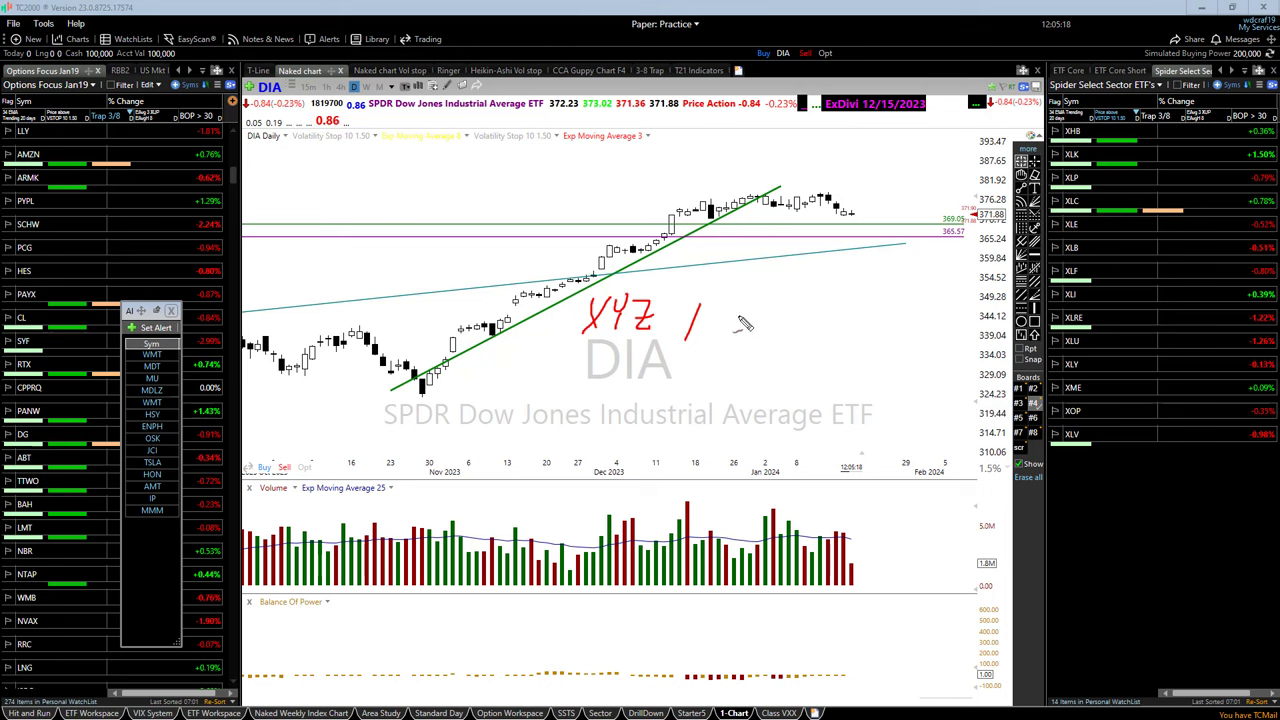
{"action": "mouse_move", "coordinate": [712, 324]}
{"action": "left_mouse_down"}
{"action": "mouse_move", "coordinate": [792, 312]}
{"action": "mouse_move", "coordinate": [806, 330]}
{"action": "mouse_move", "coordinate": [826, 322]}
{"action": "mouse_move", "coordinate": [826, 342]}
{"action": "left_mouse_up"}
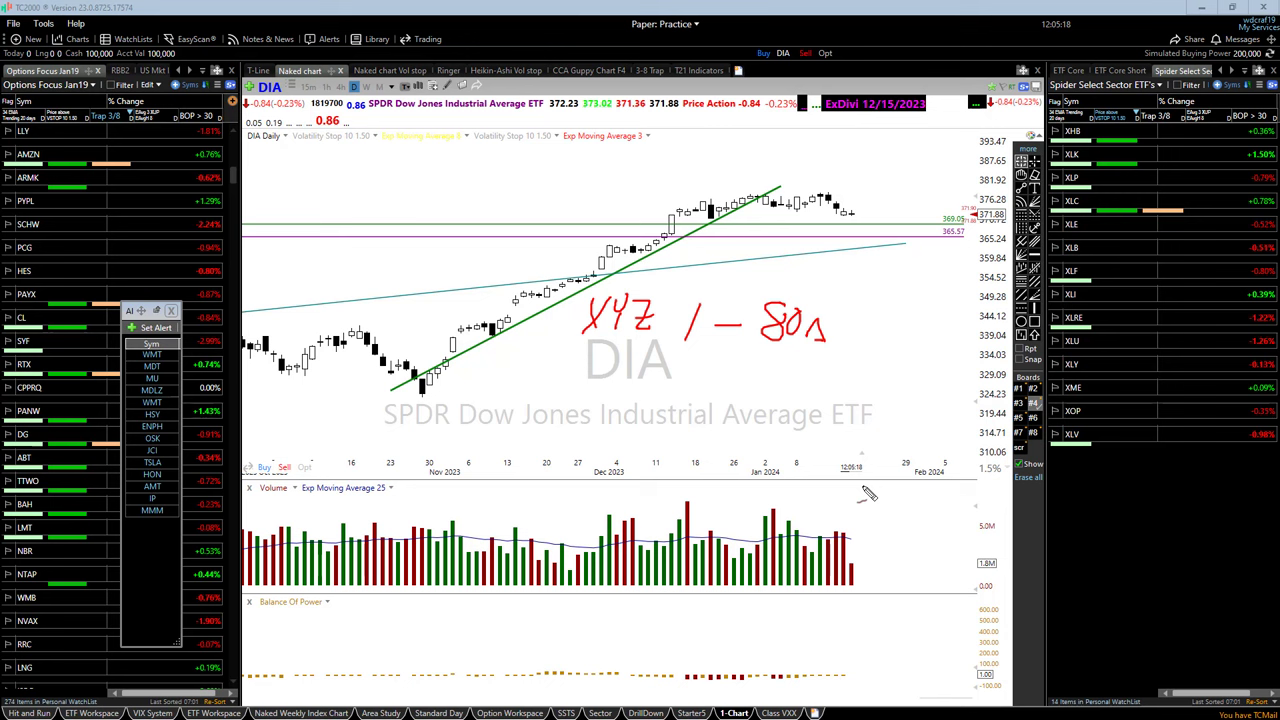
- Turn the handwritten minus before 80 Δ into a plus and write "− 30 Δ" above it
{"action": "left_click_drag", "start_coordinate": [727, 311], "coordinate": [726, 342]}
{"action": "mouse_move", "coordinate": [761, 254]}
{"action": "left_mouse_down"}
{"action": "mouse_move", "coordinate": [782, 262]}
{"action": "mouse_move", "coordinate": [762, 277]}
{"action": "mouse_move", "coordinate": [795, 252]}
{"action": "left_mouse_up"}
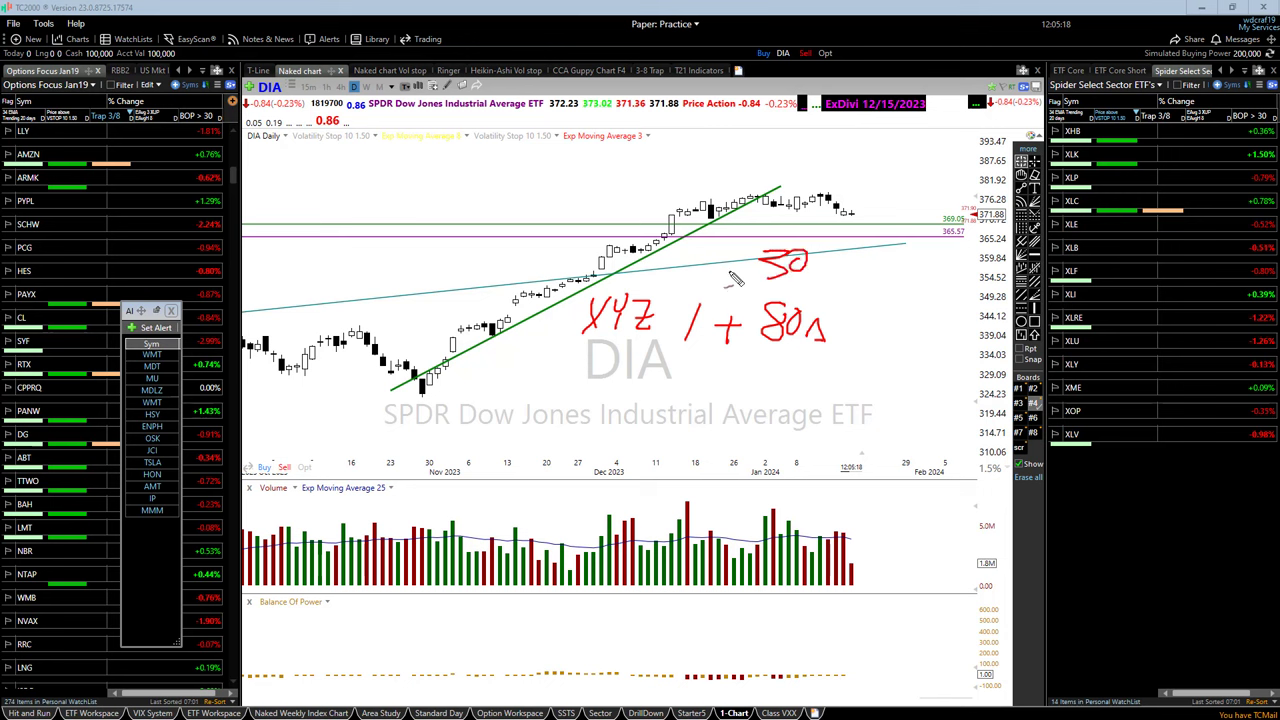
{"action": "mouse_move", "coordinate": [723, 273]}
{"action": "left_mouse_down"}
{"action": "mouse_move", "coordinate": [814, 273]}
{"action": "mouse_move", "coordinate": [810, 287]}
{"action": "left_mouse_up"}
- Draw a sum line beneath the two handwritten deltas and write the total "50 Δ" under it
{"action": "left_click_drag", "start_coordinate": [666, 407], "coordinate": [872, 385]}
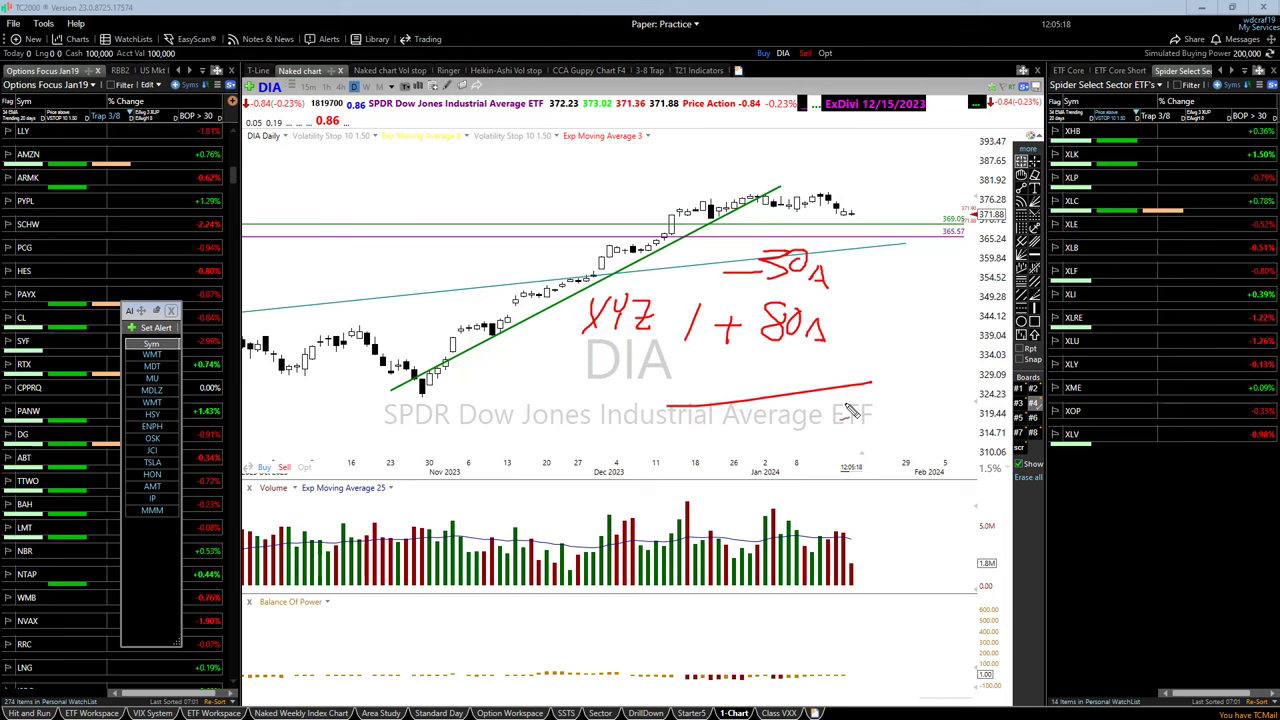
{"action": "mouse_move", "coordinate": [795, 402]}
{"action": "left_mouse_down"}
{"action": "mouse_move", "coordinate": [786, 414]}
{"action": "mouse_move", "coordinate": [815, 428]}
{"action": "mouse_move", "coordinate": [858, 418]}
{"action": "mouse_move", "coordinate": [862, 437]}
{"action": "left_mouse_up"}
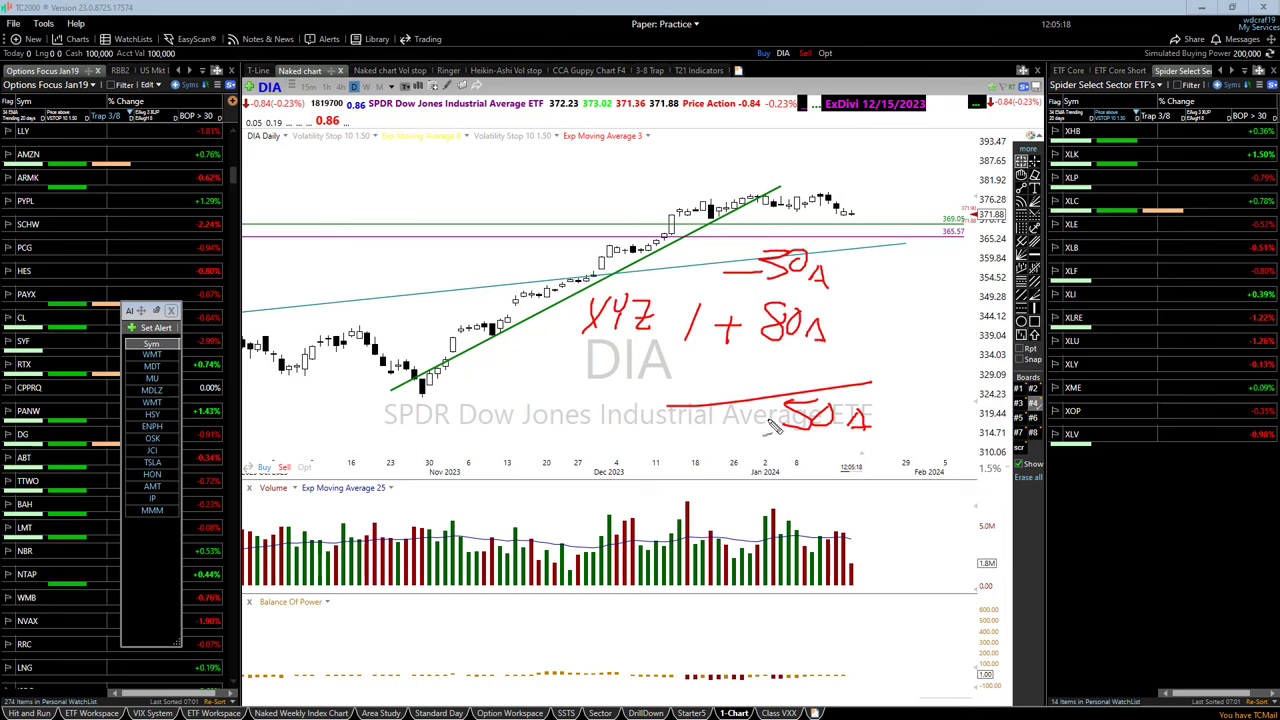
{"action": "left_click_drag", "start_coordinate": [750, 420], "coordinate": [785, 420]}
{"action": "mouse_move", "coordinate": [900, 311]}
{"action": "left_mouse_down"}
{"action": "mouse_move", "coordinate": [845, 260]}
{"action": "mouse_move", "coordinate": [846, 274]}
{"action": "left_mouse_up"}
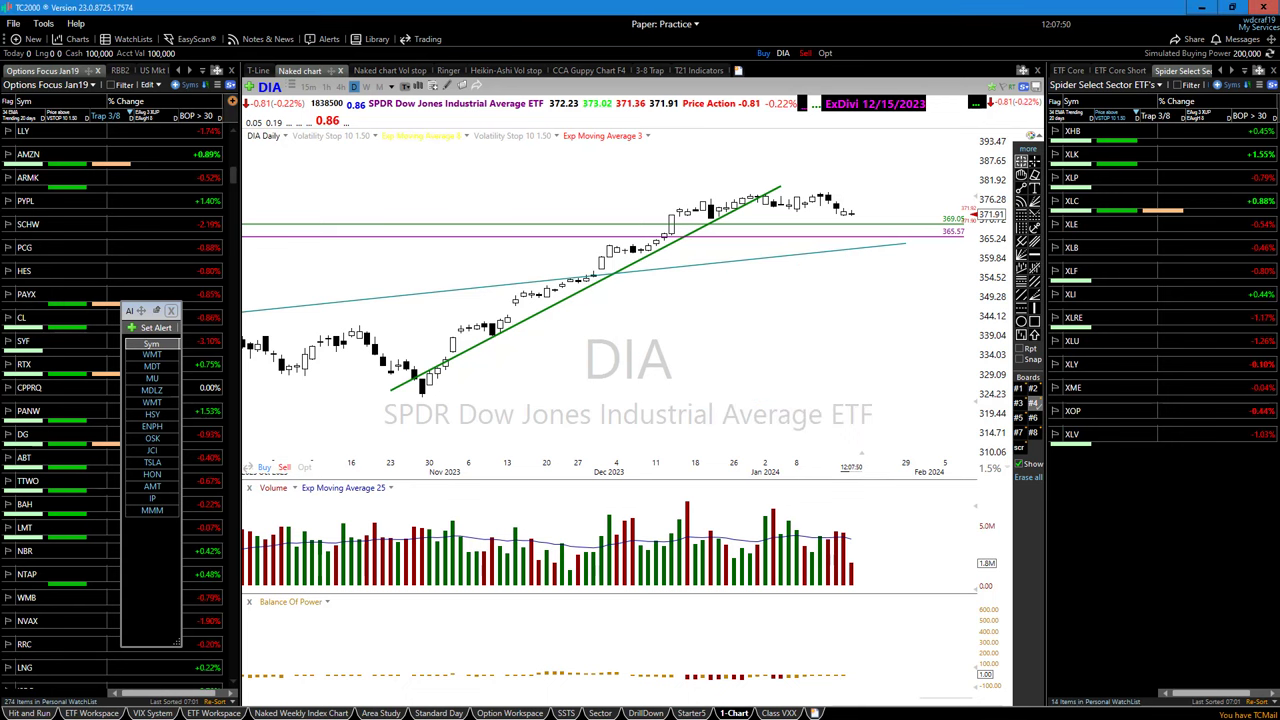
- Examine the DIA daily chart's longer price history, going back through 2022 and into 2021
{"action": "scroll", "coordinate": [617, 313], "scroll_direction": "down", "scroll_amount": 5}
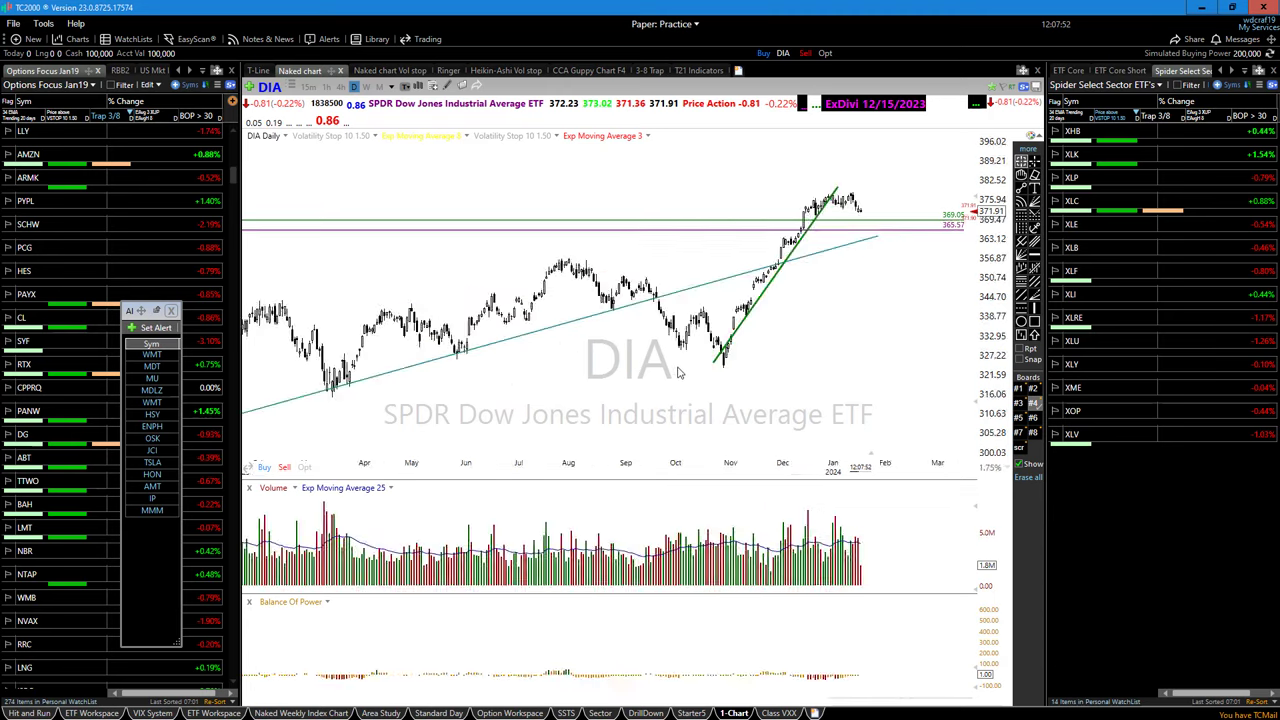
{"action": "scroll", "coordinate": [677, 372], "scroll_direction": "down", "scroll_amount": 4}
{"action": "scroll", "coordinate": [677, 372], "scroll_direction": "up", "scroll_amount": 3}
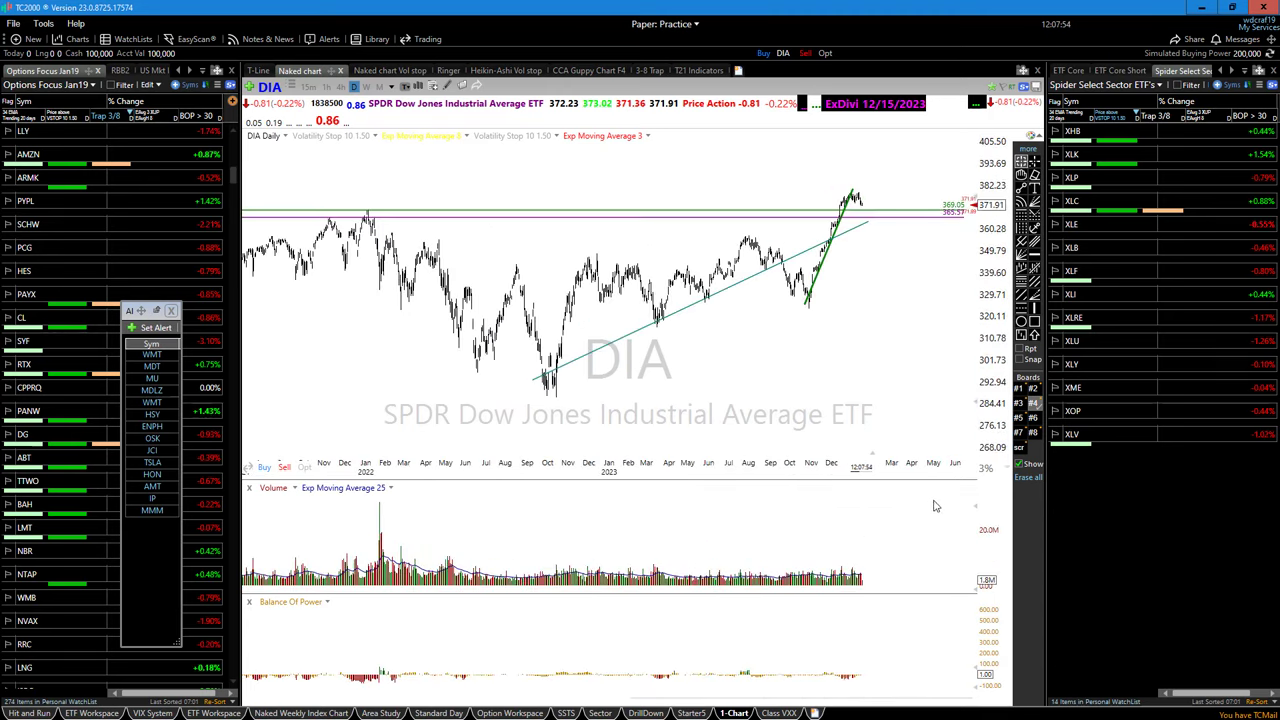
{"action": "left_click_drag", "start_coordinate": [958, 698], "coordinate": [857, 697]}
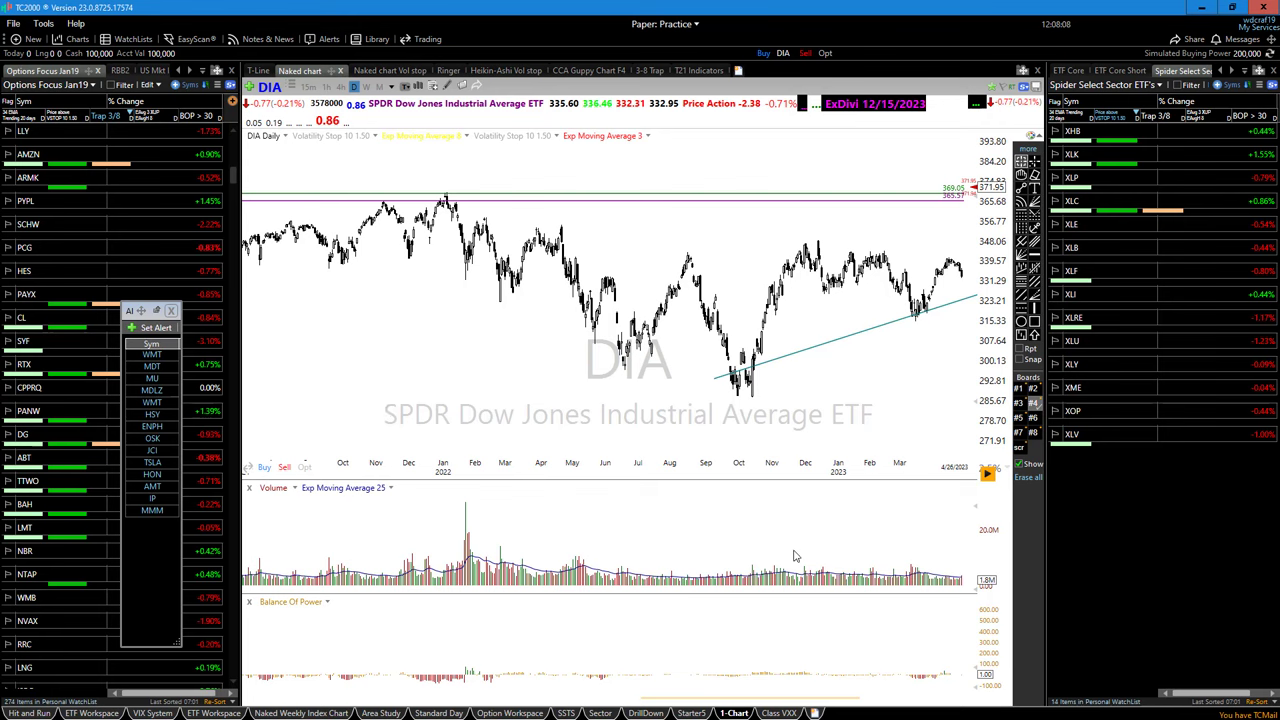
{"action": "mouse_move", "coordinate": [862, 700]}
{"action": "left_click_drag", "start_coordinate": [862, 700], "coordinate": [831, 699]}
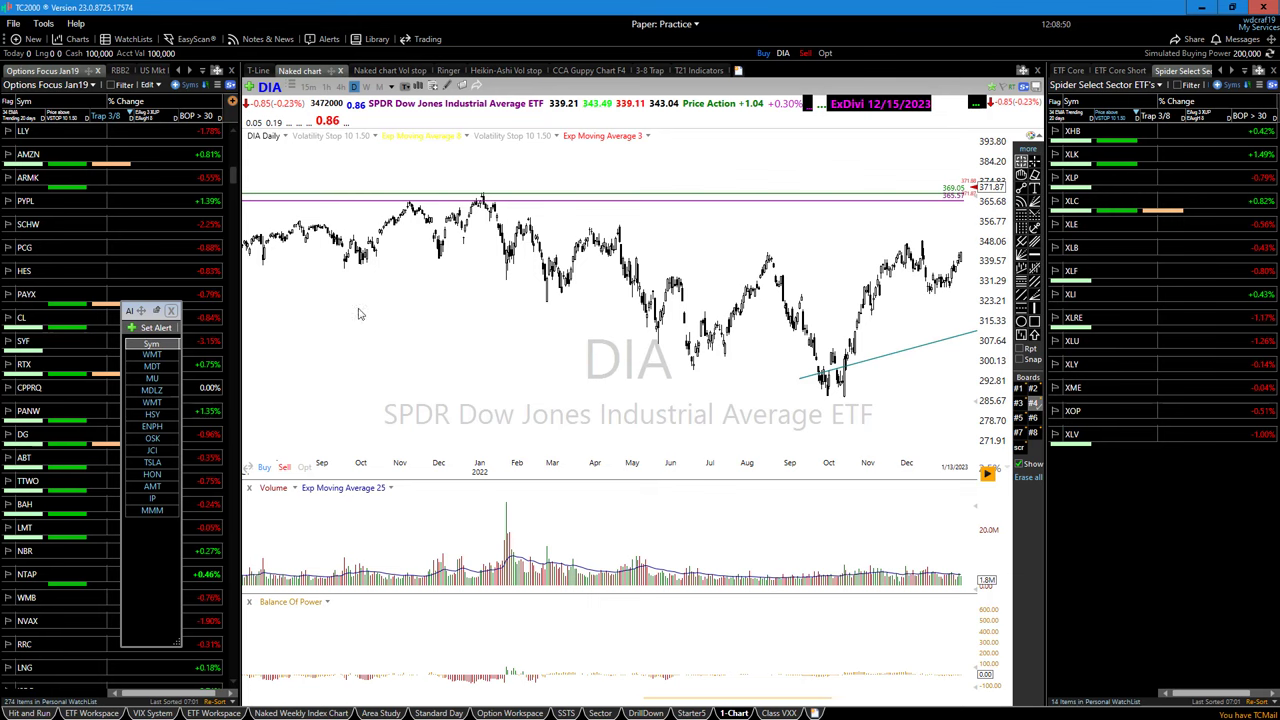
{"action": "scroll", "coordinate": [449, 371], "scroll_direction": "up", "scroll_amount": 4}
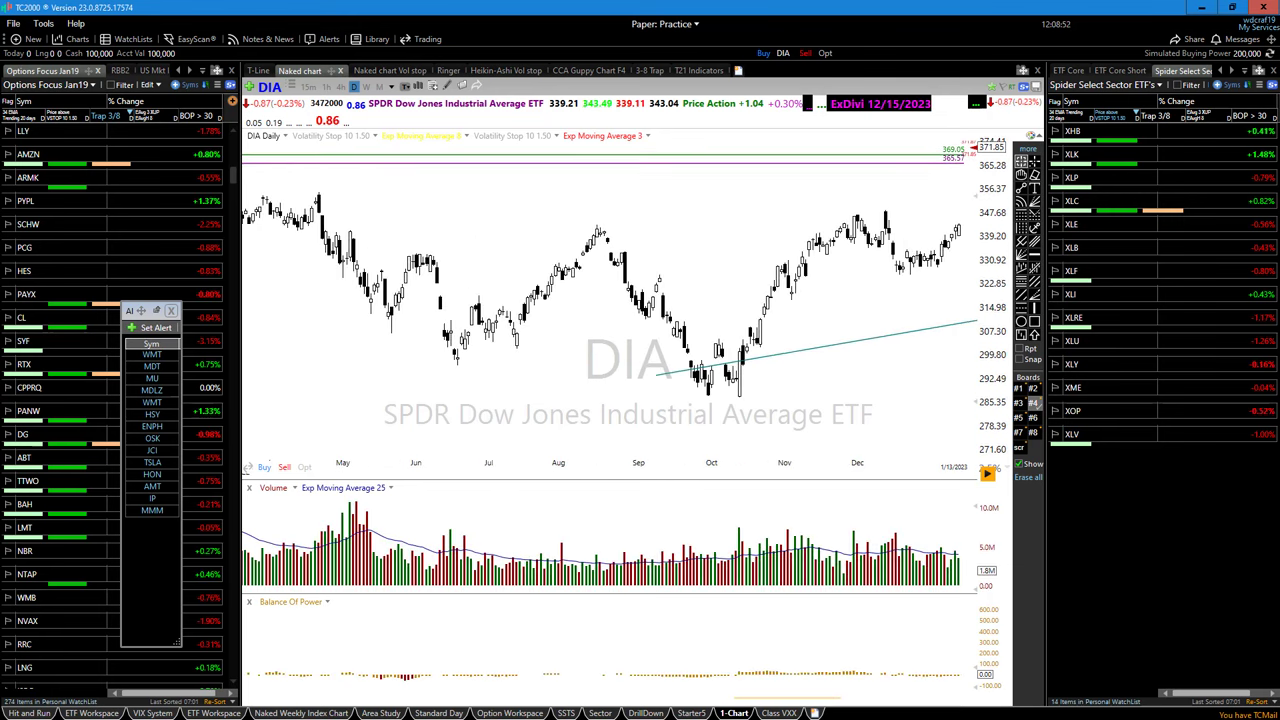
- Switch the daily chart to the symbol PFE and frame its 2022 price action
{"action": "type", "text": "PFE"}
{"action": "key", "text": "Return"}
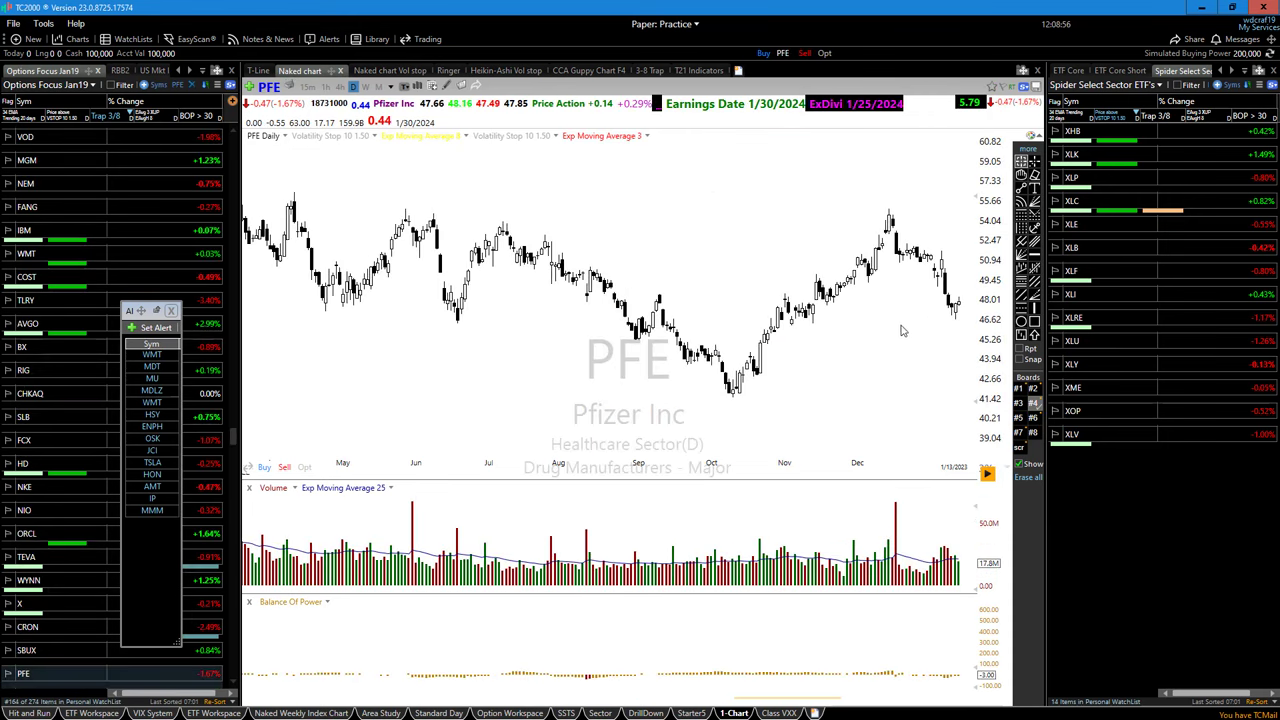
{"action": "scroll", "coordinate": [955, 312], "scroll_direction": "up", "scroll_amount": 2}
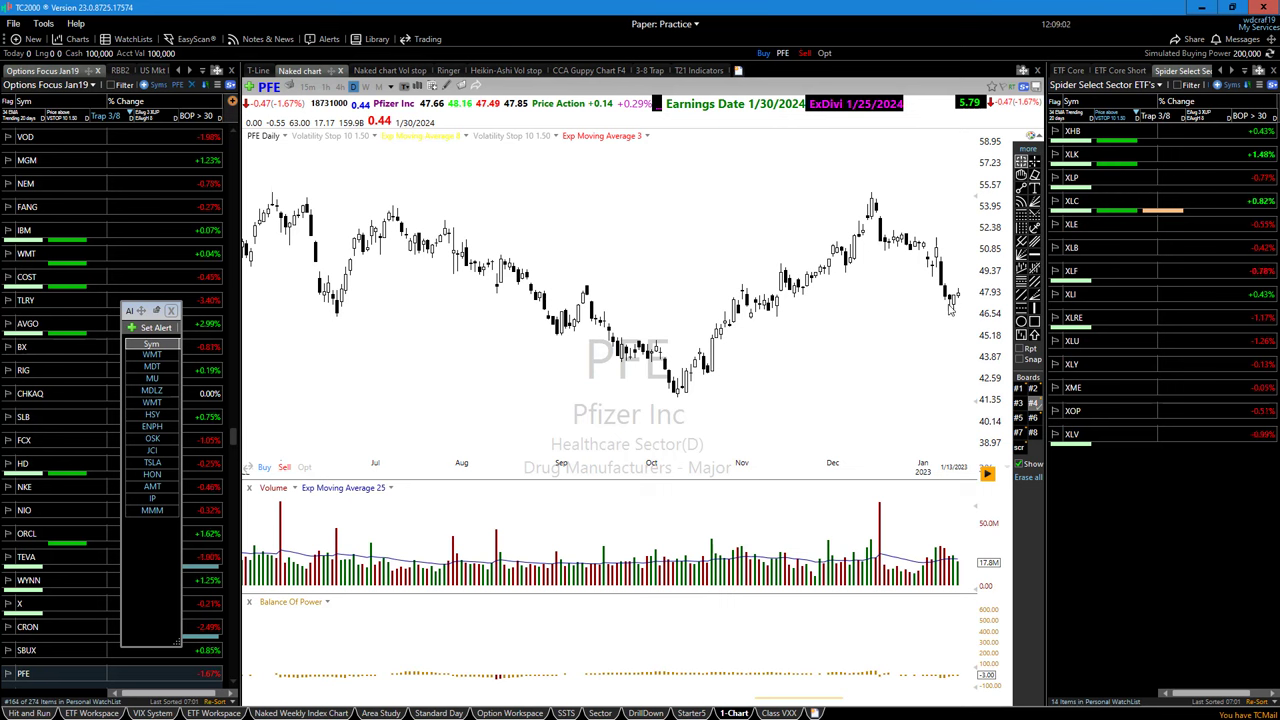
{"action": "scroll", "coordinate": [800, 390], "scroll_direction": "down", "scroll_amount": 1}
{"action": "scroll", "coordinate": [800, 390], "scroll_direction": "down", "scroll_amount": 1}
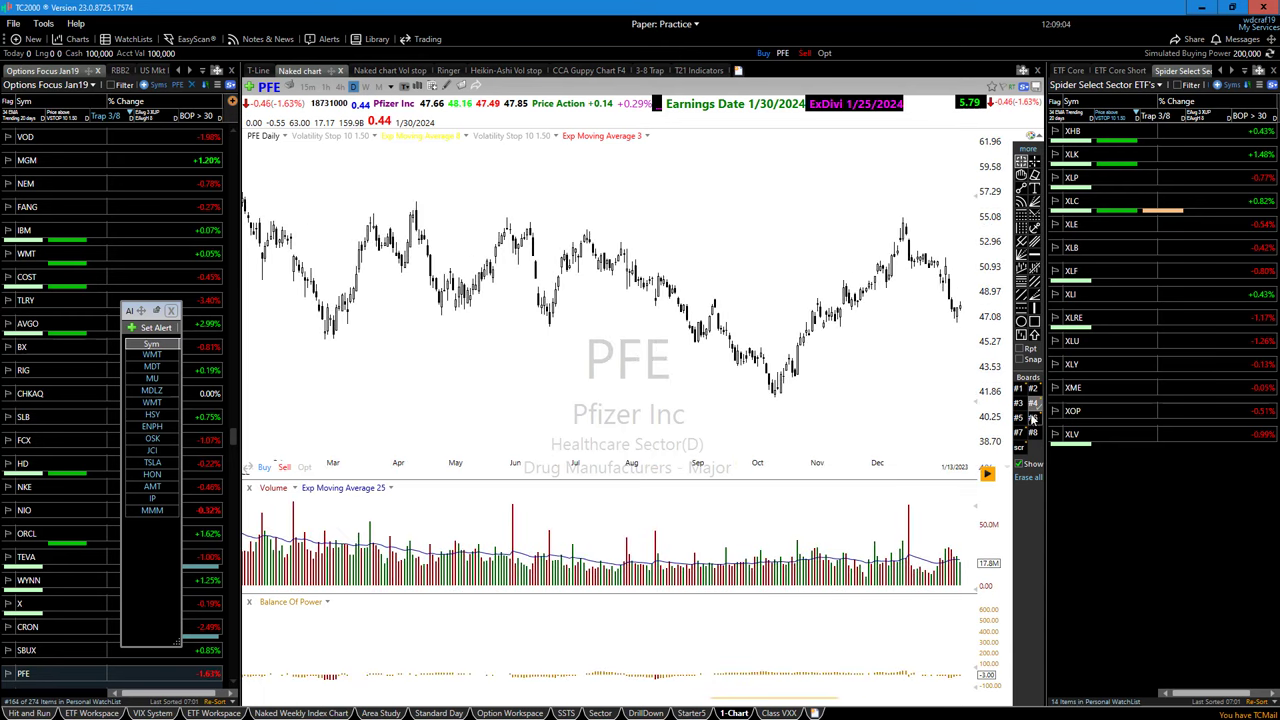
- Check drawing boards #2, #5, #7 and #8 for lines saved on the 2022 PFE chart
{"action": "left_click", "coordinate": [1033, 388]}
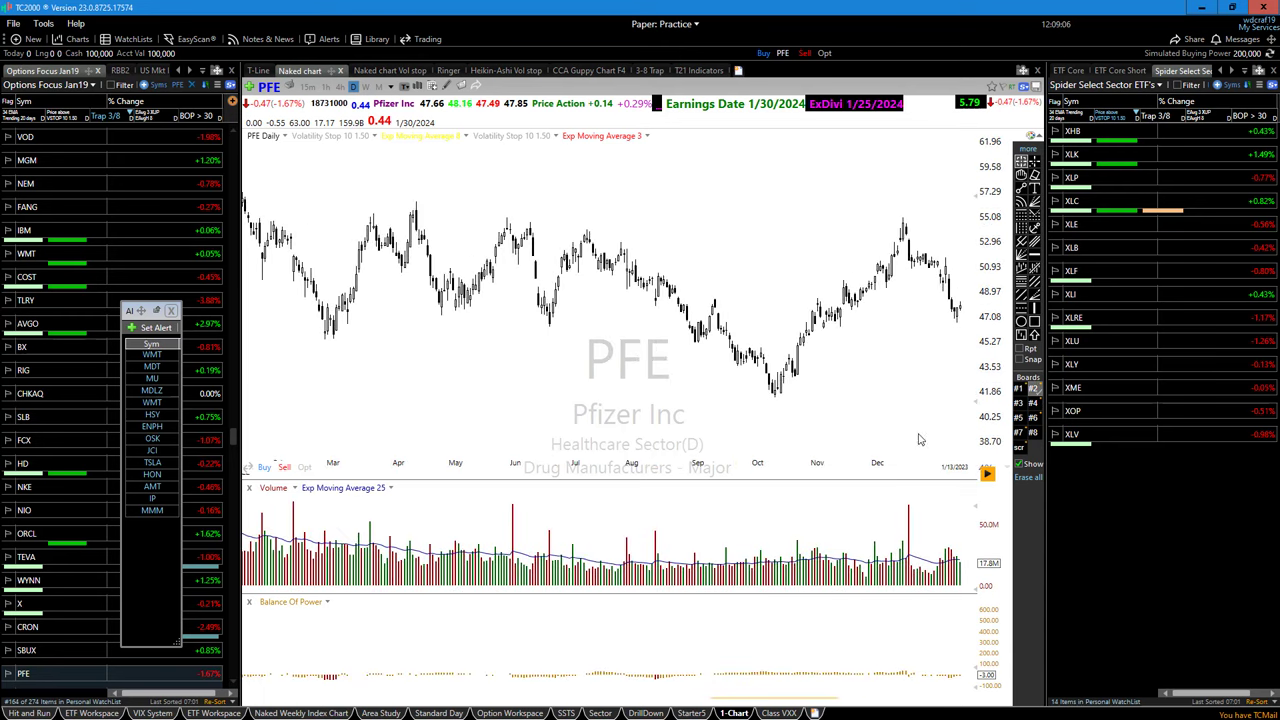
{"action": "left_click", "coordinate": [1019, 417]}
{"action": "left_click", "coordinate": [1019, 432]}
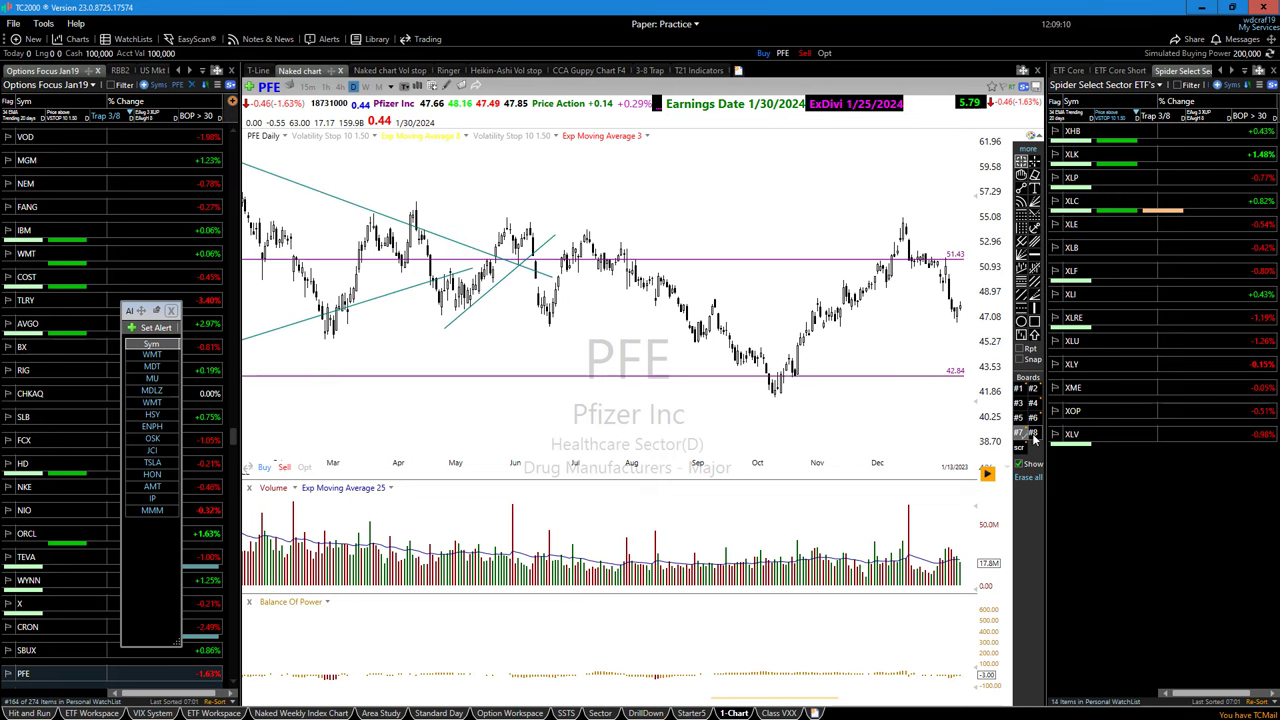
{"action": "left_click", "coordinate": [1034, 433]}
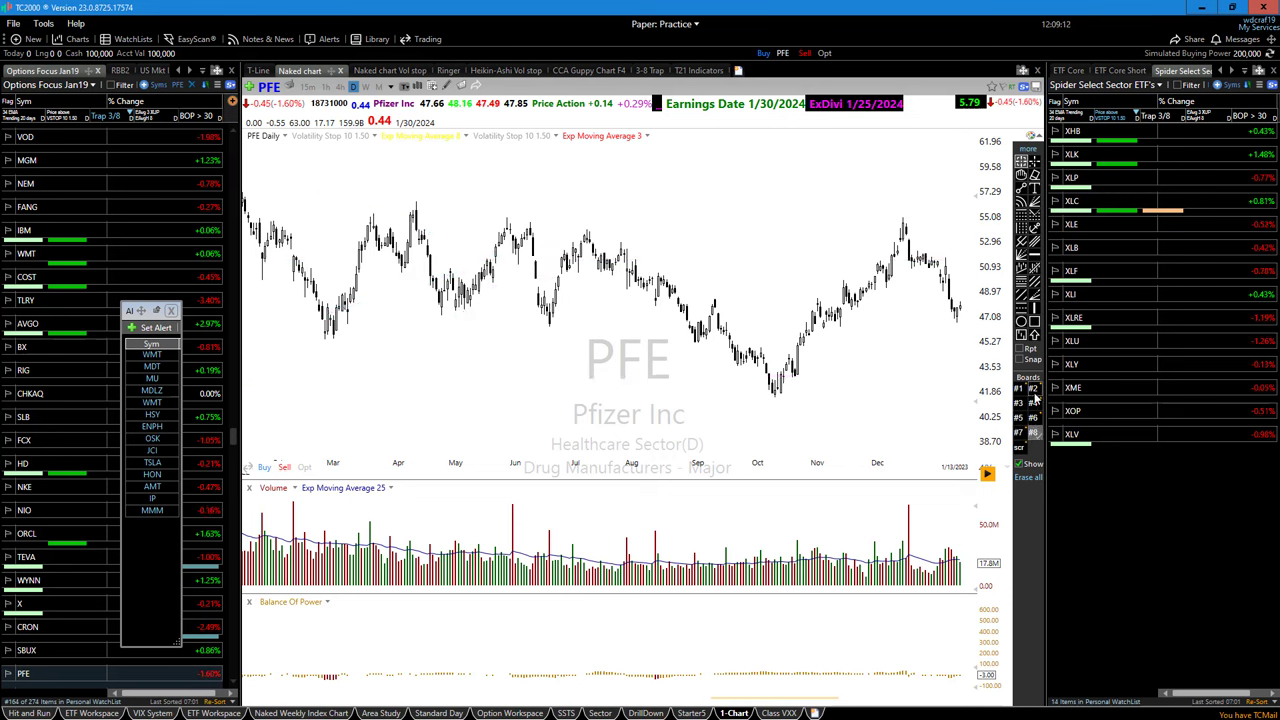
{"action": "scroll", "coordinate": [776, 355], "scroll_direction": "down", "scroll_amount": 3}
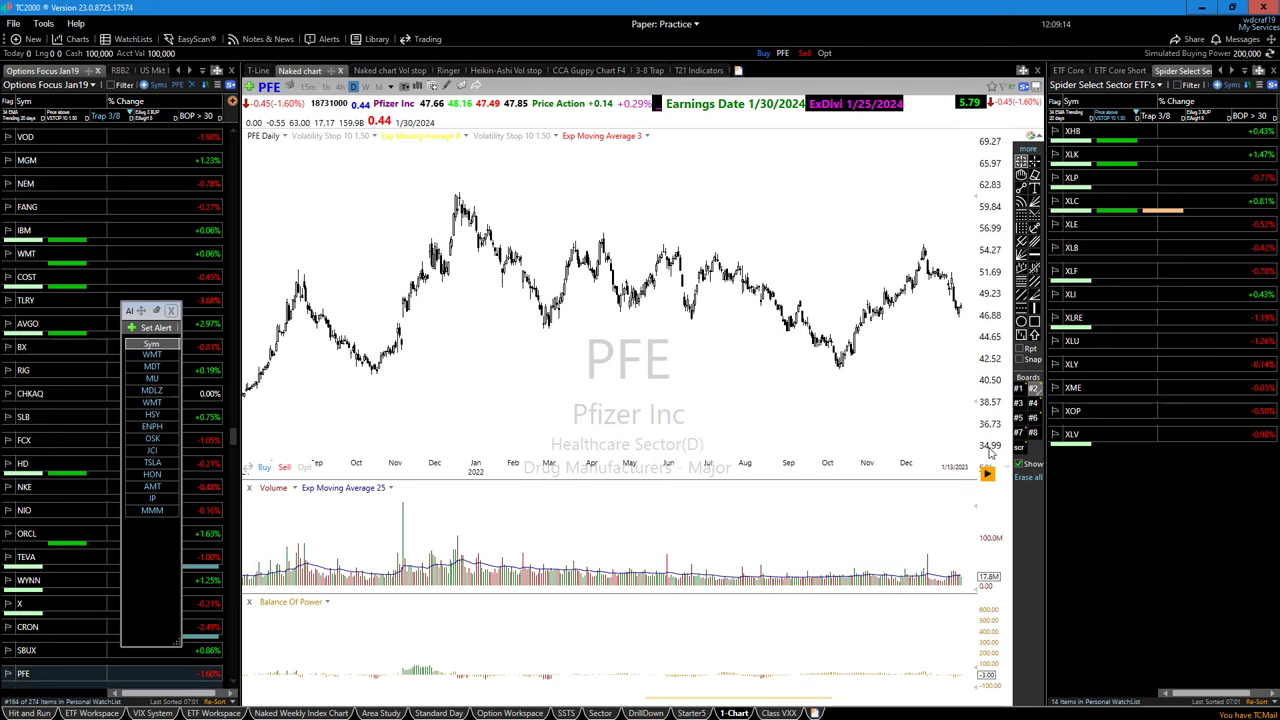
{"action": "left_click", "coordinate": [1019, 417]}
{"action": "scroll", "coordinate": [810, 369], "scroll_direction": "up", "scroll_amount": 3}
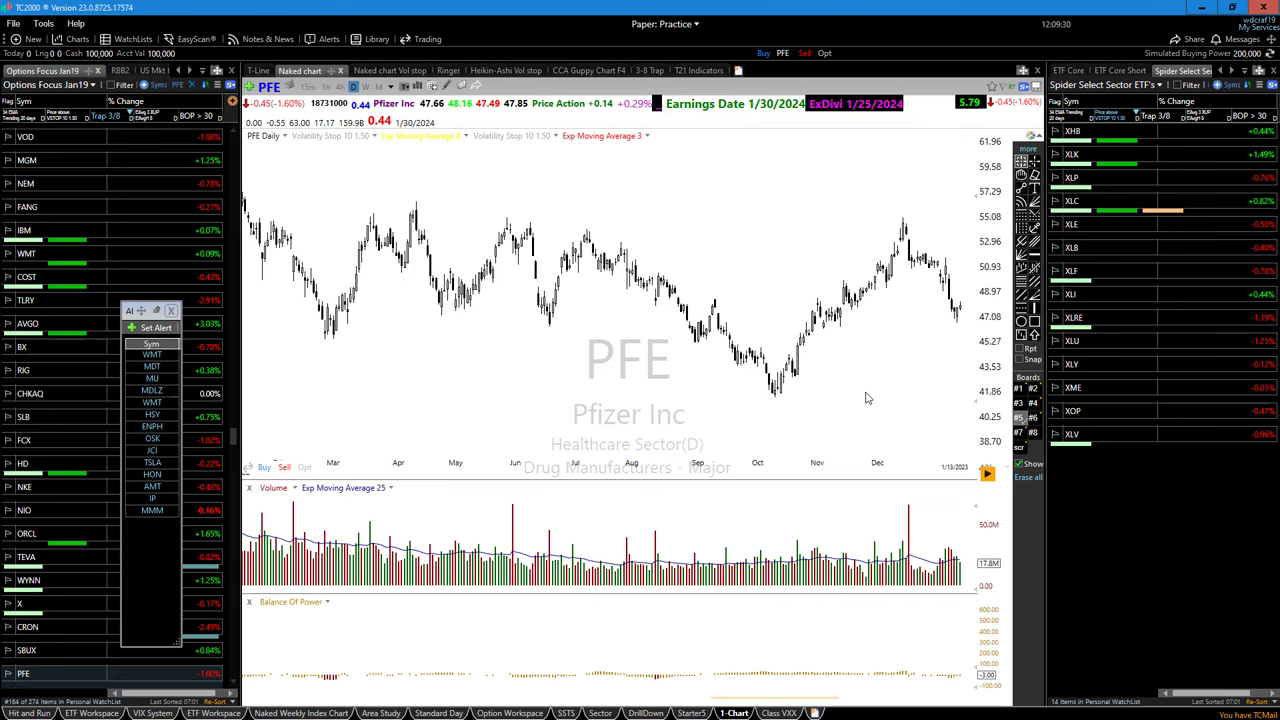
- Bring the PFE chart forward in time to its most recent bars in January 2024
{"action": "scroll", "coordinate": [760, 402], "scroll_direction": "up", "scroll_amount": 2}
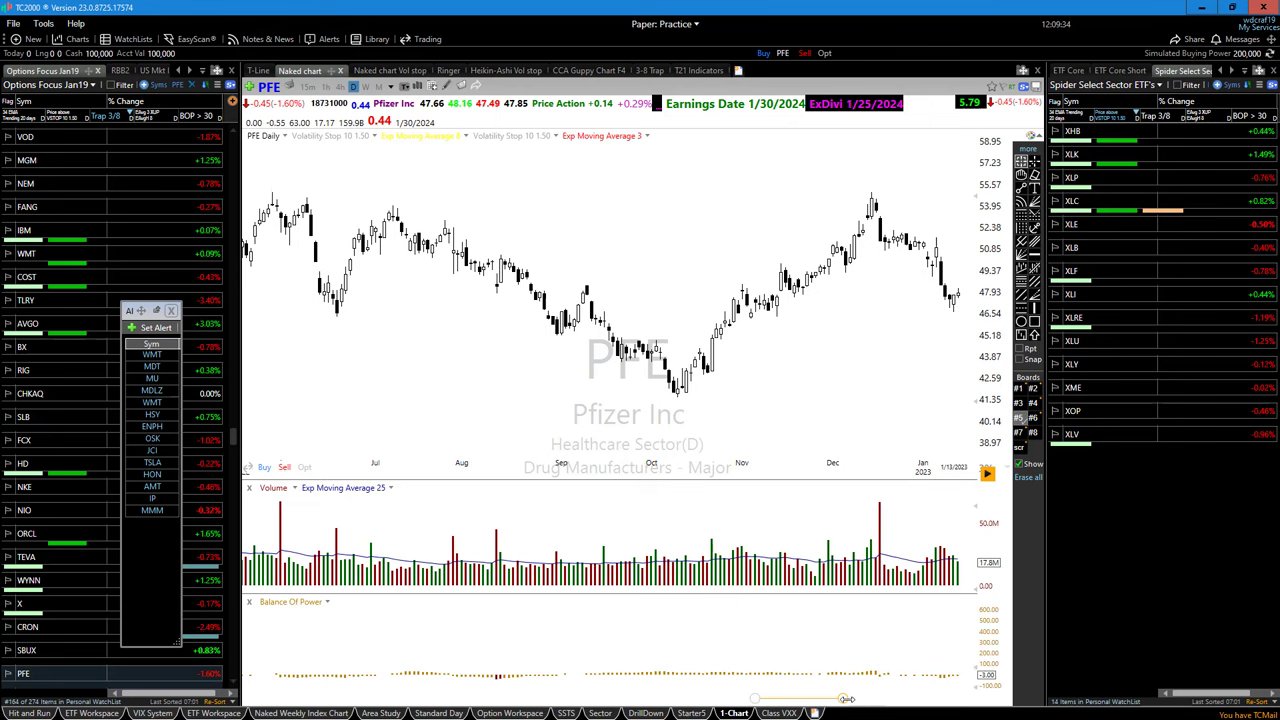
{"action": "left_click_drag", "start_coordinate": [850, 699], "coordinate": [993, 704]}
{"action": "scroll", "coordinate": [660, 375], "scroll_direction": "up", "scroll_amount": 2}
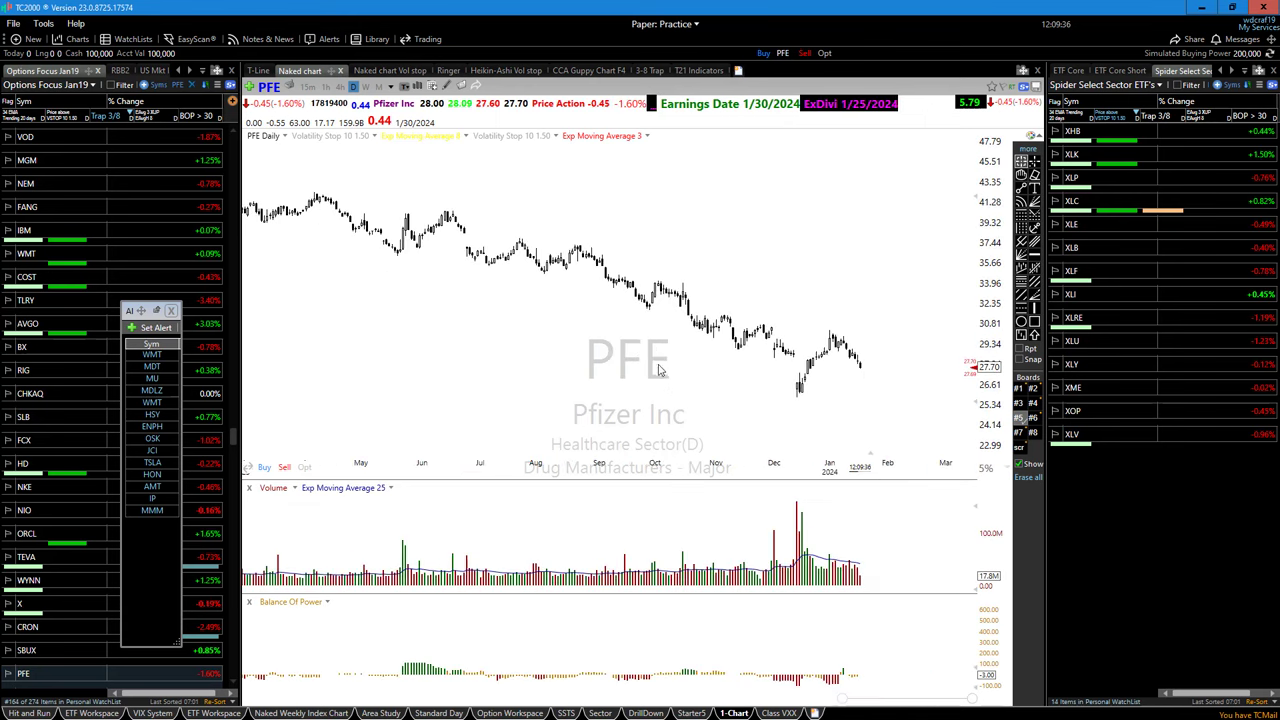
- Show drawing board #2 on the PFE chart and examine the recent price against its horizontal lines at 27.00 and 25.00
{"action": "left_click", "coordinate": [1033, 402]}
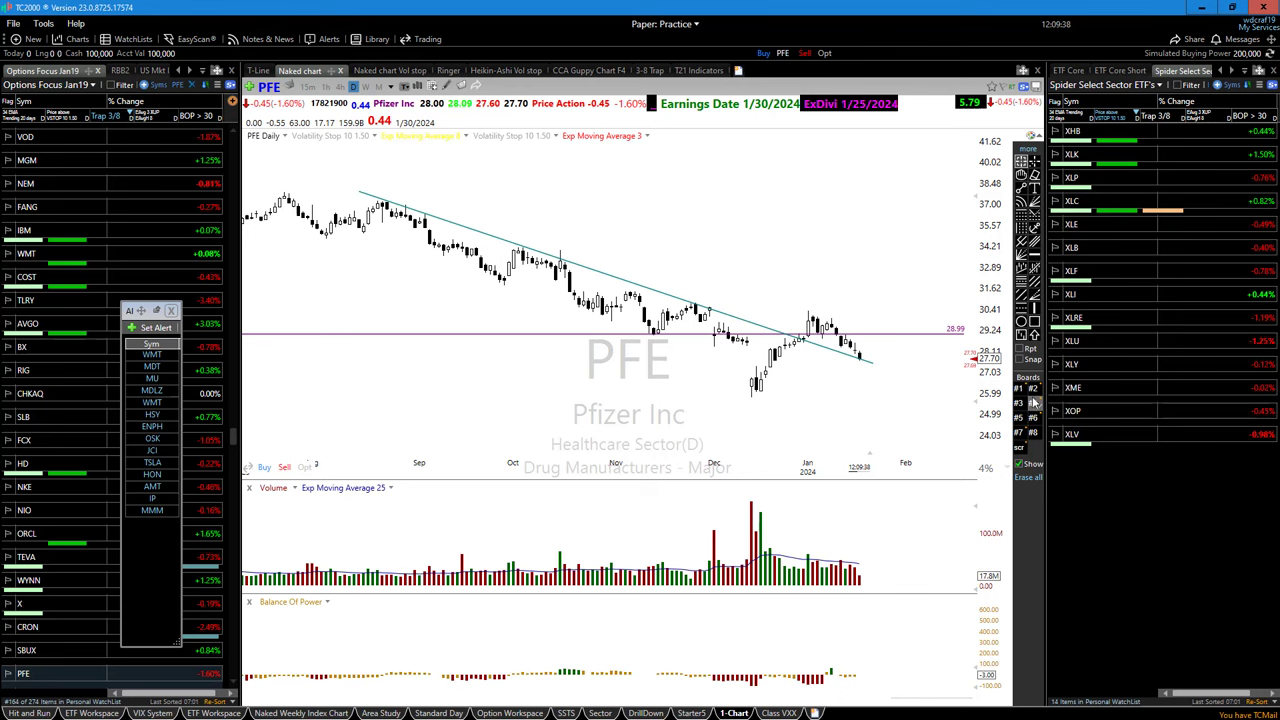
{"action": "left_click", "coordinate": [1035, 388]}
{"action": "scroll", "coordinate": [773, 434], "scroll_direction": "down", "scroll_amount": 3}
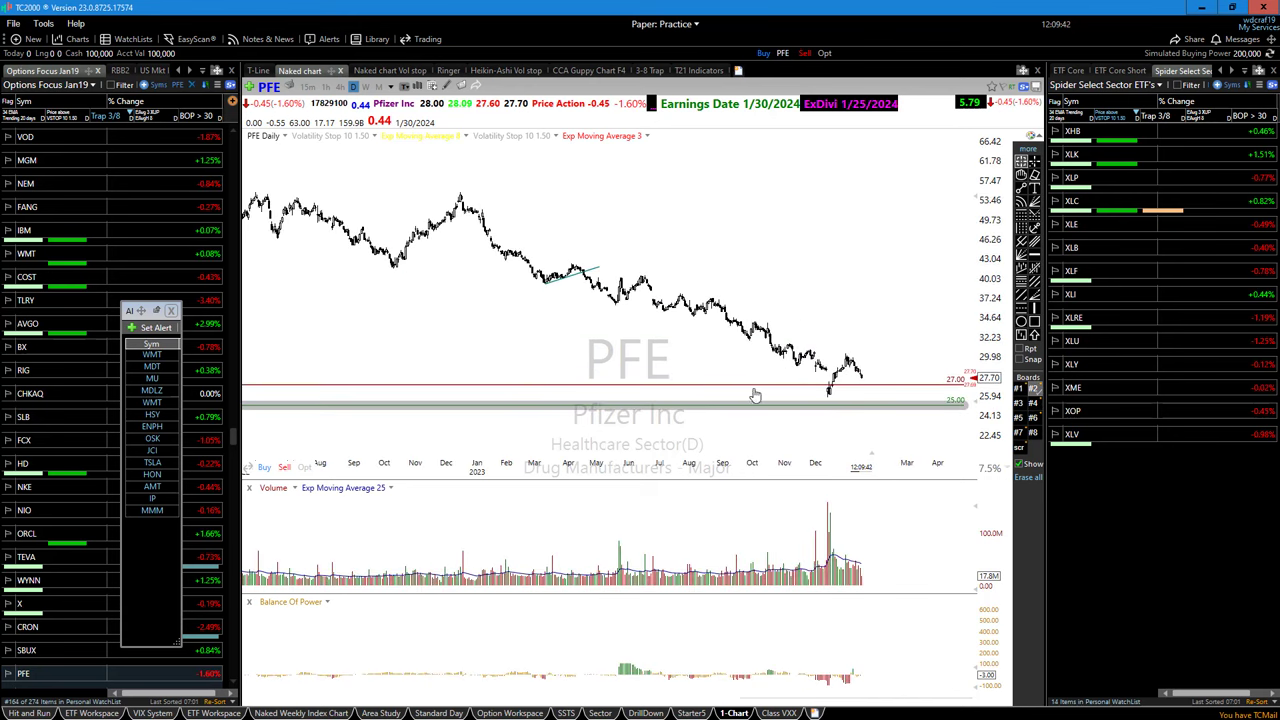
{"action": "scroll", "coordinate": [829, 392], "scroll_direction": "up", "scroll_amount": 2}
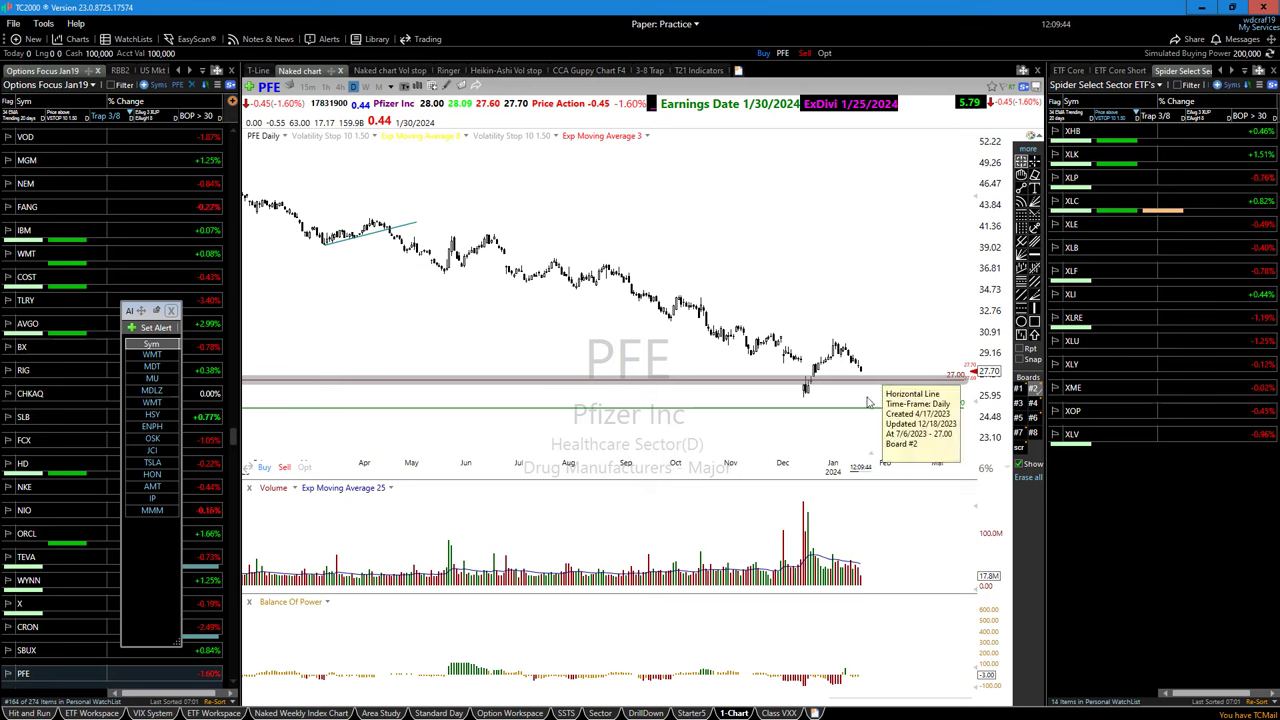
{"action": "scroll", "coordinate": [875, 395], "scroll_direction": "up", "scroll_amount": 2}
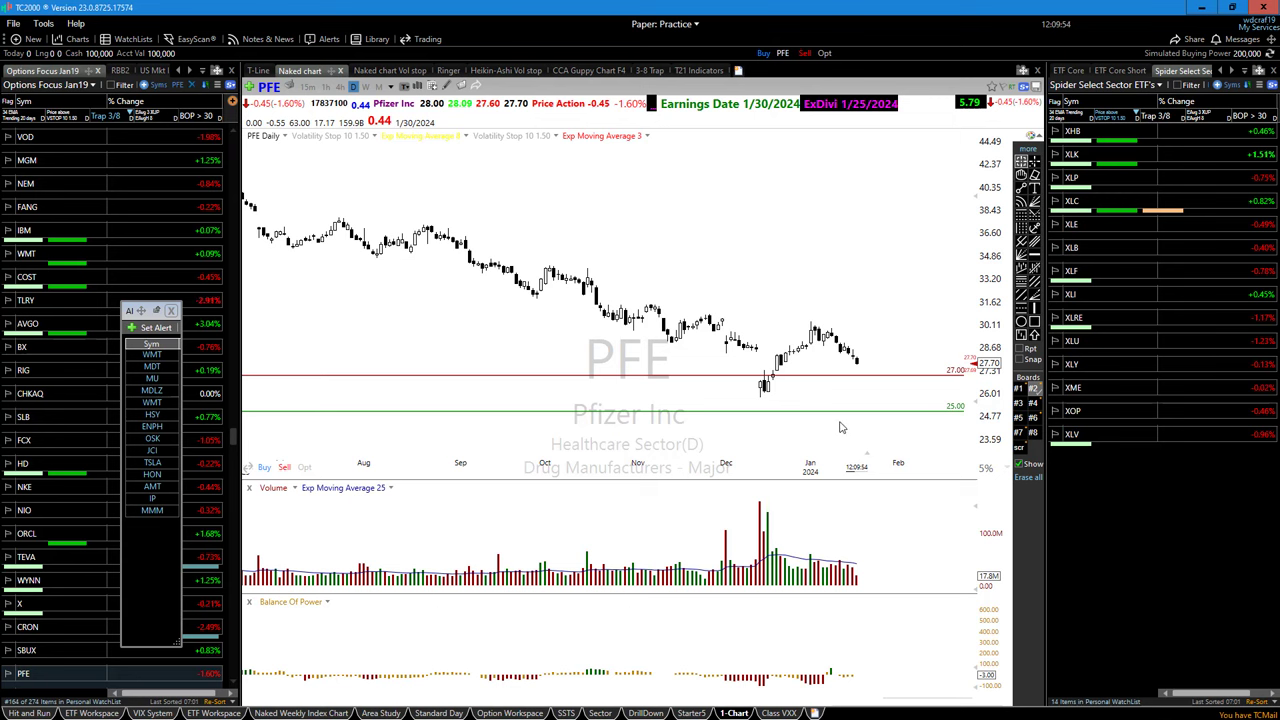
{"action": "scroll", "coordinate": [790, 425], "scroll_direction": "down", "scroll_amount": 2}
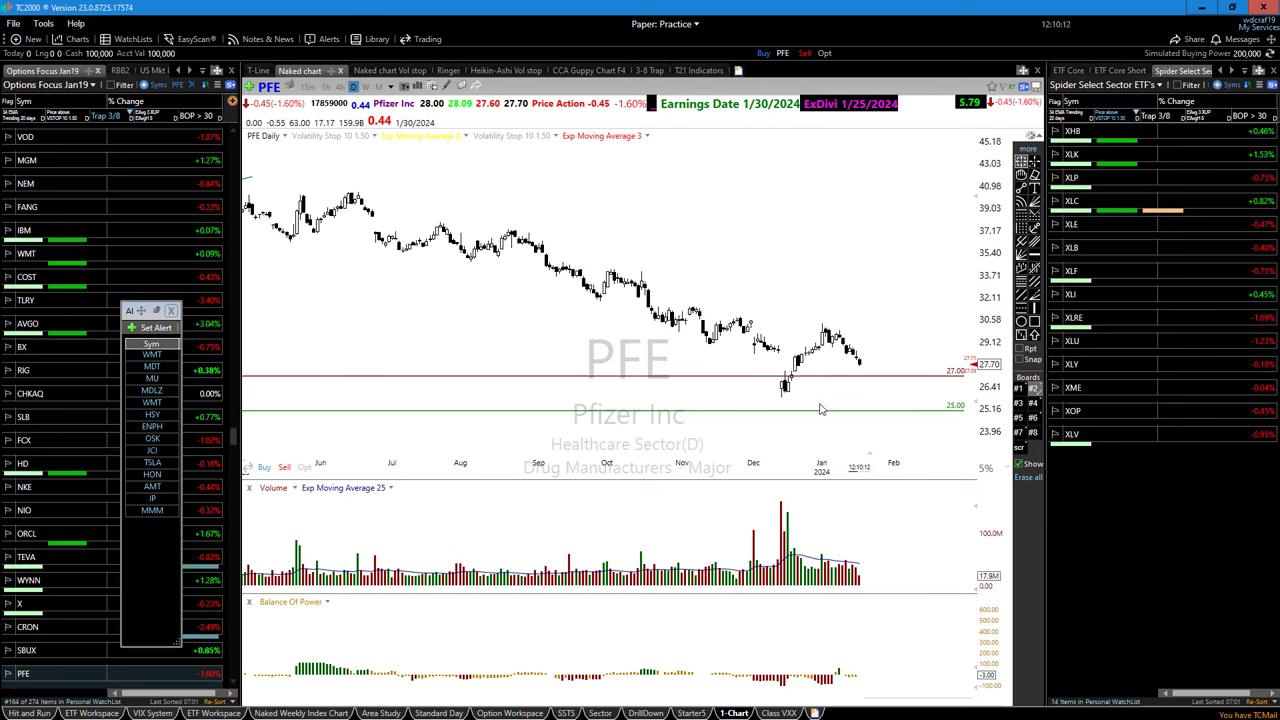
{"action": "scroll", "coordinate": [720, 414], "scroll_direction": "up", "scroll_amount": 2}
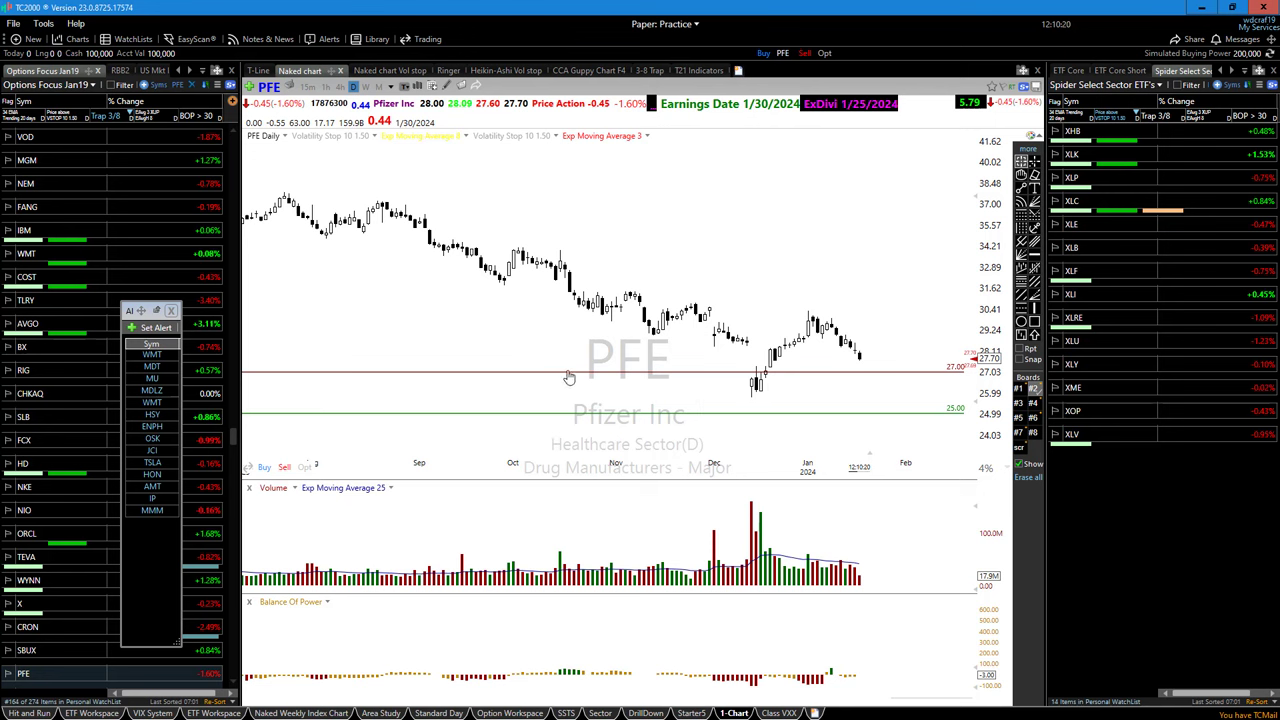
{"action": "mouse_move", "coordinate": [567, 377]}
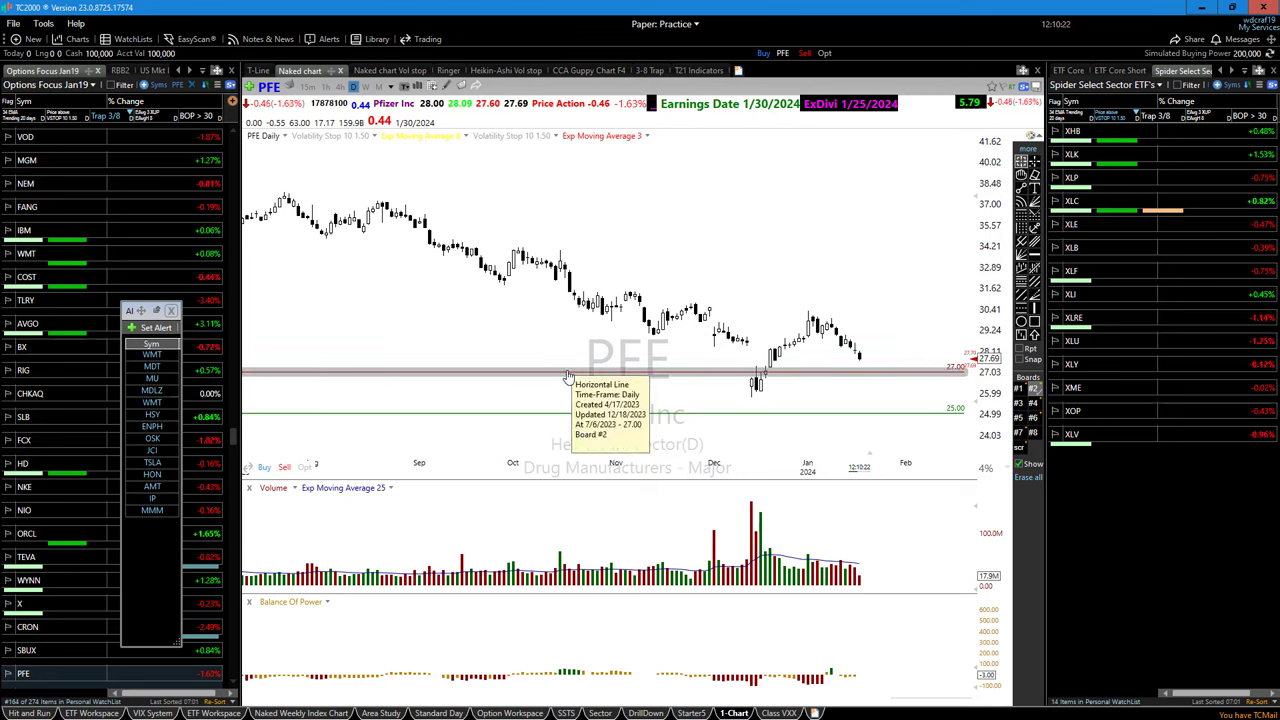
- Switch the chart to AAPL and examine the recent price against its horizontal lines at 191.00, 195.00 and 205.00
{"action": "type", "text": "a"}
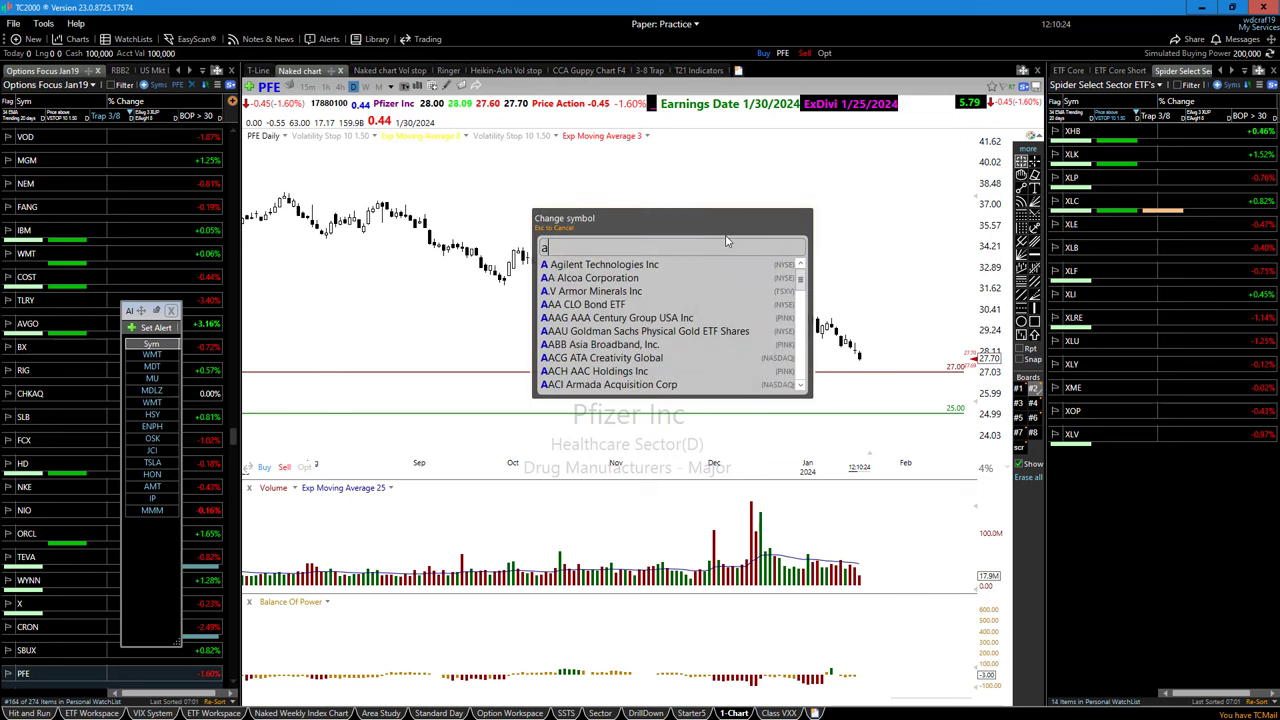
{"action": "type", "text": "apl"}
{"action": "key", "text": "Return"}
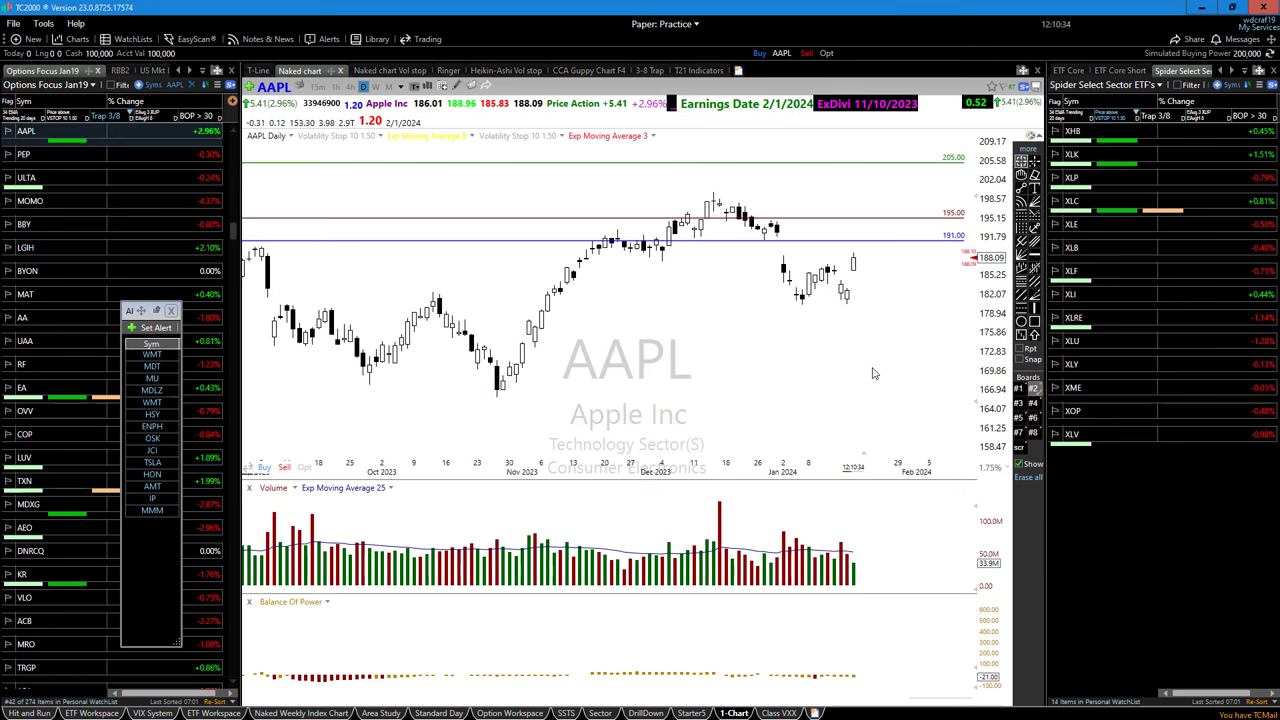
{"action": "scroll", "coordinate": [872, 373], "scroll_direction": "up", "scroll_amount": 3}
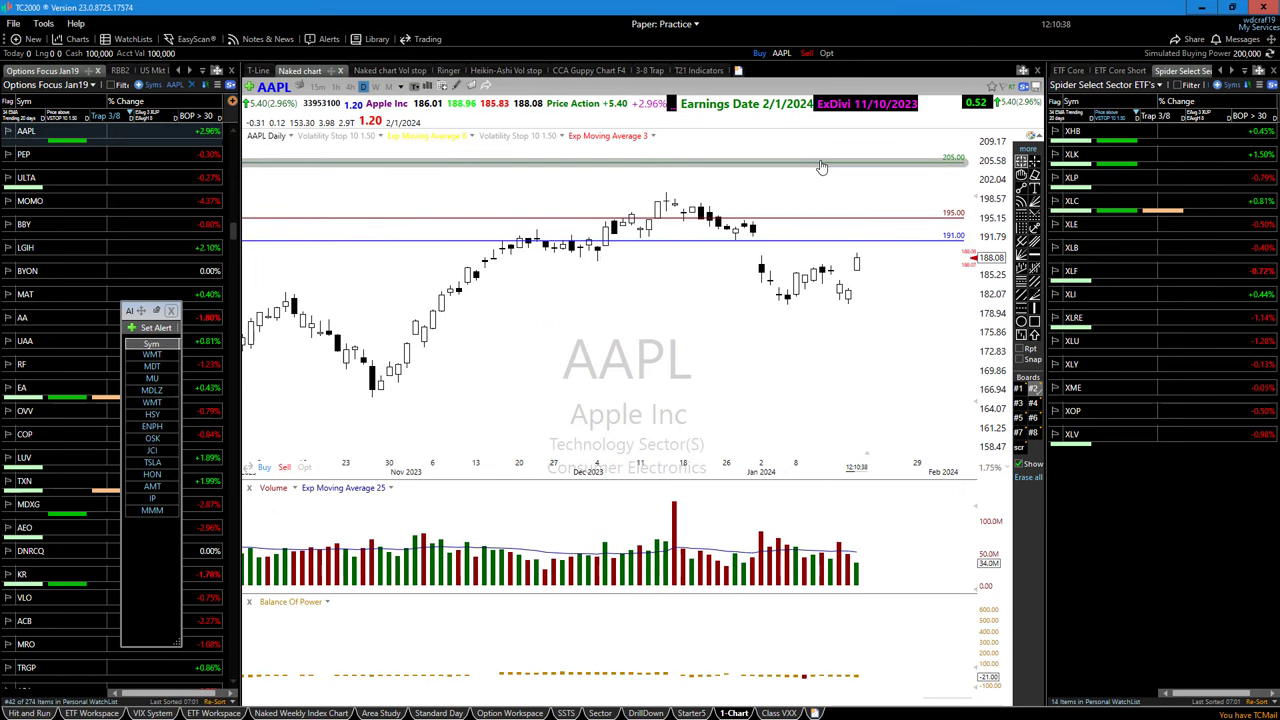
{"action": "scroll", "coordinate": [754, 357], "scroll_direction": "down", "scroll_amount": 3}
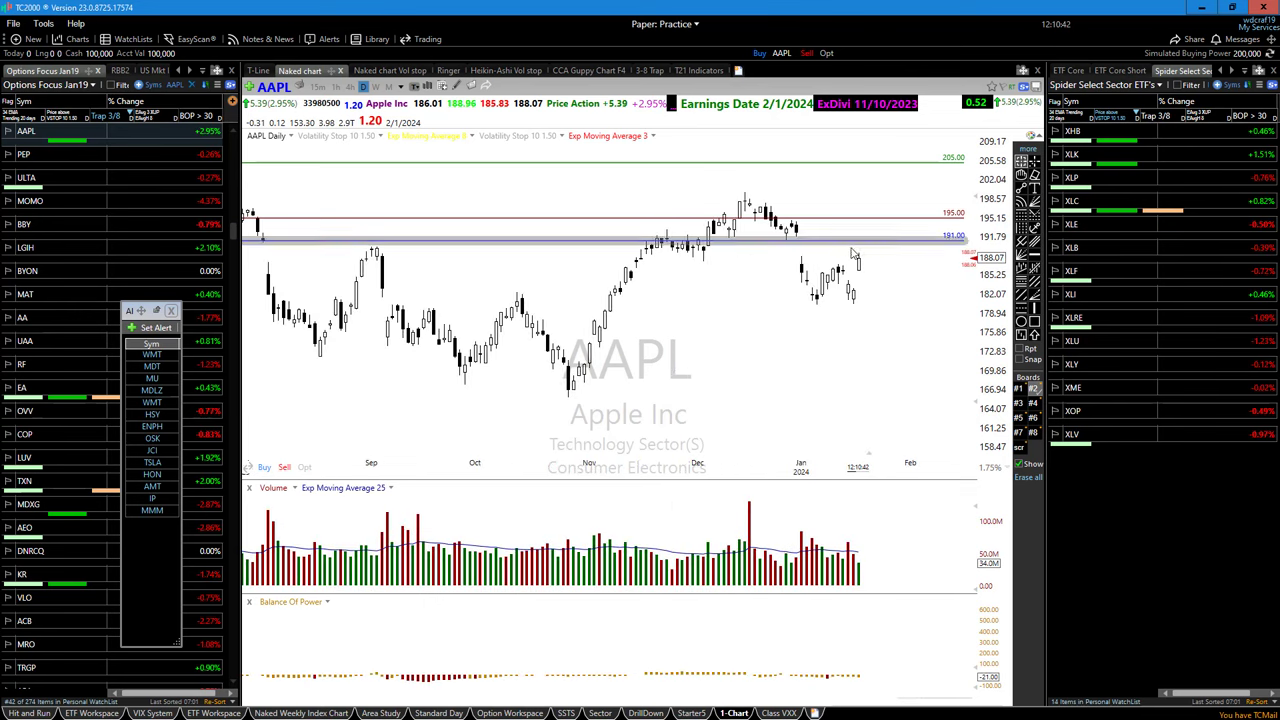
{"action": "scroll", "coordinate": [723, 337], "scroll_direction": "down", "scroll_amount": 2}
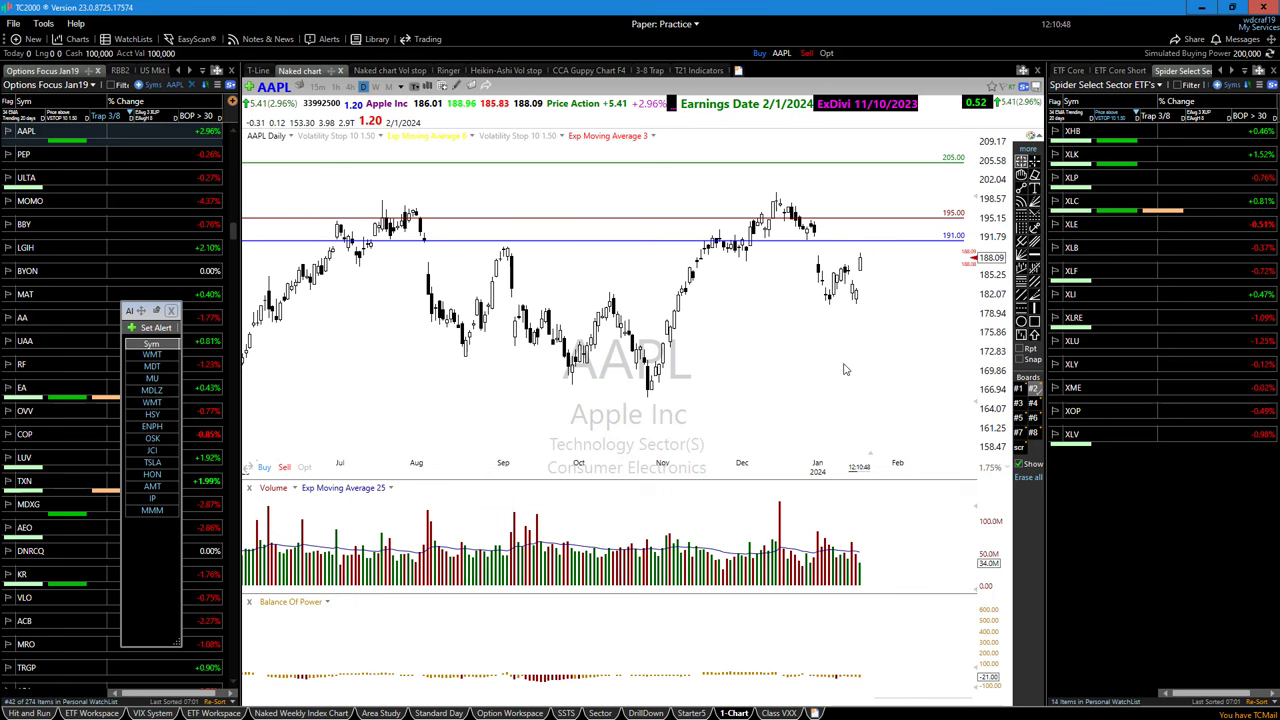
- Compare AAPL's price with its marked levels over the last few months and over more than a year of bars
{"action": "scroll", "coordinate": [697, 395], "scroll_direction": "up", "scroll_amount": 3}
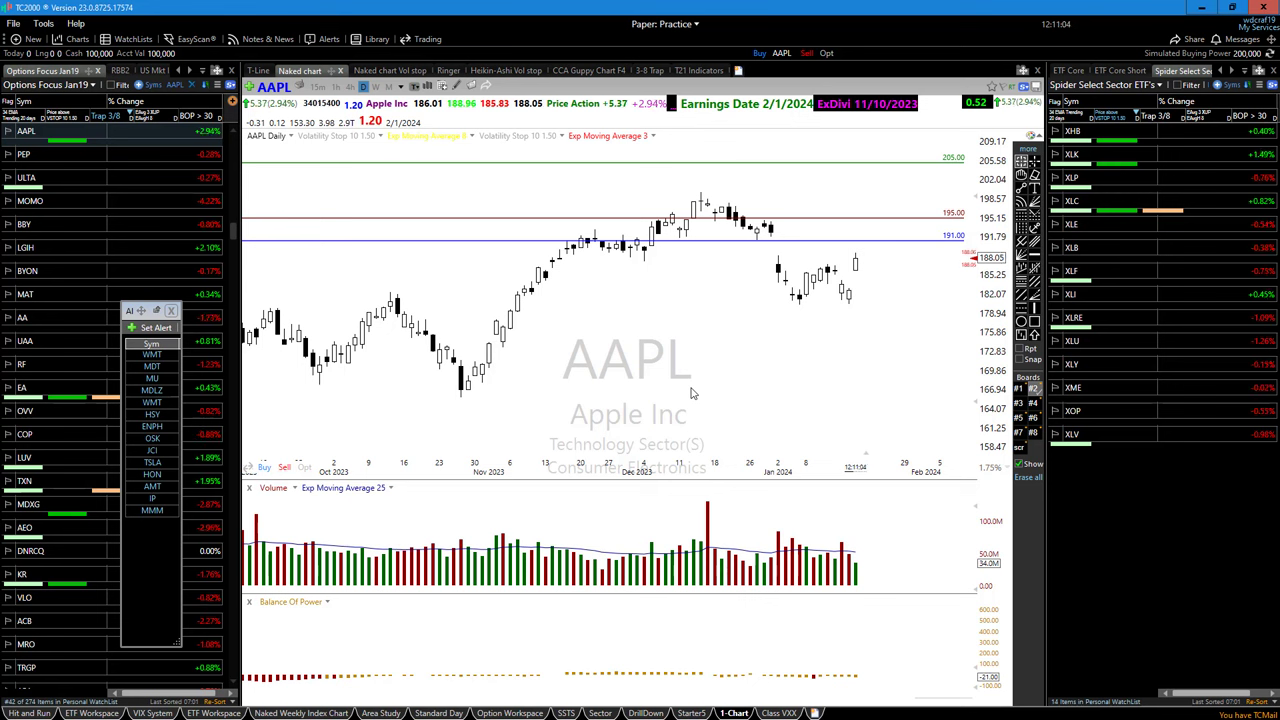
{"action": "scroll", "coordinate": [680, 380], "scroll_direction": "down", "scroll_amount": 3}
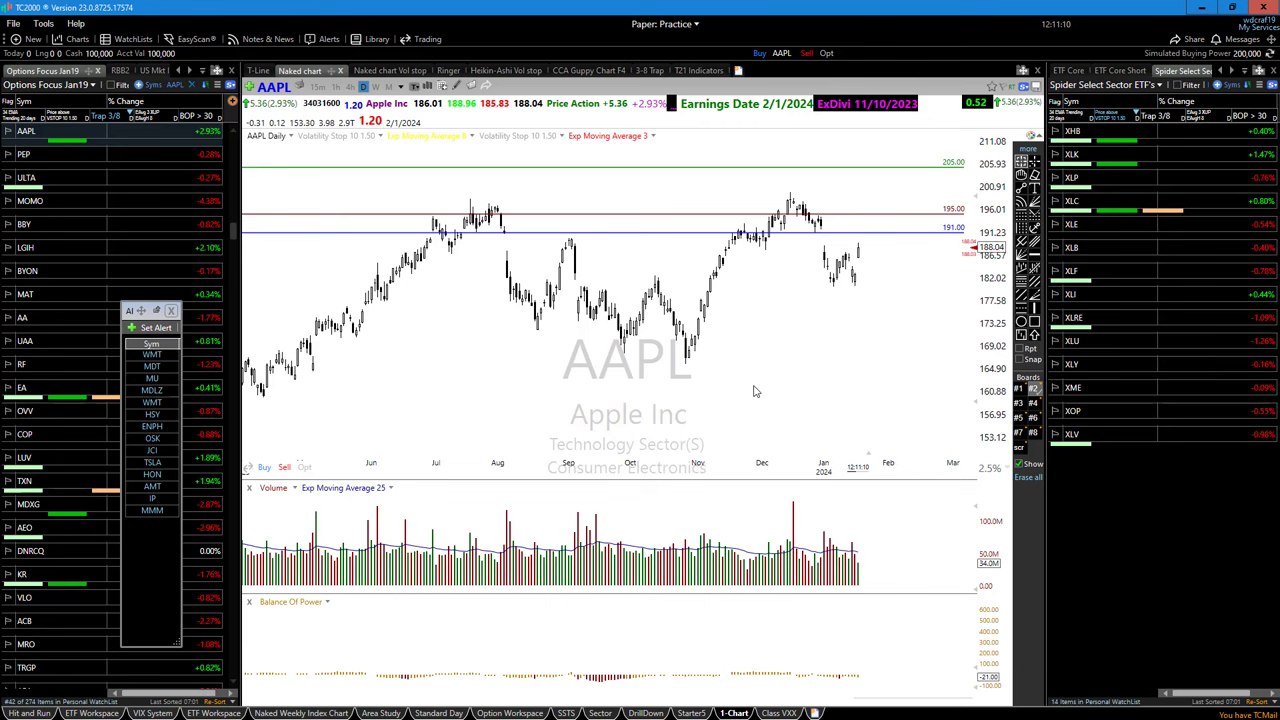
{"action": "scroll", "coordinate": [760, 394], "scroll_direction": "down", "scroll_amount": 3}
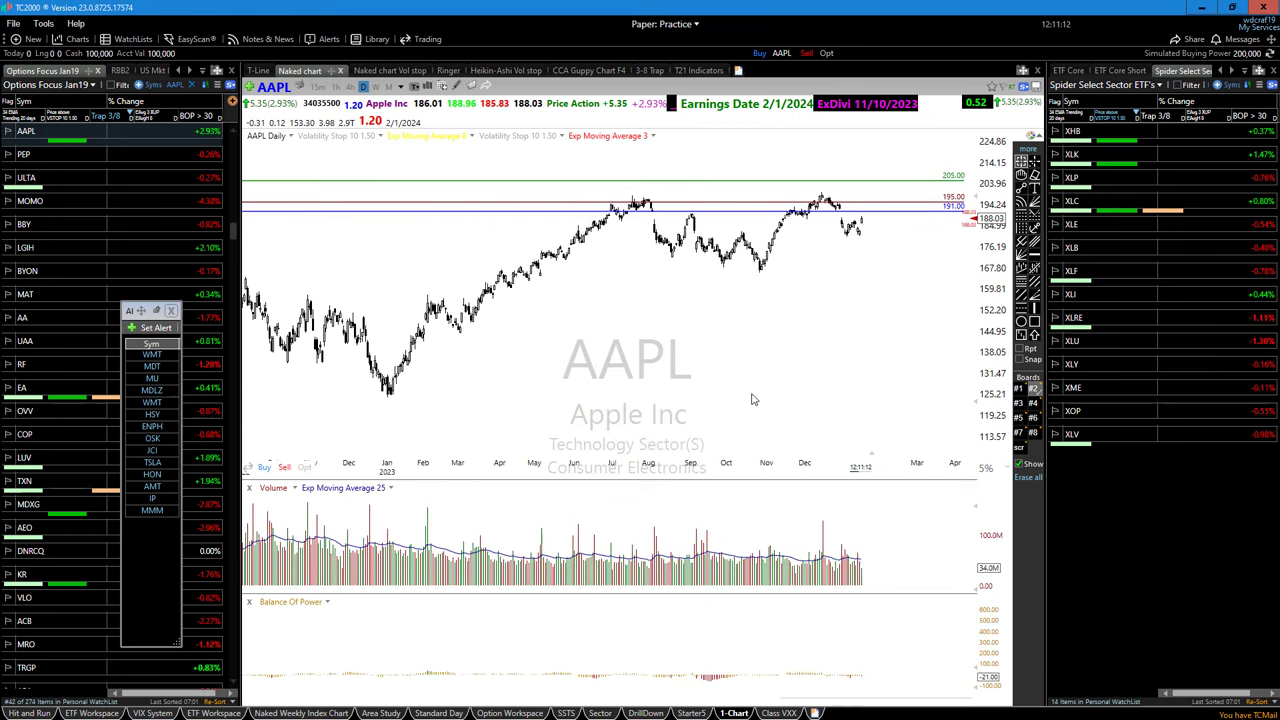
- Switch the chart to DIA and review its multi-year price history up to the latest January 2024 bars
{"action": "type", "text": "DIA"}
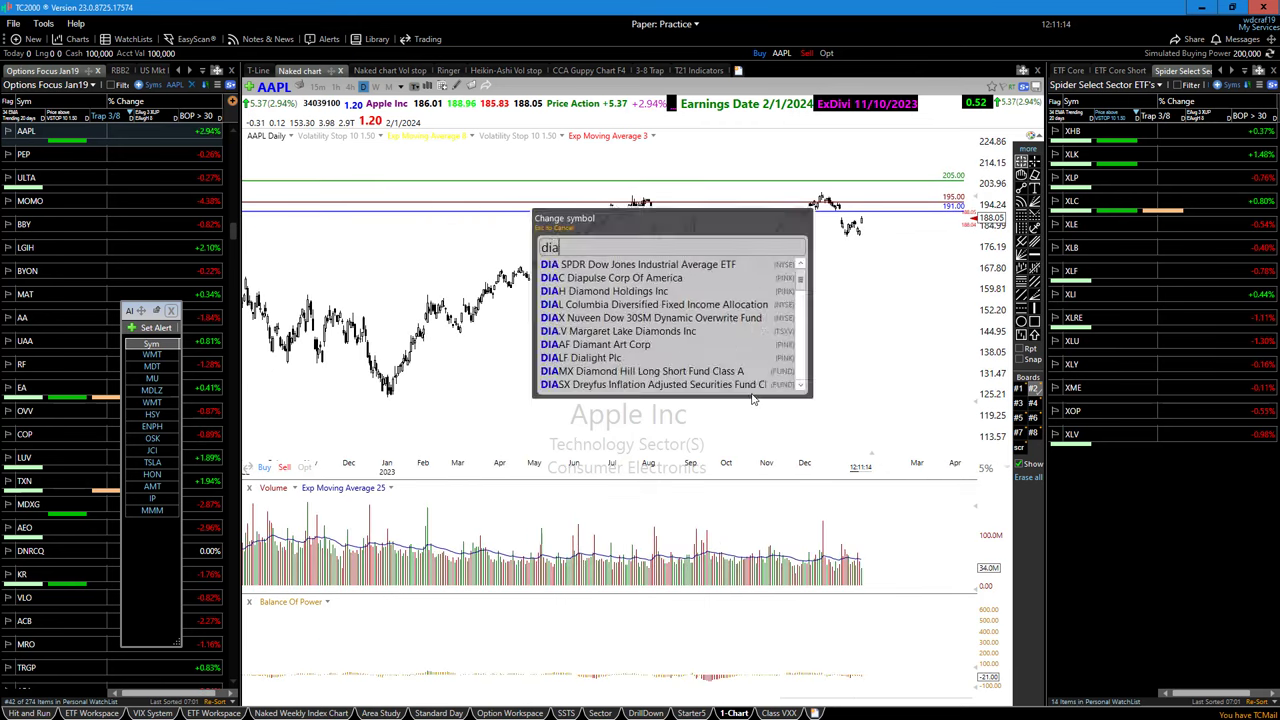
{"action": "key", "text": "Return"}
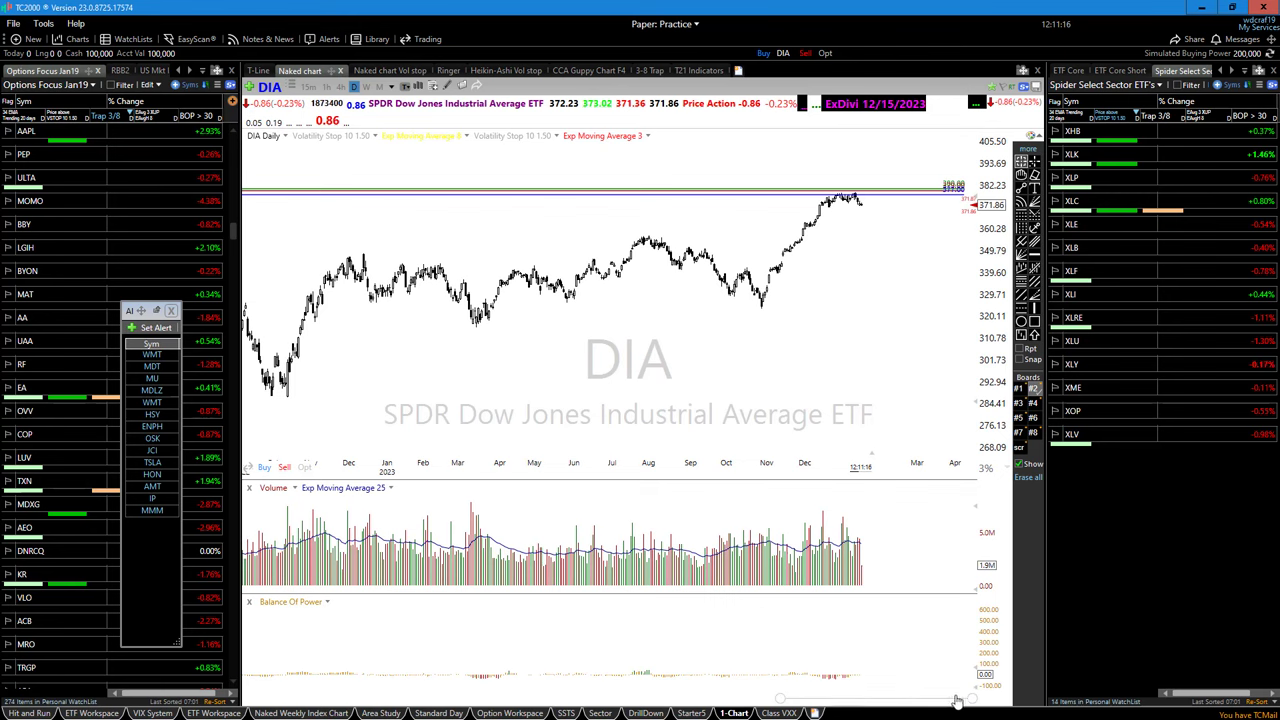
{"action": "scroll", "coordinate": [618, 437], "scroll_direction": "down", "scroll_amount": 1}
{"action": "scroll", "coordinate": [618, 437], "scroll_direction": "down", "scroll_amount": 3}
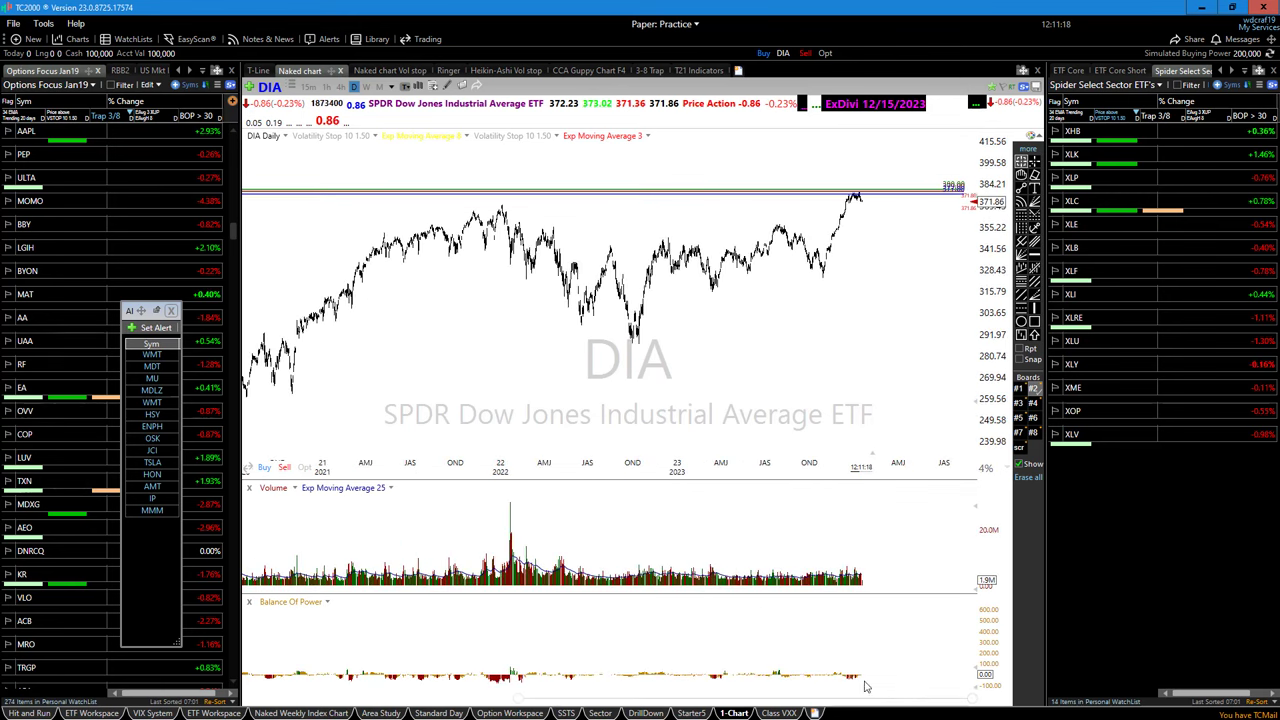
{"action": "scroll", "coordinate": [749, 523], "scroll_direction": "up", "scroll_amount": 4}
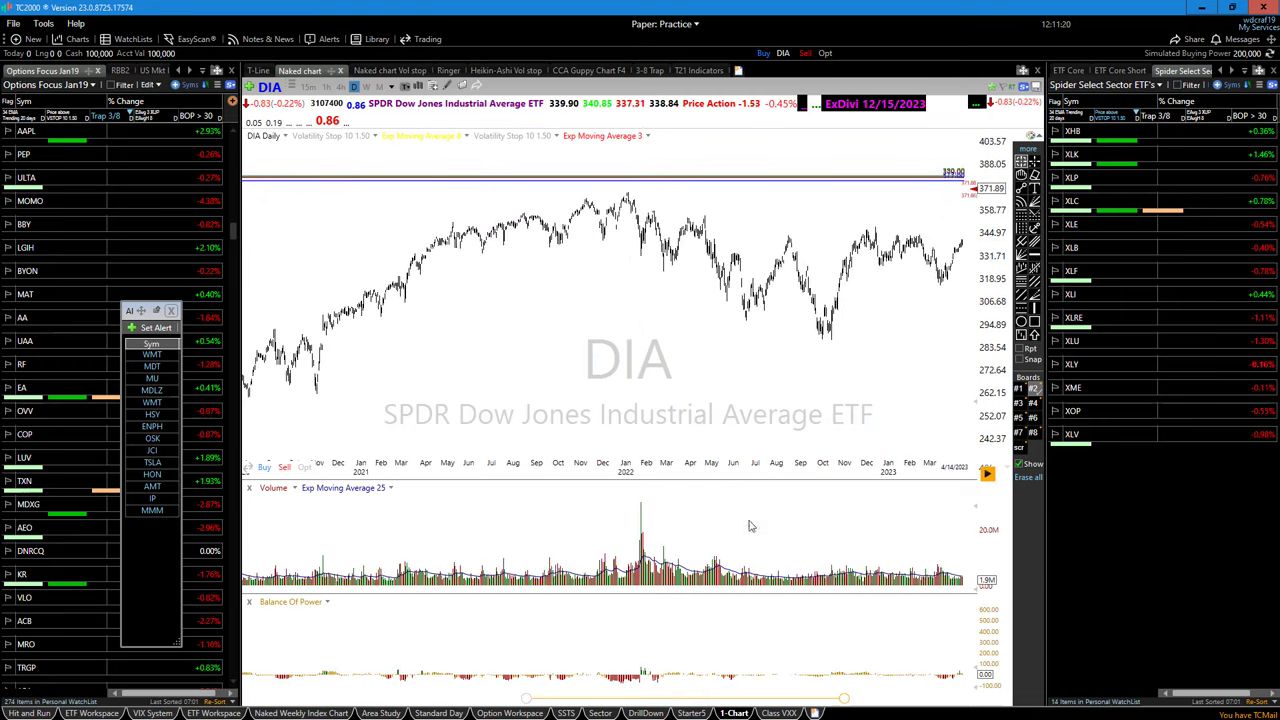
{"action": "scroll", "coordinate": [395, 303], "scroll_direction": "down", "scroll_amount": 1}
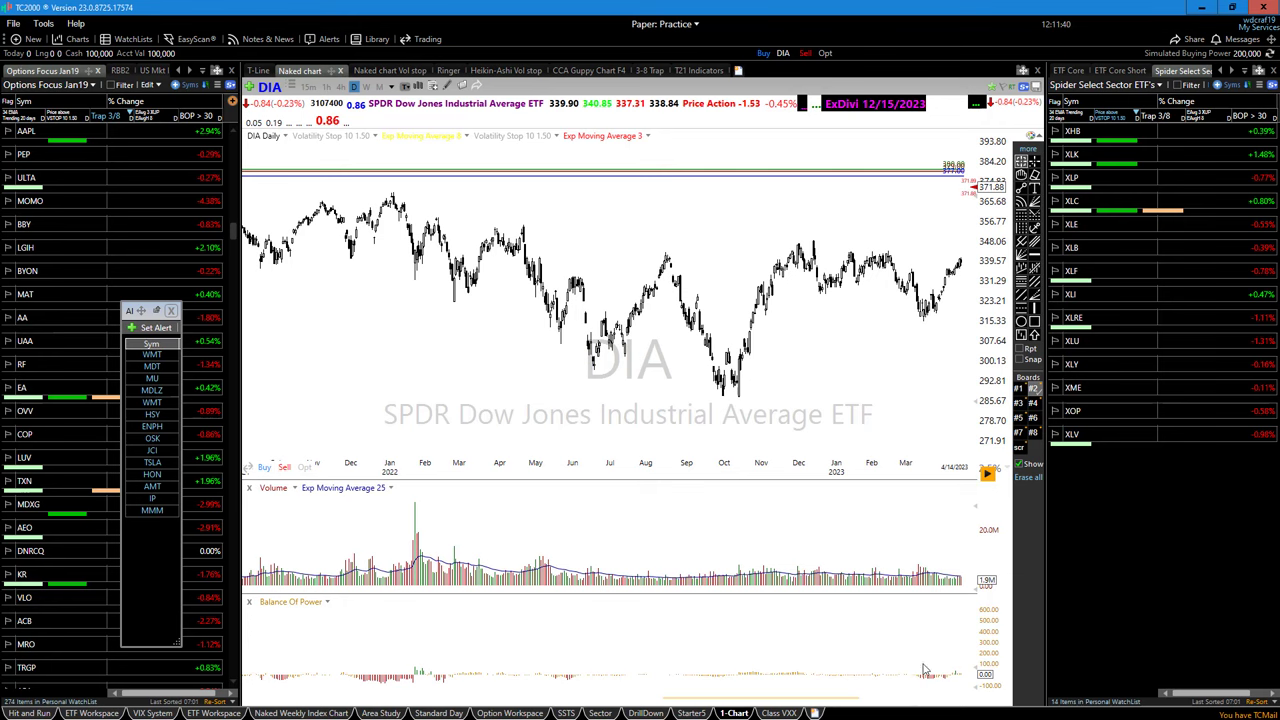
{"action": "left_click_drag", "start_coordinate": [858, 698], "coordinate": [955, 698]}
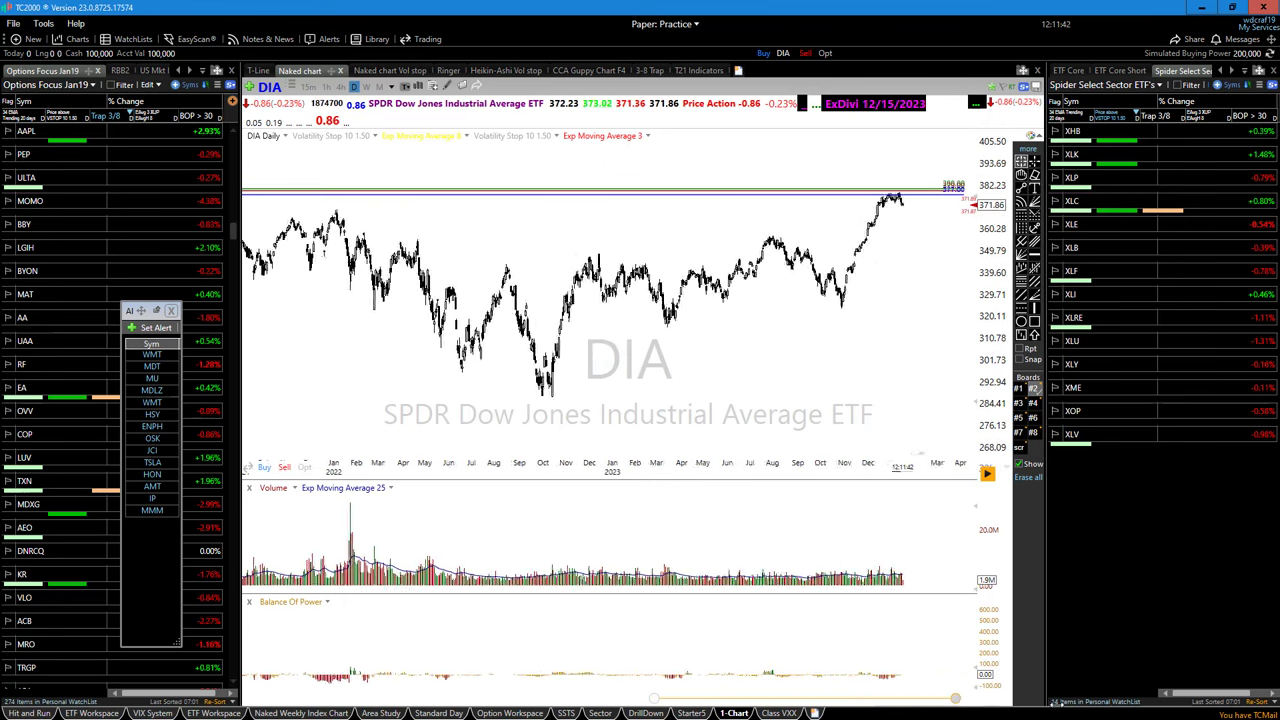
- Examine DIA's daily bars from autumn 2023 to January 2024 against the horizontal lines at 377.00, 379.00 and 380.00
{"action": "scroll", "coordinate": [780, 357], "scroll_direction": "up", "scroll_amount": 10}
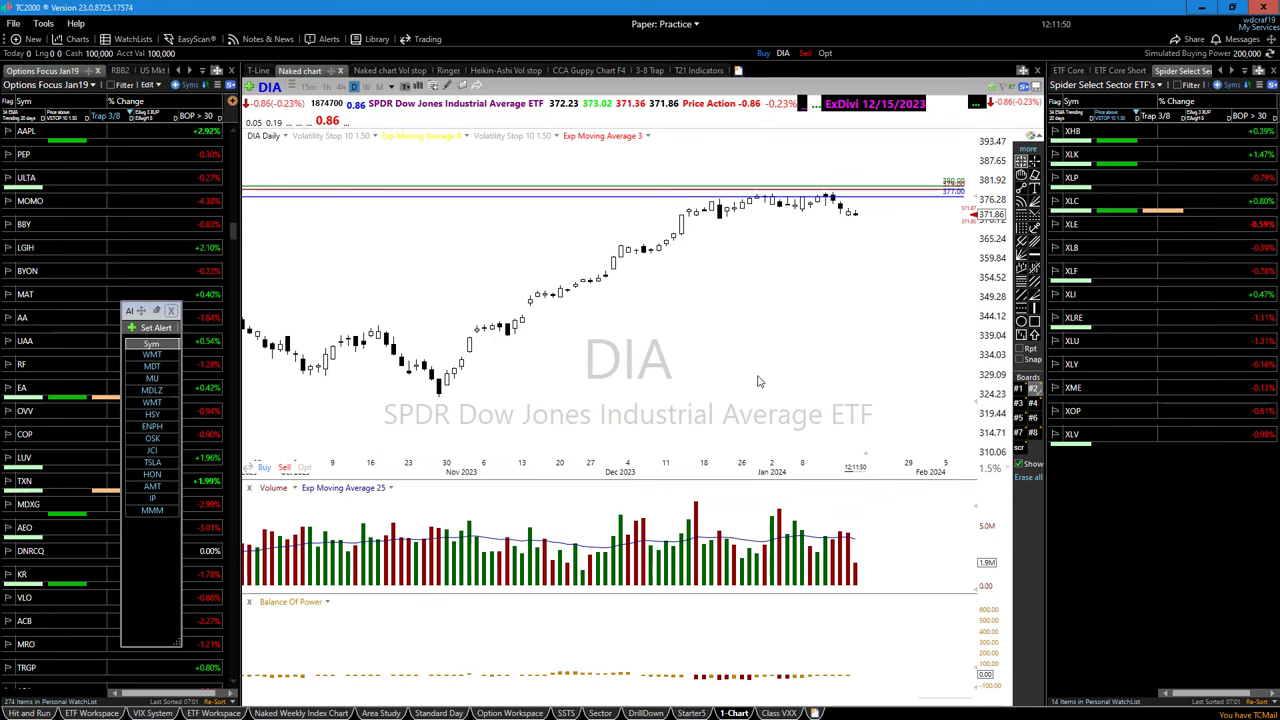
{"action": "scroll", "coordinate": [843, 378], "scroll_direction": "up", "scroll_amount": 5}
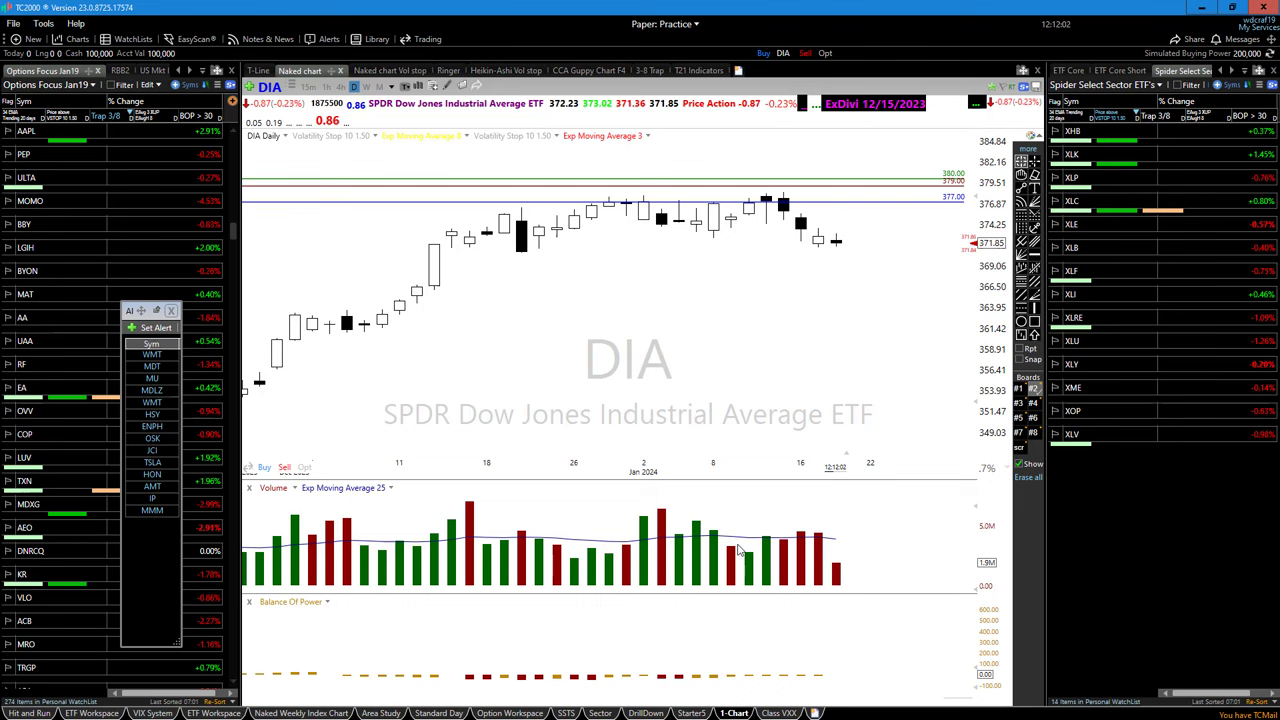
{"action": "scroll", "coordinate": [678, 459], "scroll_direction": "down", "scroll_amount": 2}
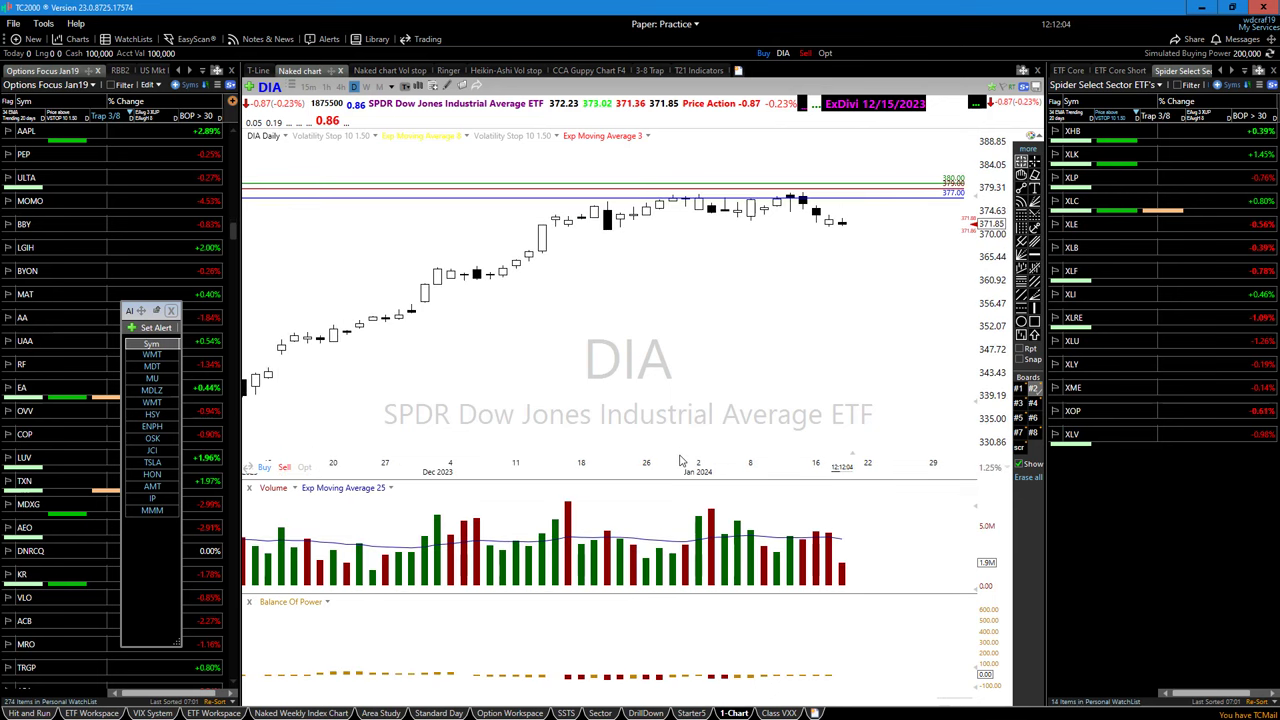
{"action": "scroll", "coordinate": [622, 393], "scroll_direction": "down", "scroll_amount": 4}
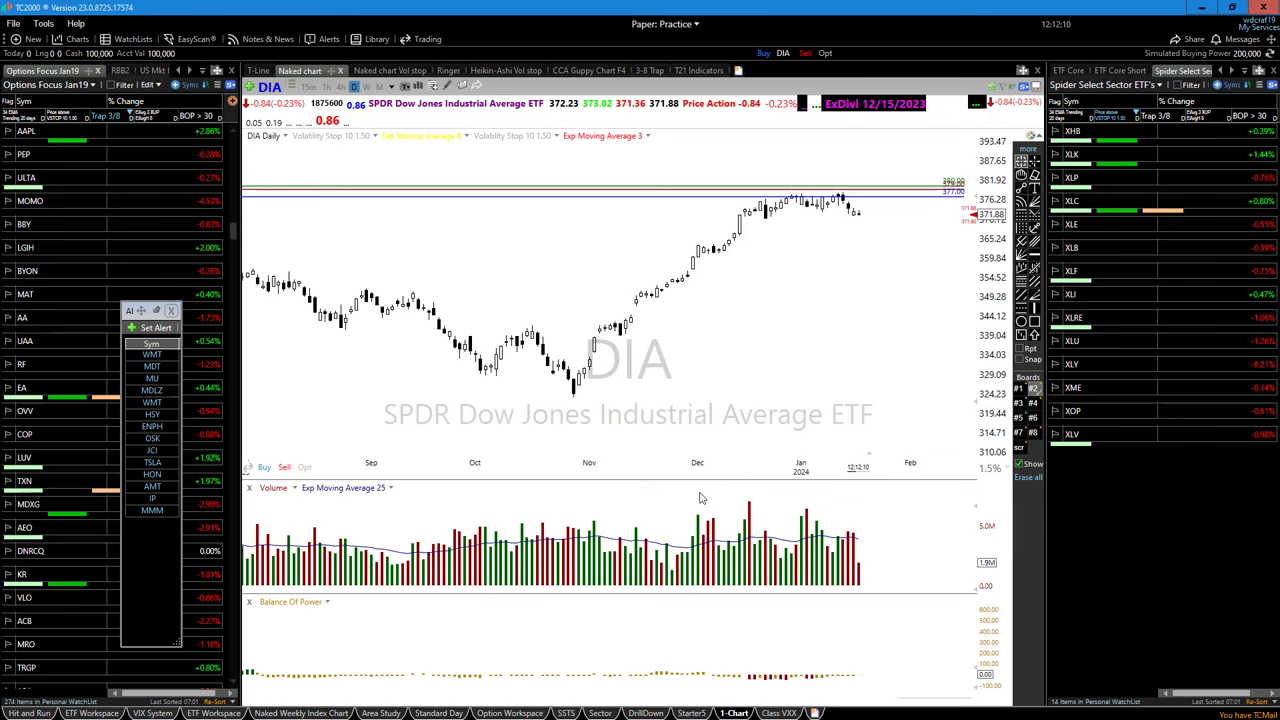
{"action": "scroll", "coordinate": [727, 479], "scroll_direction": "up", "scroll_amount": 5}
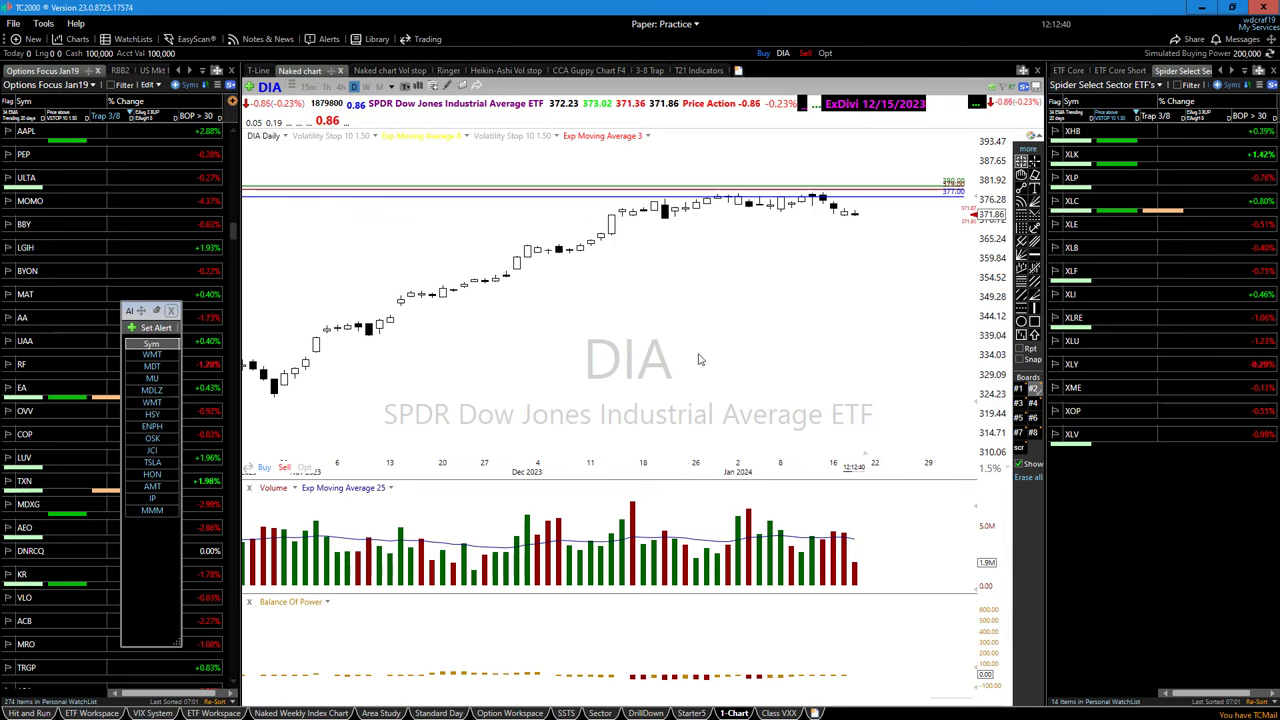
{"action": "scroll", "coordinate": [686, 282], "scroll_direction": "down", "scroll_amount": 3}
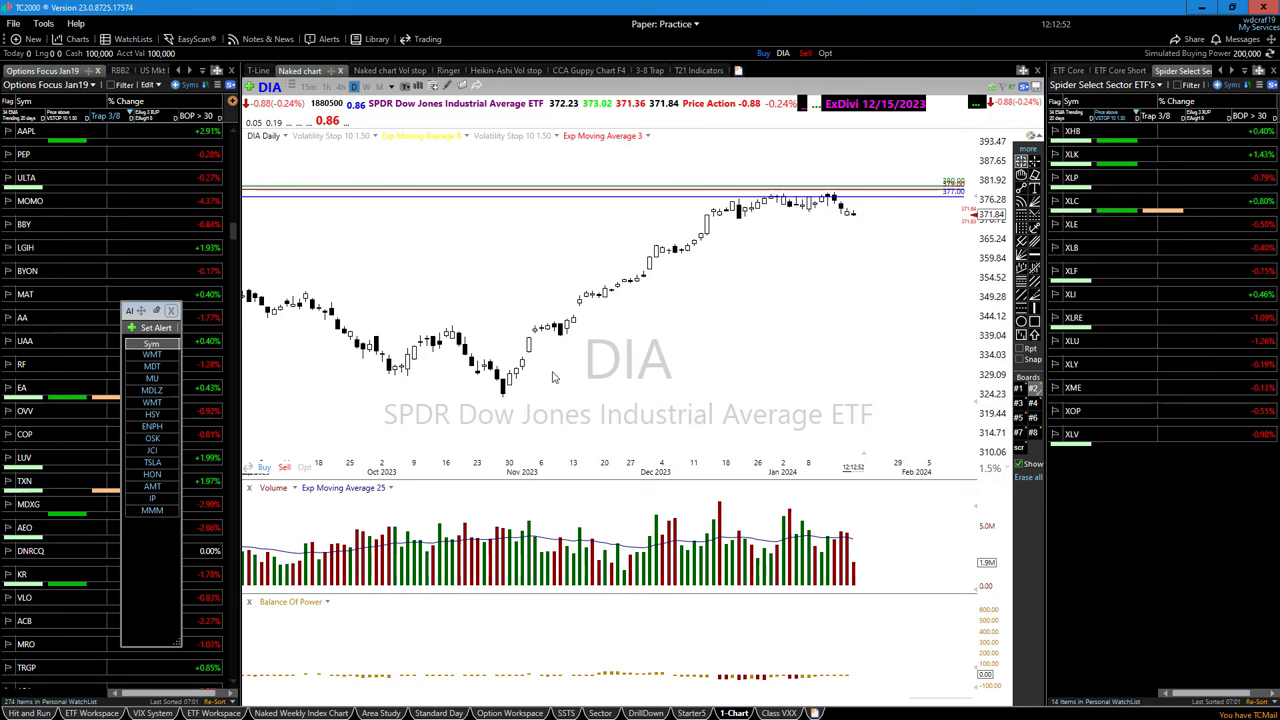
{"action": "scroll", "coordinate": [400, 350], "scroll_direction": "up", "scroll_amount": 3}
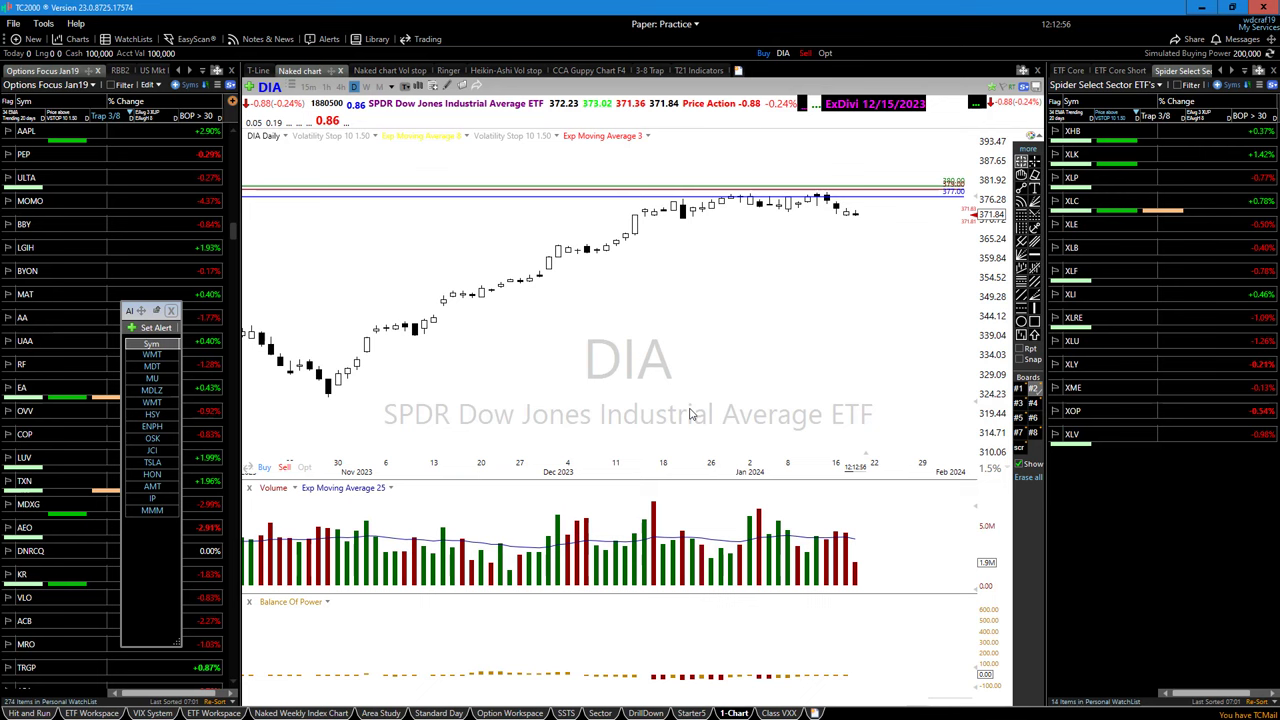
{"action": "scroll", "coordinate": [685, 365], "scroll_direction": "down", "scroll_amount": 3}
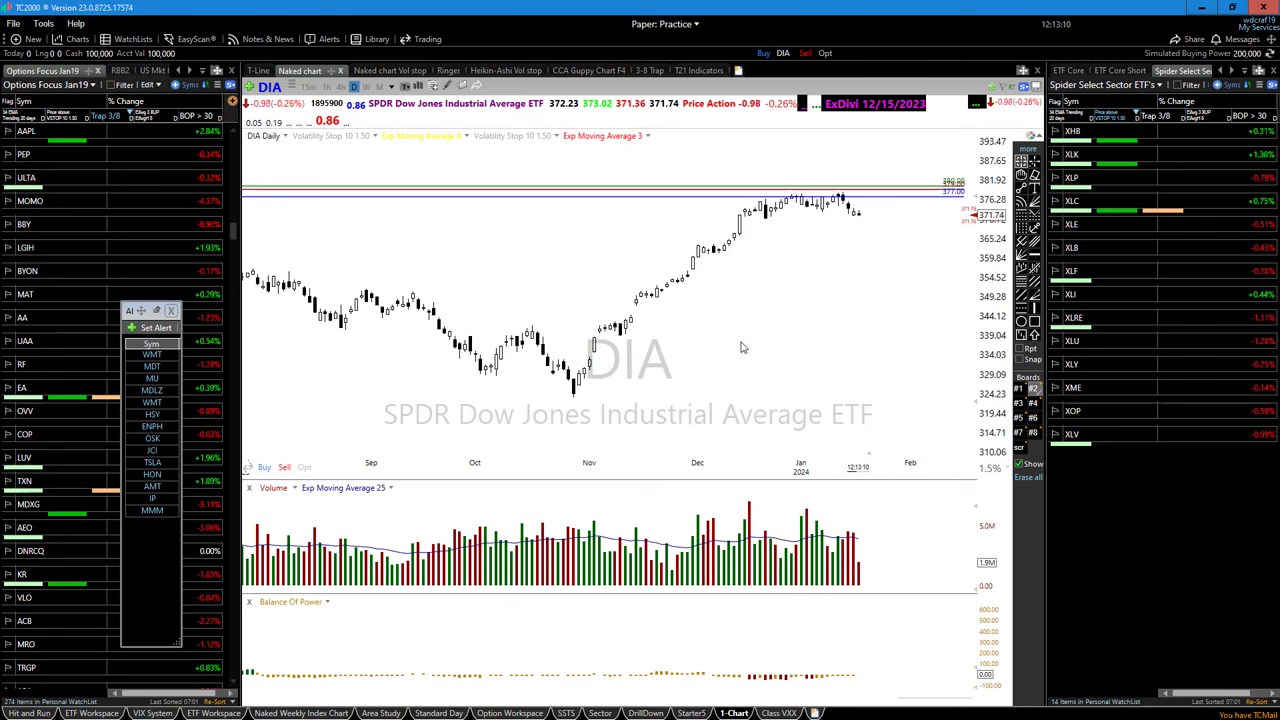
{"action": "scroll", "coordinate": [672, 386], "scroll_direction": "up", "scroll_amount": 3}
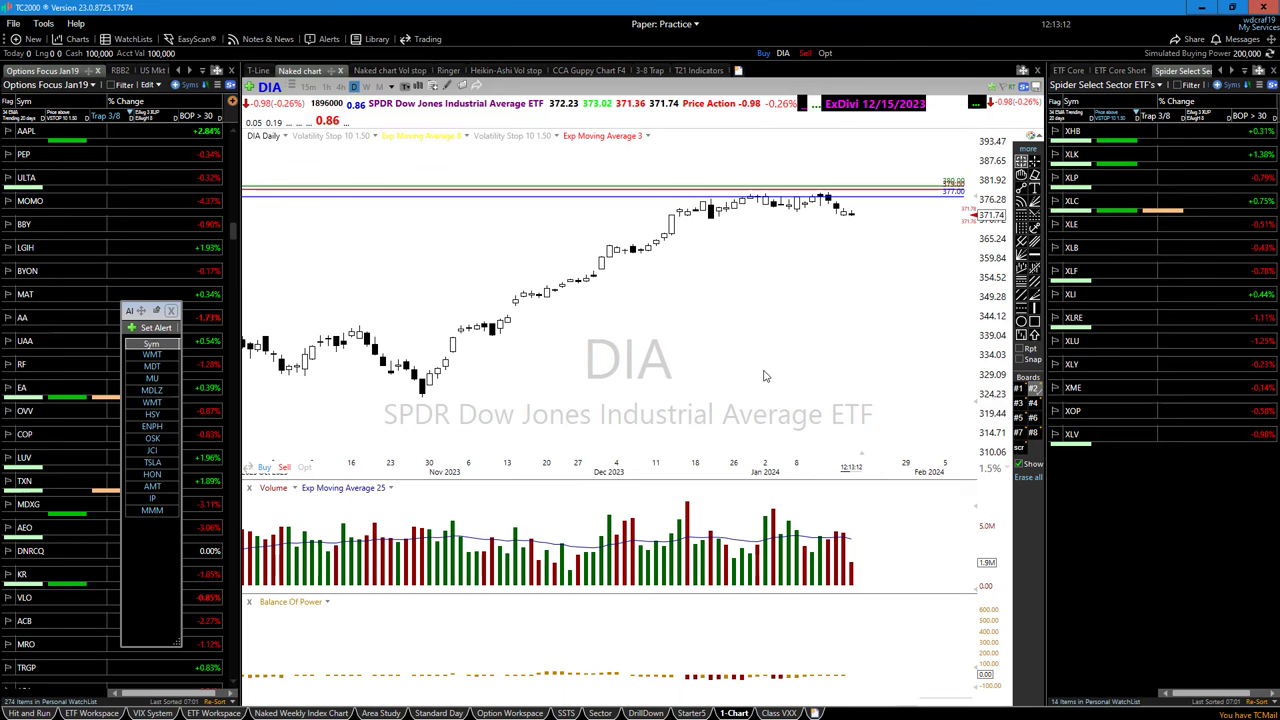
- Switch the chart to UNG and examine its 2023 price swings against the horizontal line at 8.00
{"action": "type", "text": "U"}
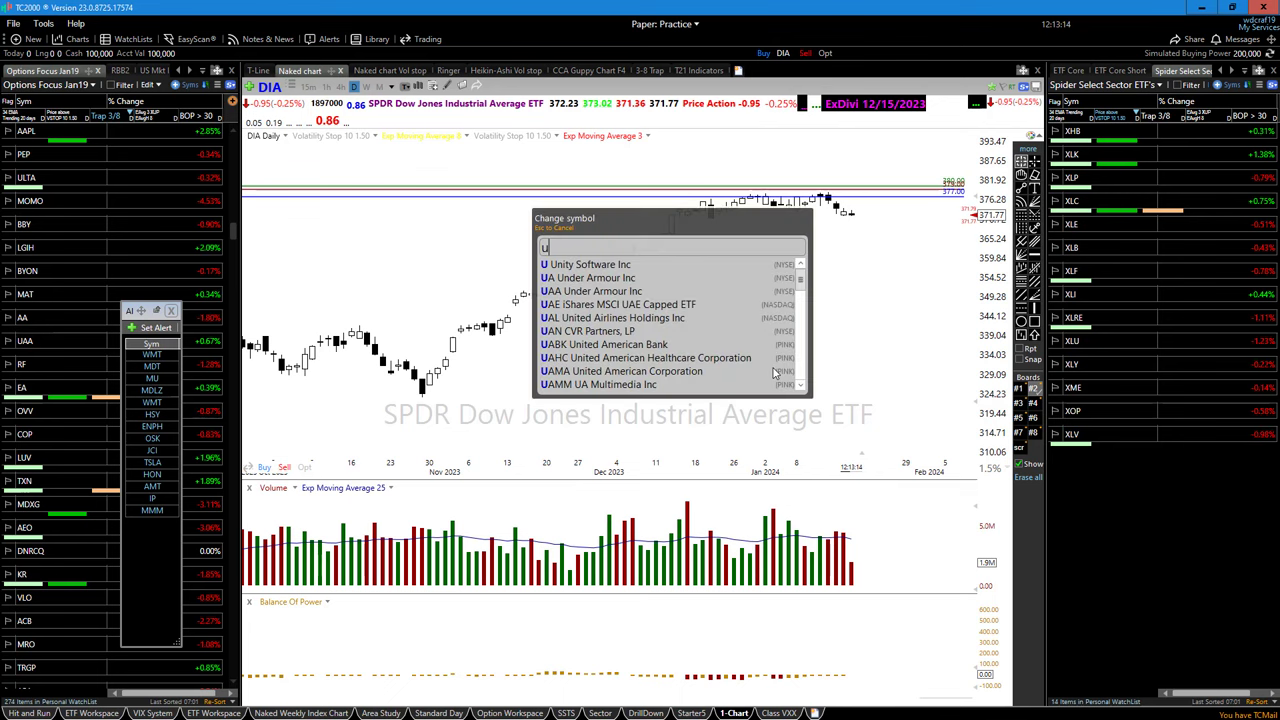
{"action": "type", "text": "NG"}
{"action": "key", "text": "Return"}
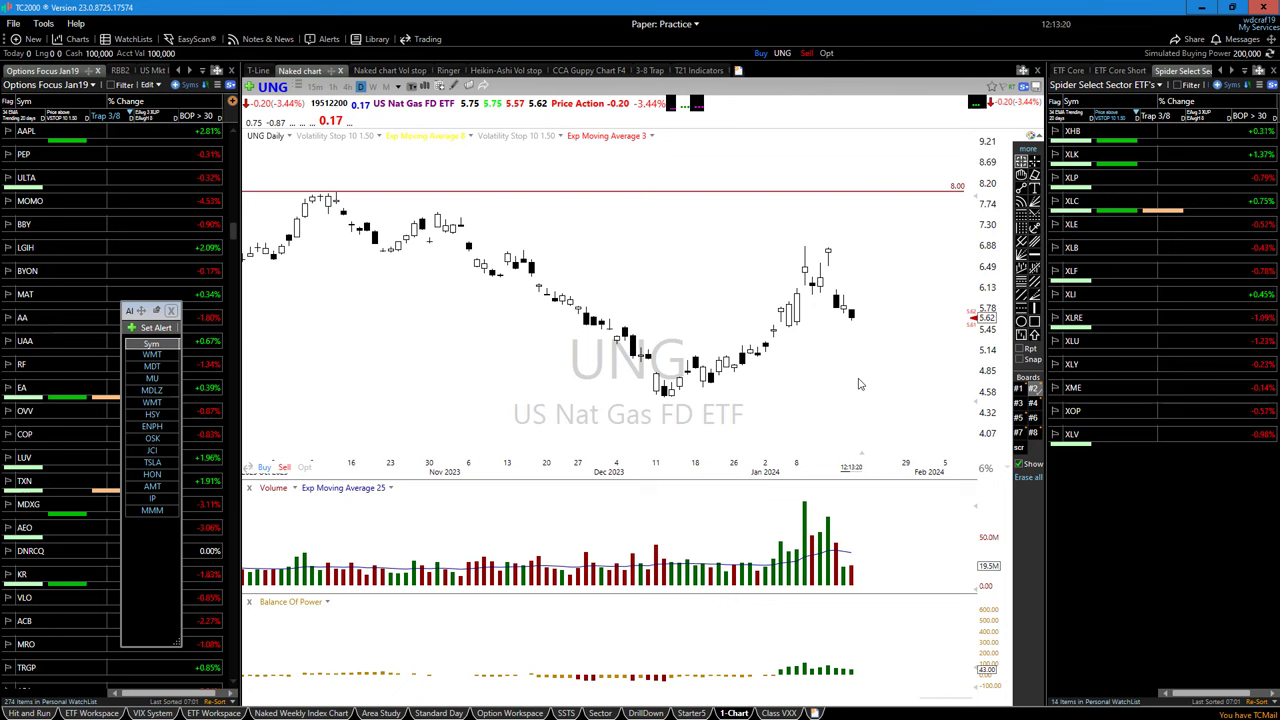
{"action": "scroll", "coordinate": [807, 375], "scroll_direction": "down", "scroll_amount": 5}
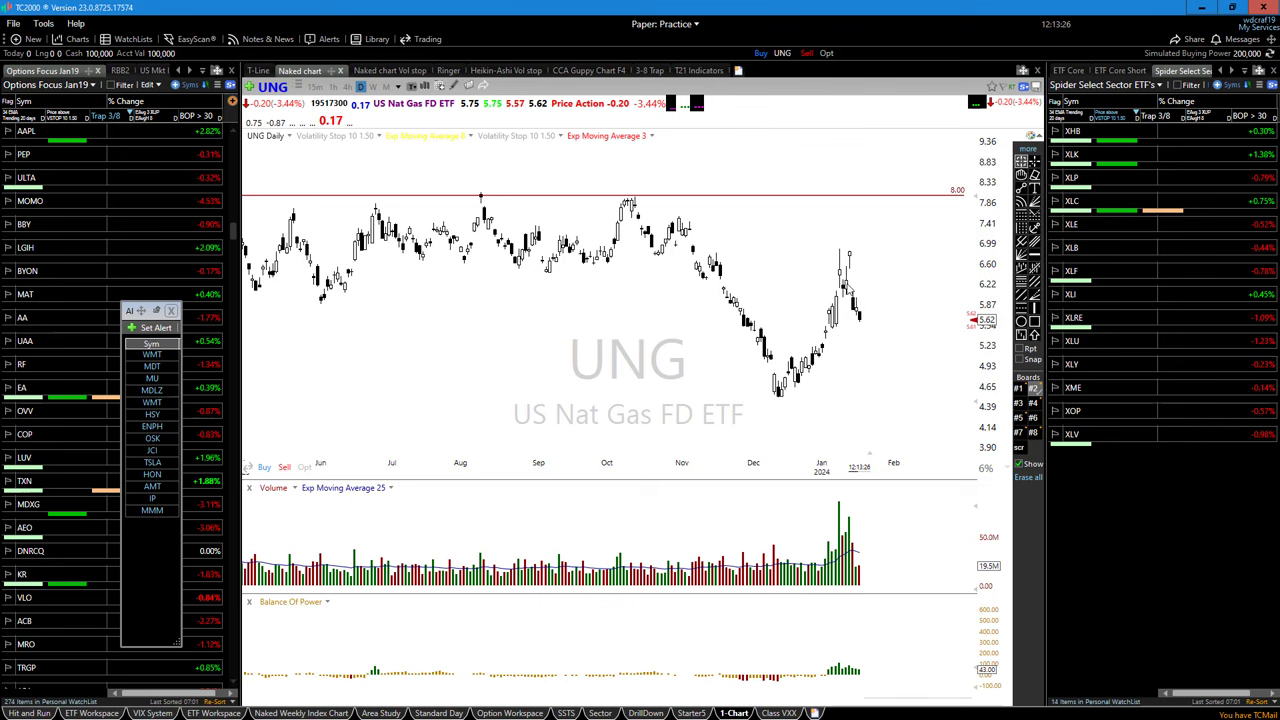
{"action": "scroll", "coordinate": [685, 393], "scroll_direction": "down", "scroll_amount": 2}
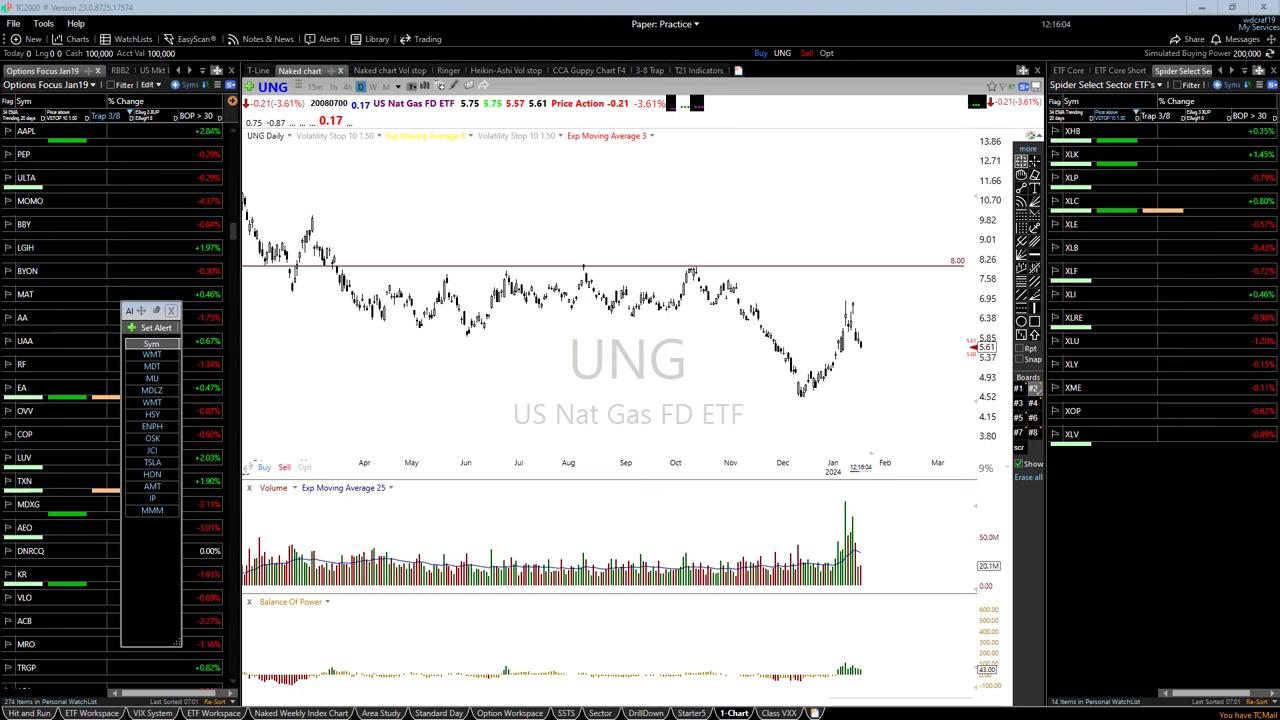
- Draw red arrows on the UNG chart over the December–January rise and drop, the April–May sideways stretch and the July–November range
{"action": "mouse_move", "coordinate": [812, 395]}
{"action": "left_mouse_down"}
{"action": "mouse_move", "coordinate": [846, 333]}
{"action": "mouse_move", "coordinate": [840, 318]}
{"action": "mouse_move", "coordinate": [882, 391]}
{"action": "left_mouse_up"}
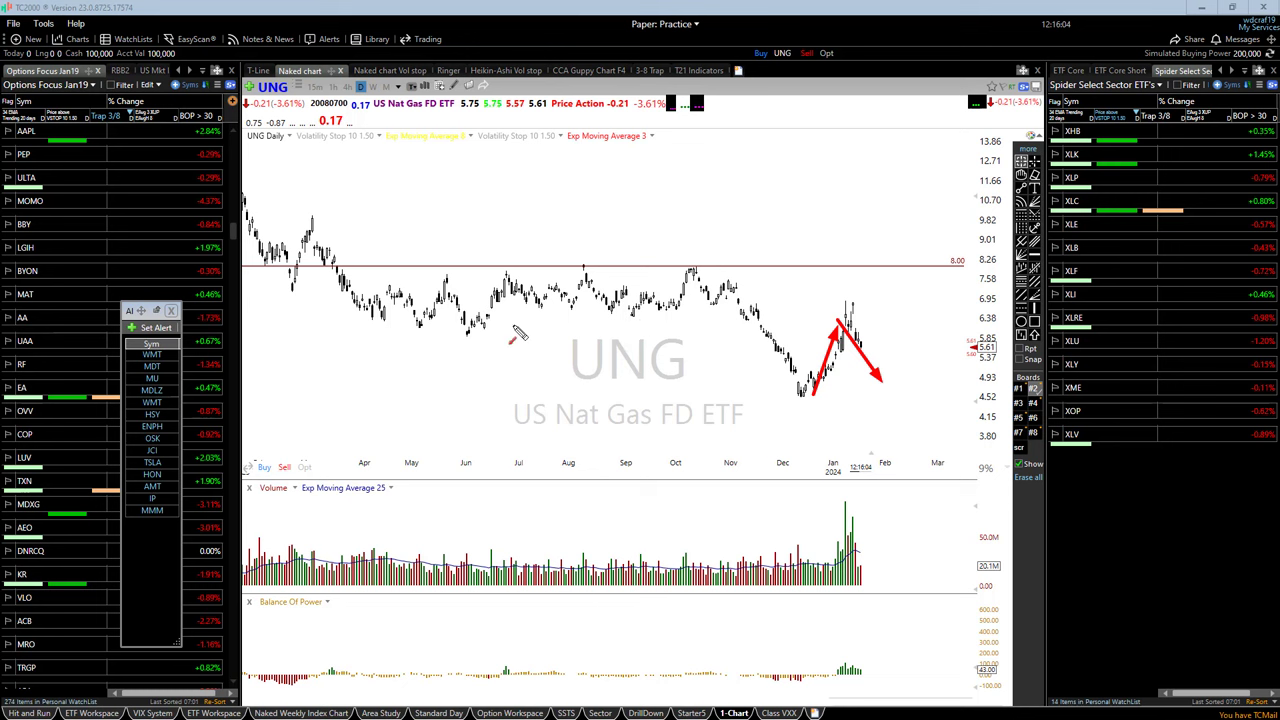
{"action": "left_click_drag", "start_coordinate": [349, 301], "coordinate": [462, 301]}
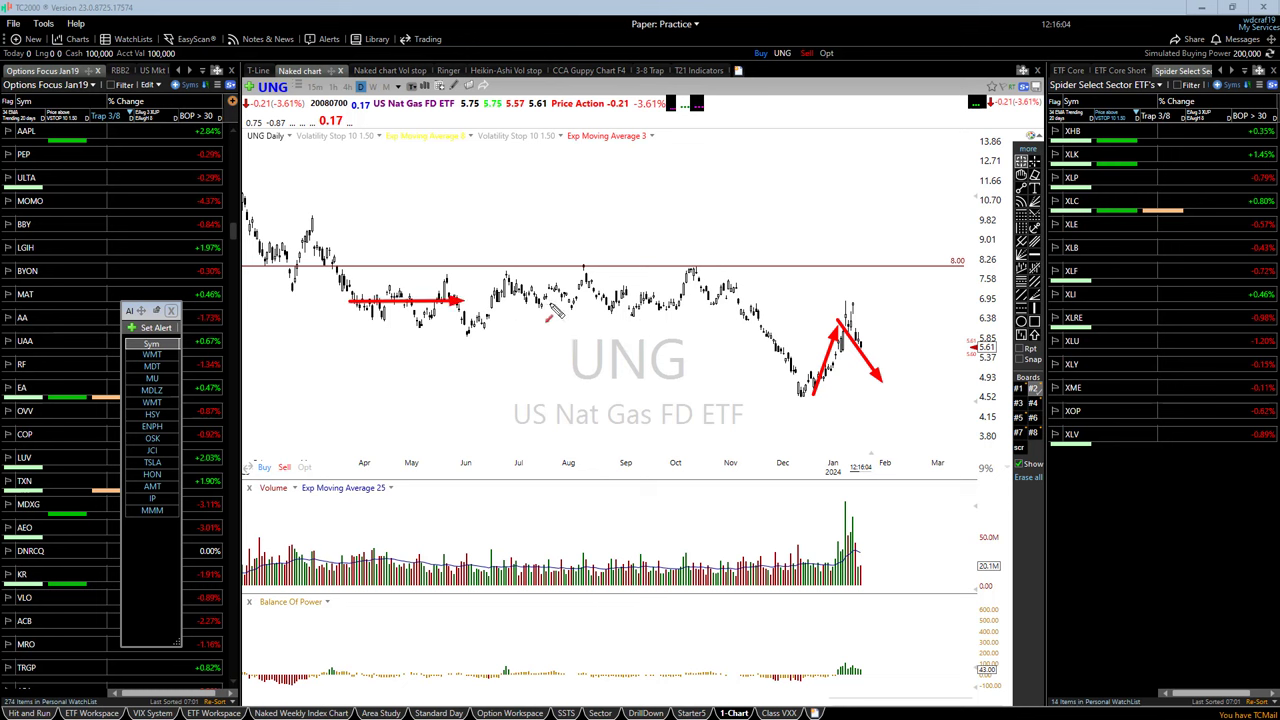
{"action": "left_click_drag", "start_coordinate": [550, 312], "coordinate": [752, 316]}
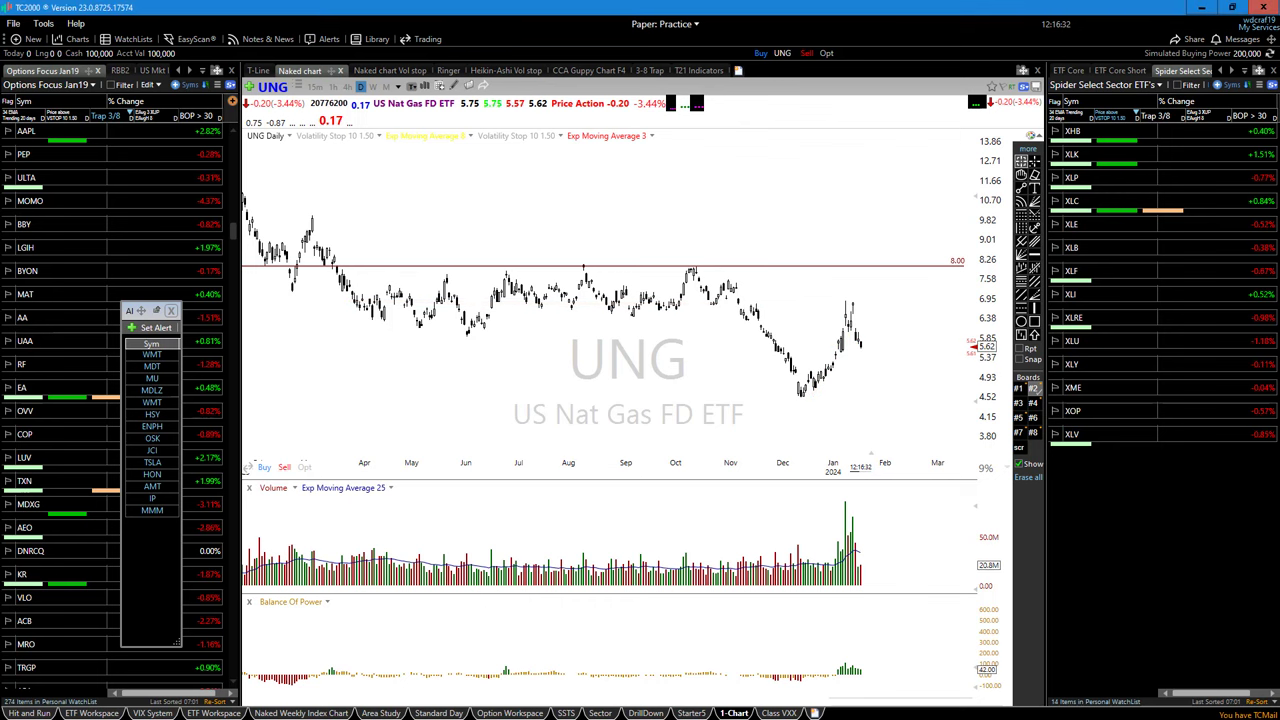
- Switch the chart back to DIA and review the rally since late October 2023 up to its marked price levels
{"action": "type", "text": "DIA"}
{"action": "key", "text": "Return"}
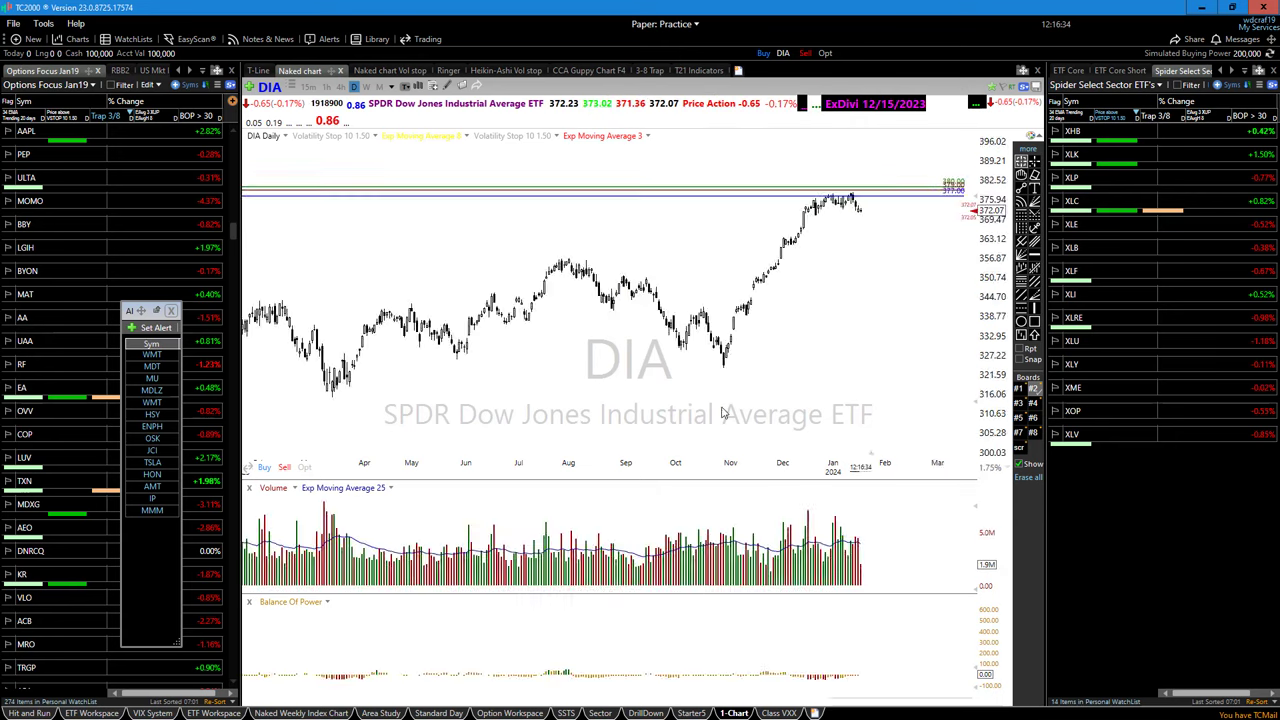
{"action": "scroll", "coordinate": [696, 363], "scroll_direction": "up", "scroll_amount": 3}
{"action": "scroll", "coordinate": [696, 363], "scroll_direction": "up", "scroll_amount": 1}
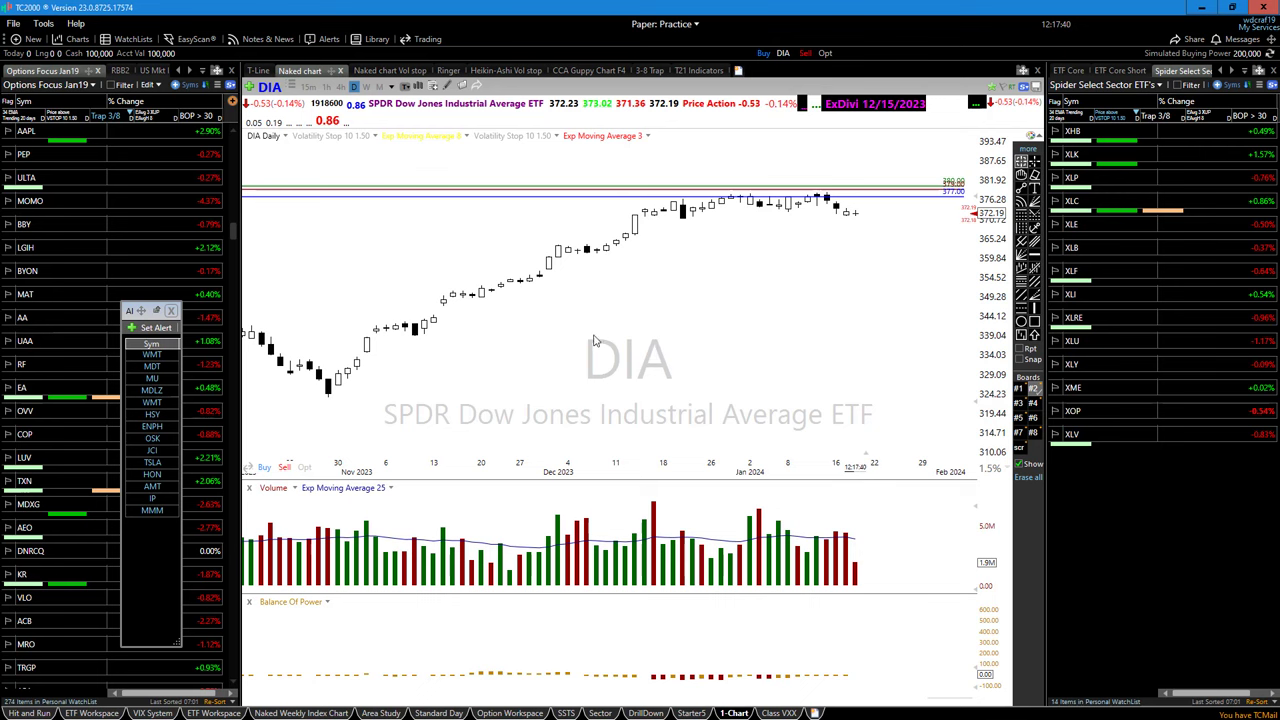
{"action": "scroll", "coordinate": [632, 342], "scroll_direction": "down", "scroll_amount": 5}
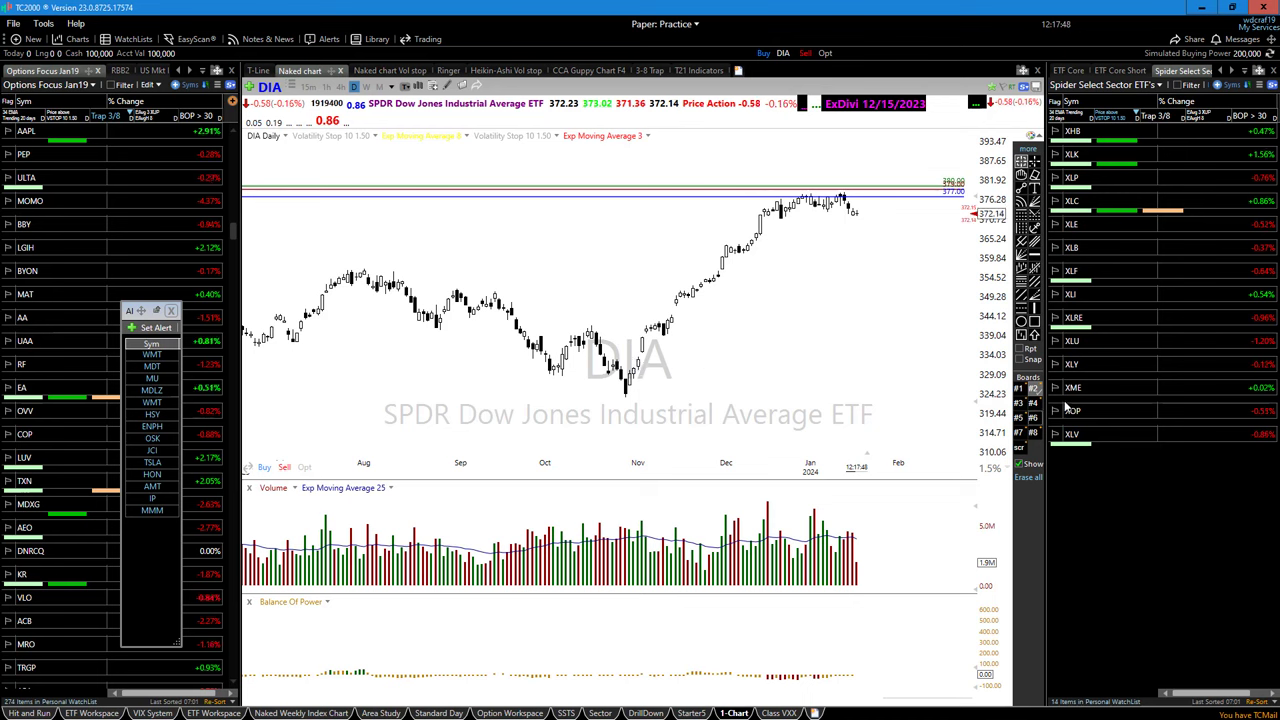
{"action": "scroll", "coordinate": [726, 390], "scroll_direction": "up", "scroll_amount": 3}
{"action": "scroll", "coordinate": [726, 392], "scroll_direction": "down", "scroll_amount": 1}
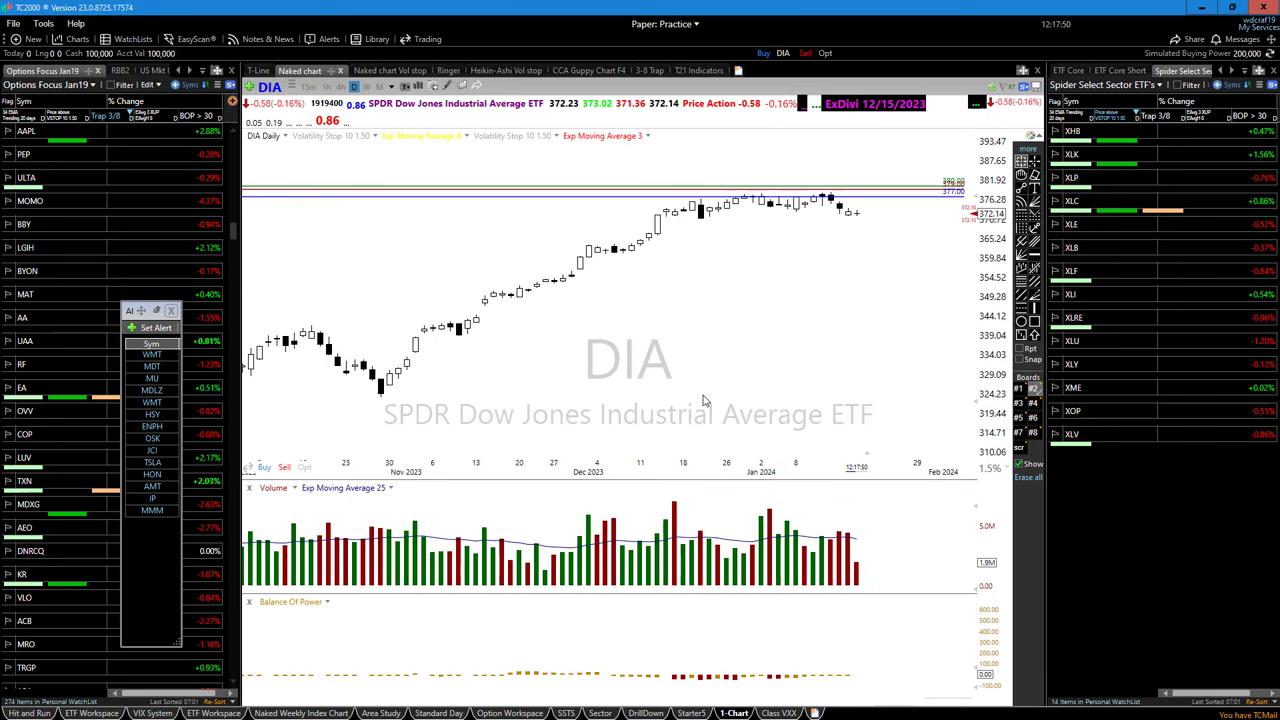
- Switch the chart to MU and inspect the price data of the 1/16/24 bar
{"action": "type", "text": "mu"}
{"action": "key", "text": "Return"}
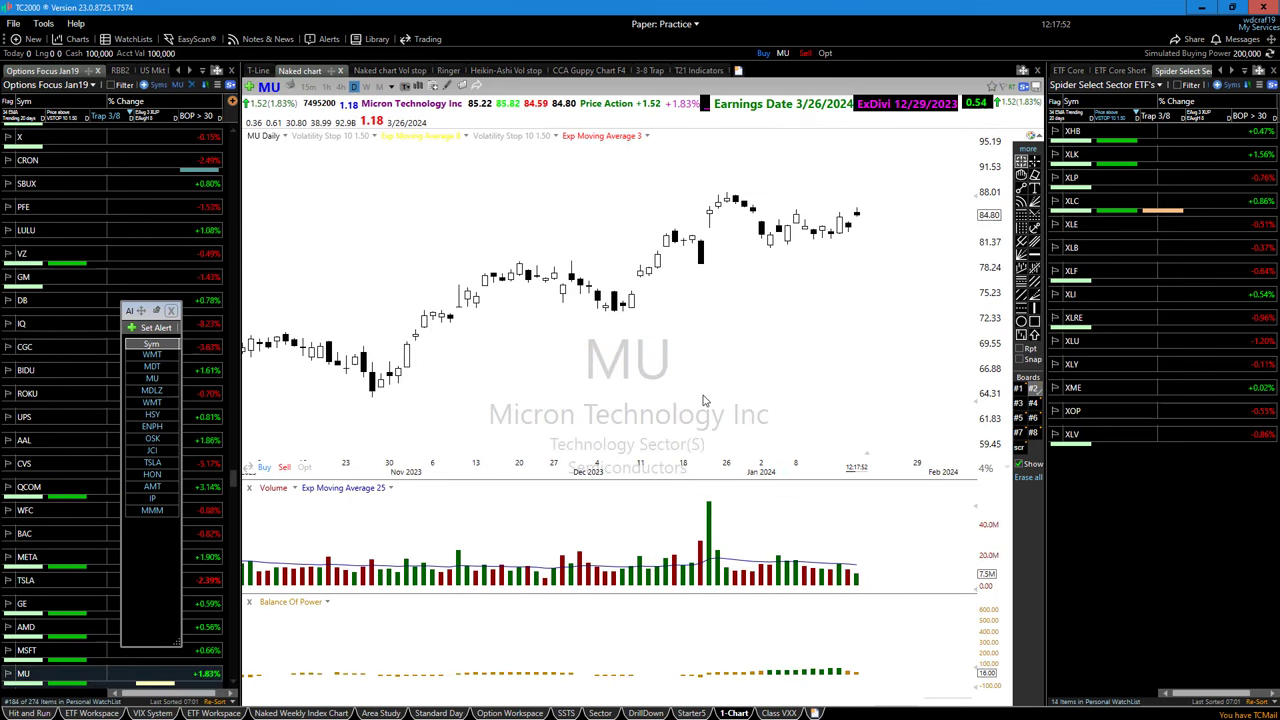
{"action": "scroll", "coordinate": [840, 305], "scroll_direction": "up", "scroll_amount": 2}
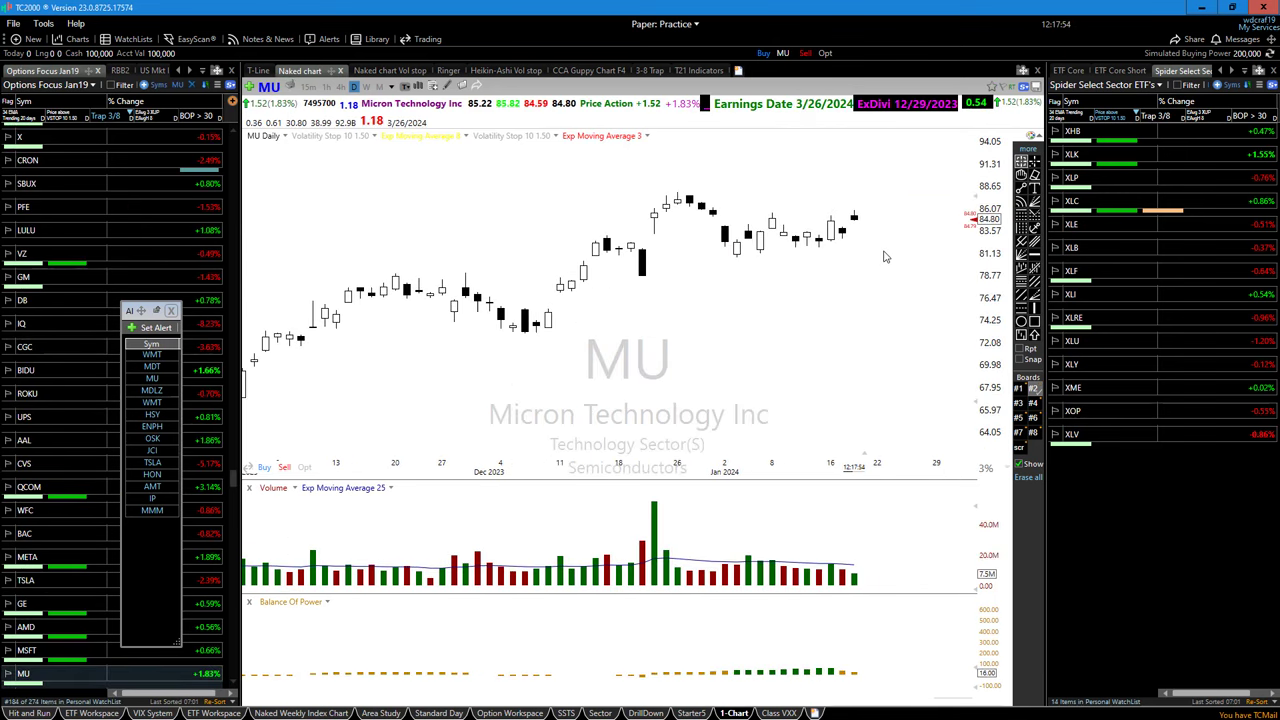
{"action": "scroll", "coordinate": [860, 240], "scroll_direction": "down", "scroll_amount": 2}
{"action": "left_click", "coordinate": [836, 220]}
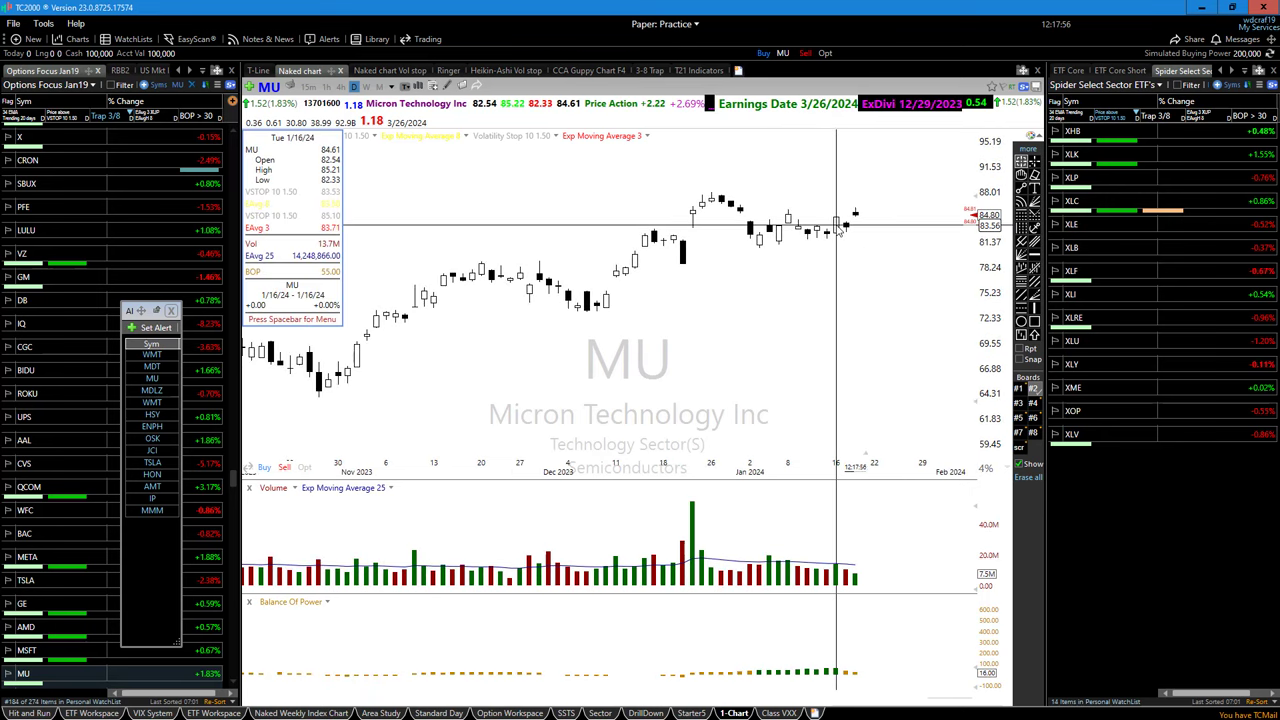
- Show drawing board #4 on the MU chart and examine the price against its trendlines and the lines at 90.00 and 80.71
{"action": "left_click", "coordinate": [1033, 404]}
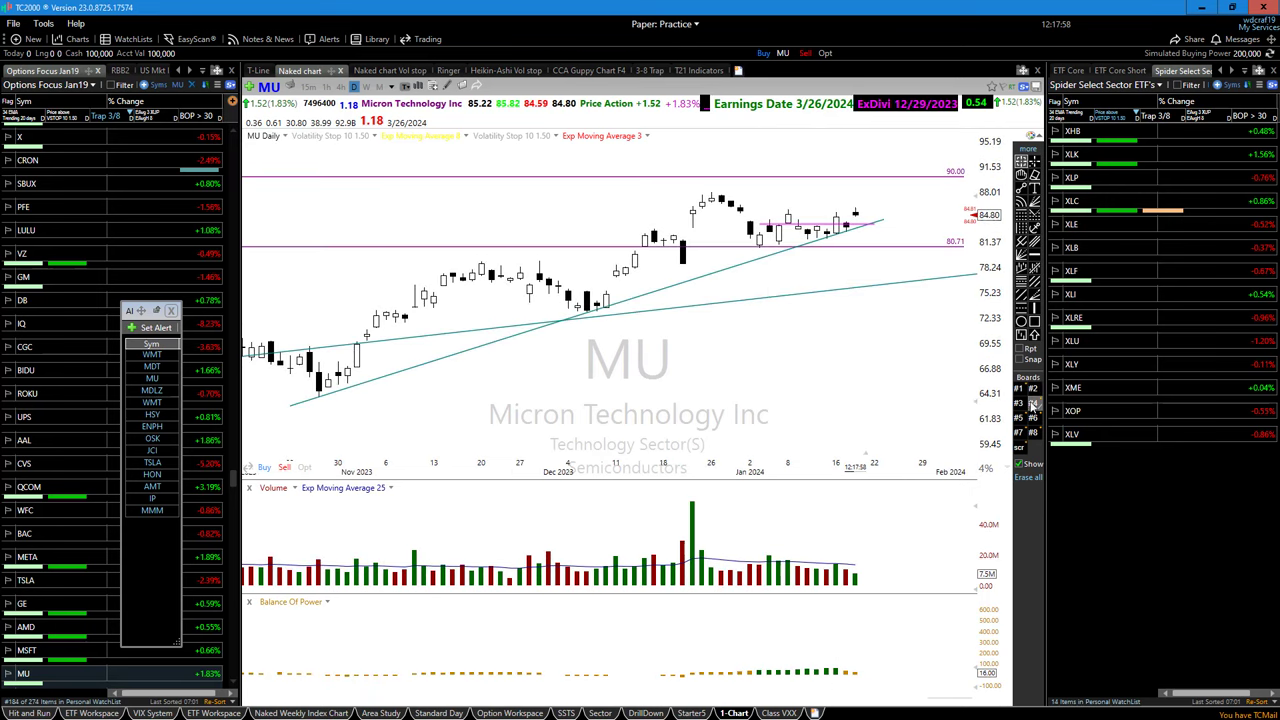
{"action": "mouse_move", "coordinate": [833, 218]}
{"action": "scroll", "coordinate": [716, 366], "scroll_direction": "up", "scroll_amount": 2}
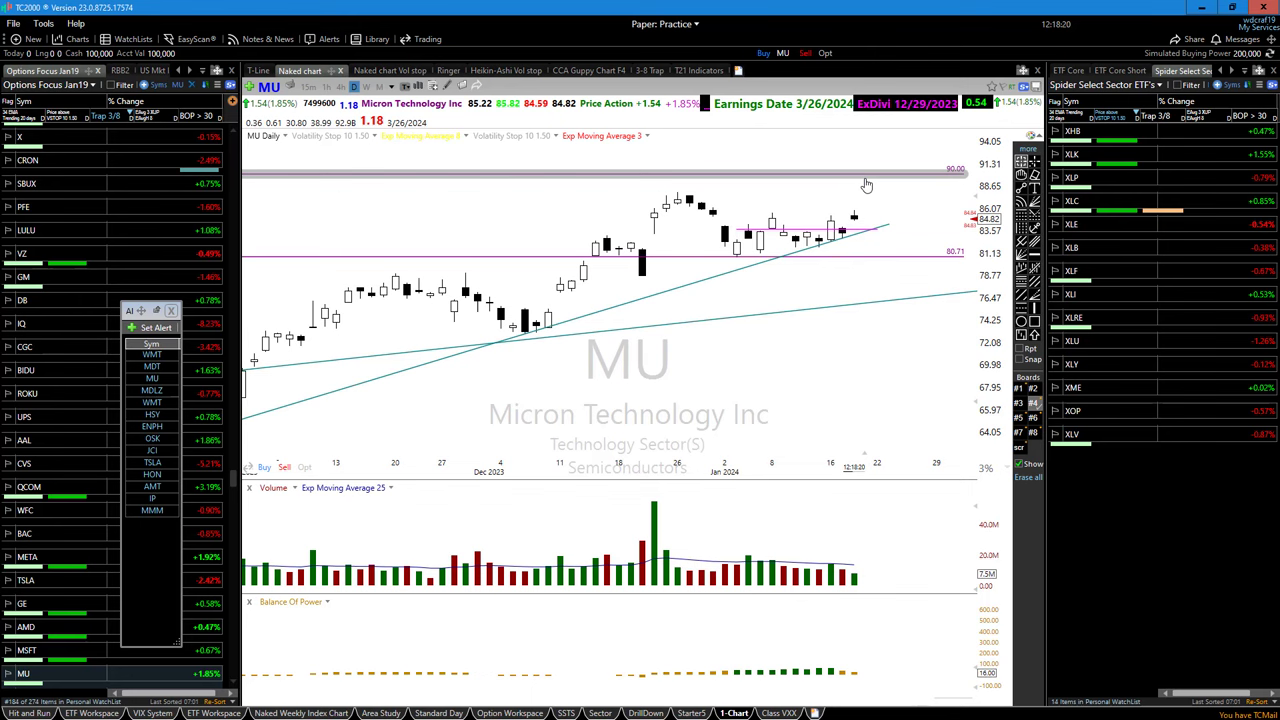
{"action": "scroll", "coordinate": [749, 354], "scroll_direction": "down", "scroll_amount": 3}
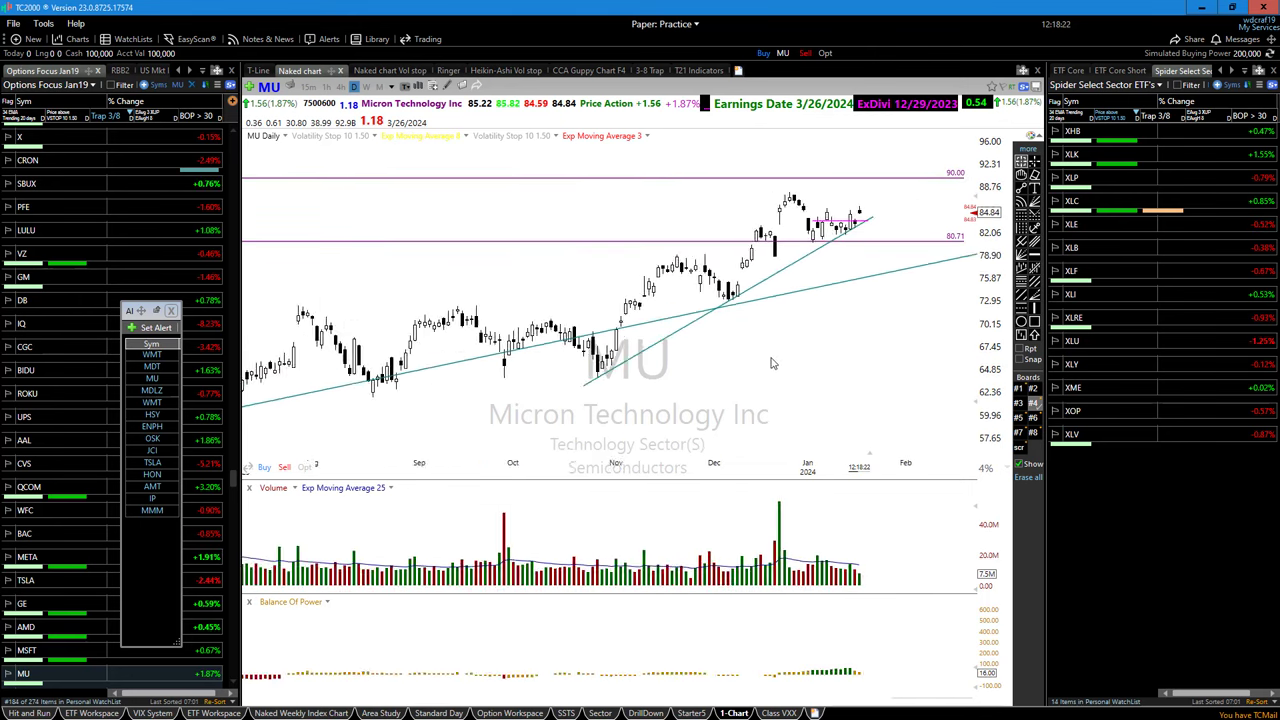
- Change the colour of the horizontal line at 90.00 on the MU chart to dark red
{"action": "scroll", "coordinate": [771, 363], "scroll_direction": "down", "scroll_amount": 2}
{"action": "right_click", "coordinate": [895, 182]}
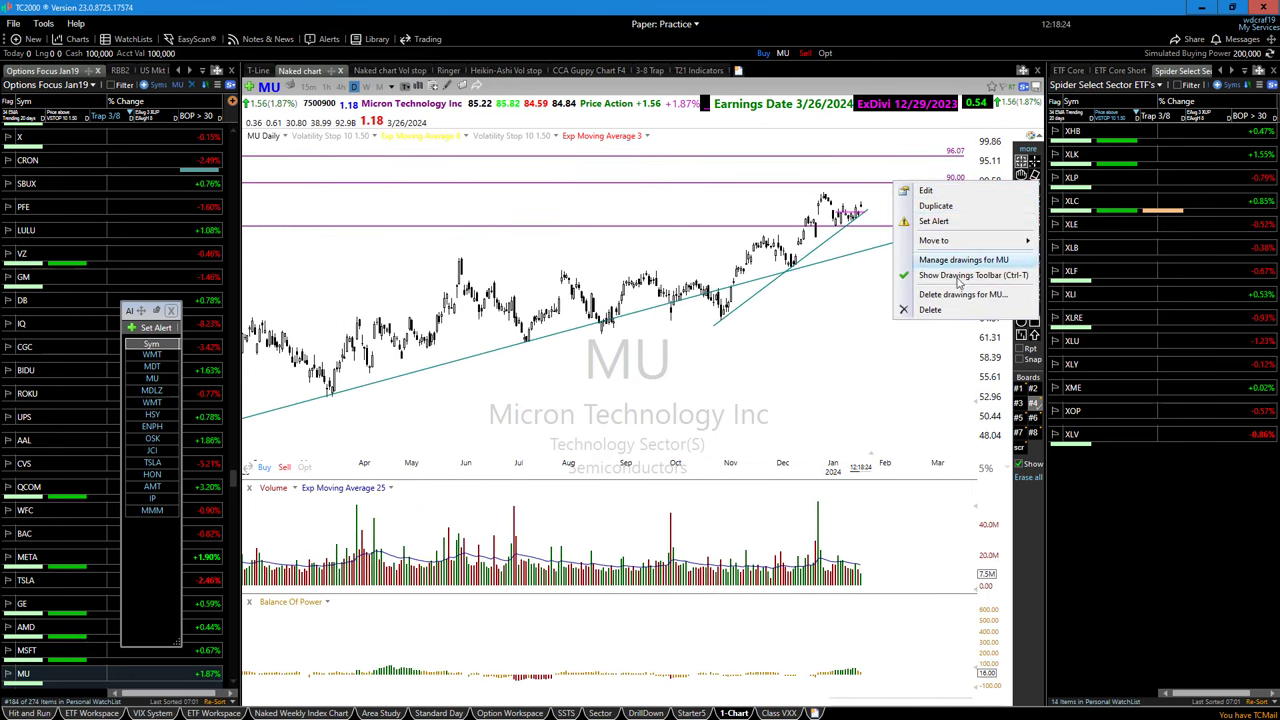
{"action": "left_click", "coordinate": [900, 182]}
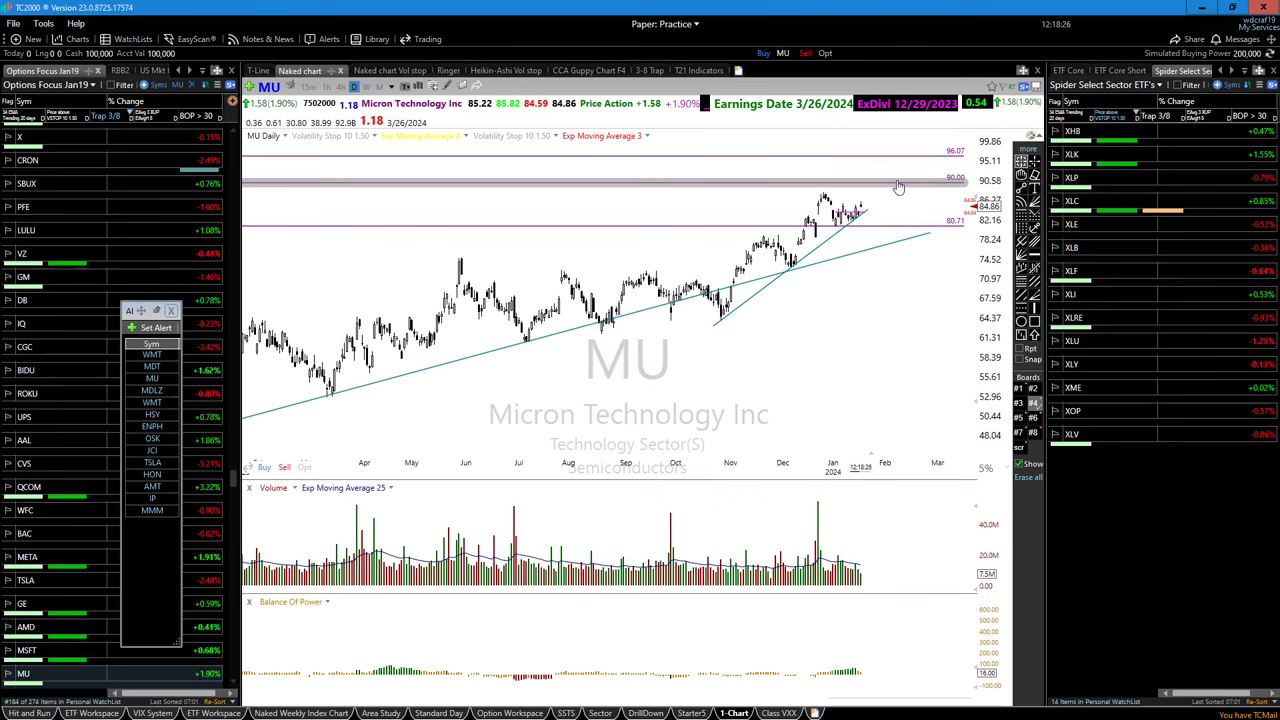
{"action": "right_click", "coordinate": [898, 185]}
{"action": "left_click", "coordinate": [960, 195]}
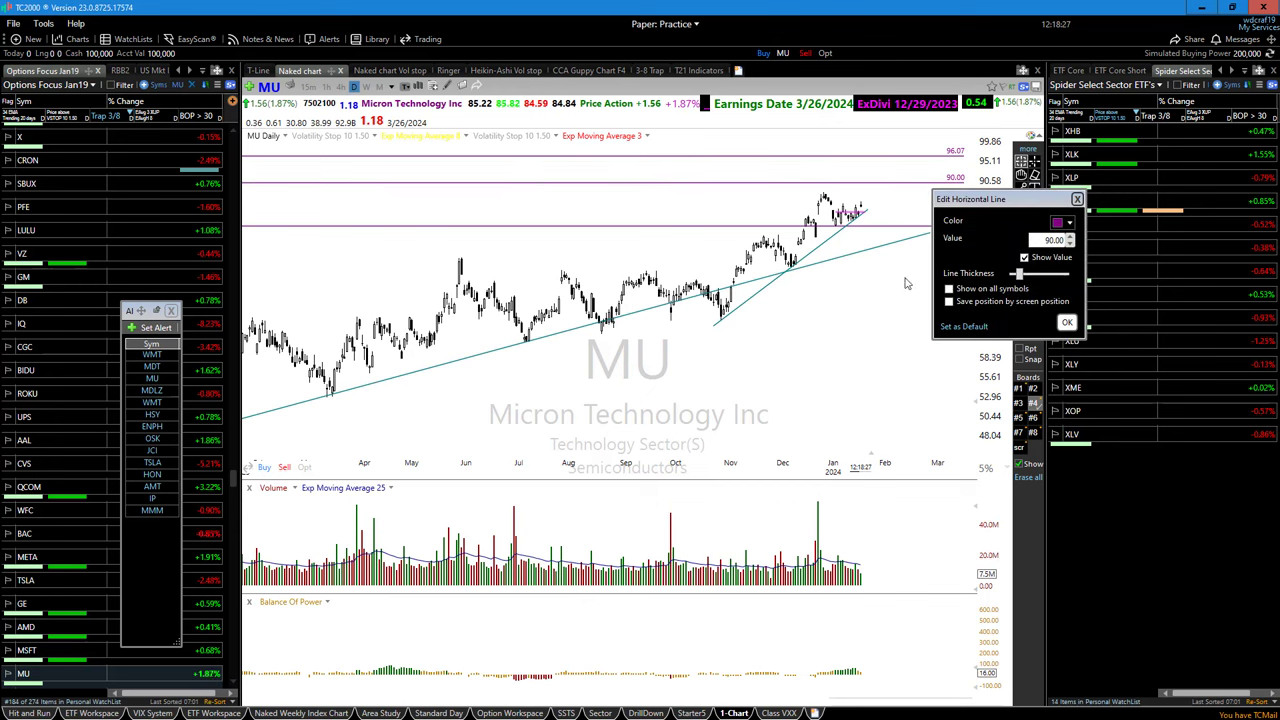
{"action": "left_click", "coordinate": [1069, 224]}
{"action": "left_click", "coordinate": [1074, 334]}
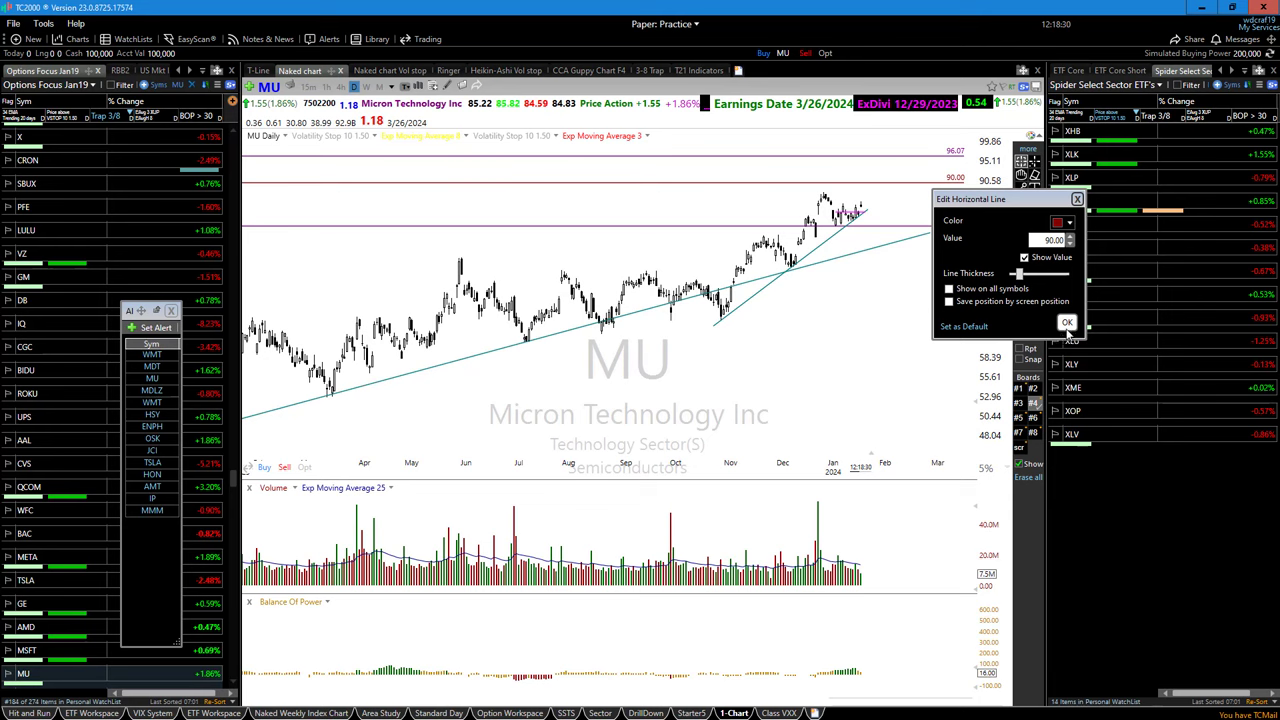
{"action": "left_click", "coordinate": [1067, 325]}
- Draw red arrows on the MU chart for the January rise off the trendline, across the December high, and down toward the 90.00 line
{"action": "scroll", "coordinate": [800, 380], "scroll_direction": "up", "scroll_amount": 4}
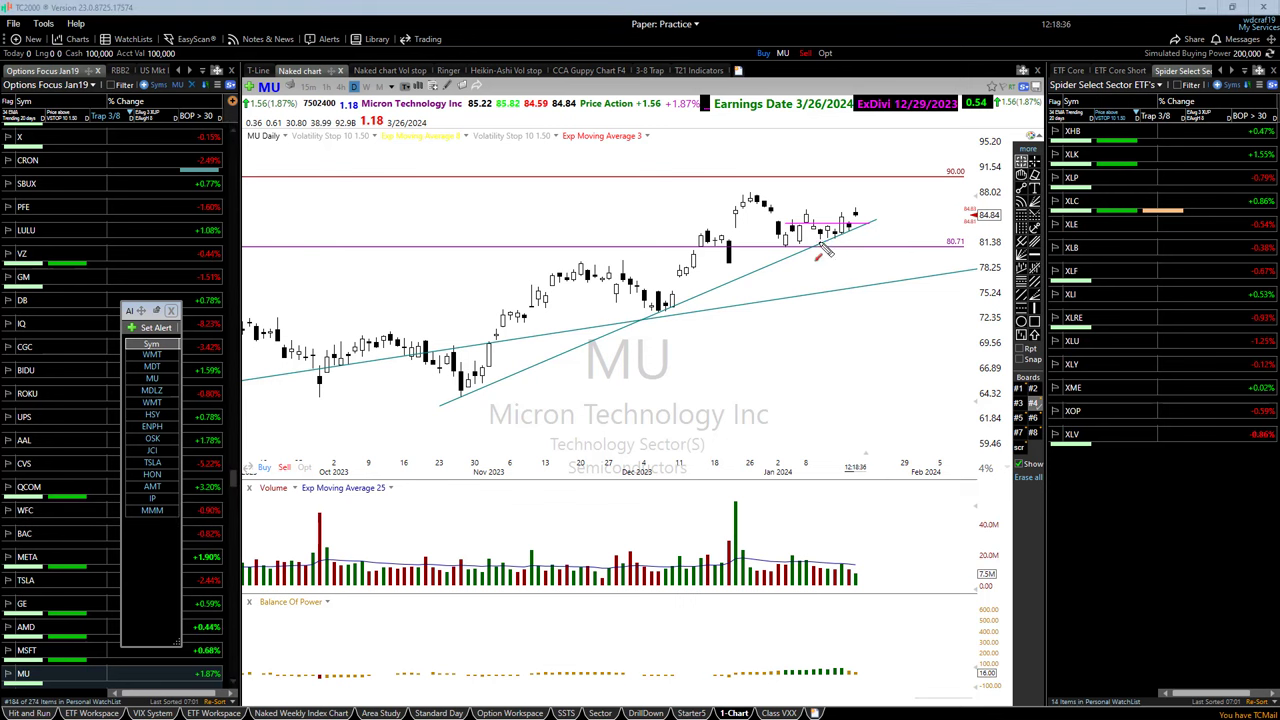
{"action": "left_click_drag", "start_coordinate": [850, 232], "coordinate": [867, 214]}
{"action": "left_click_drag", "start_coordinate": [870, 207], "coordinate": [888, 192]}
{"action": "left_click_drag", "start_coordinate": [755, 196], "coordinate": [952, 210]}
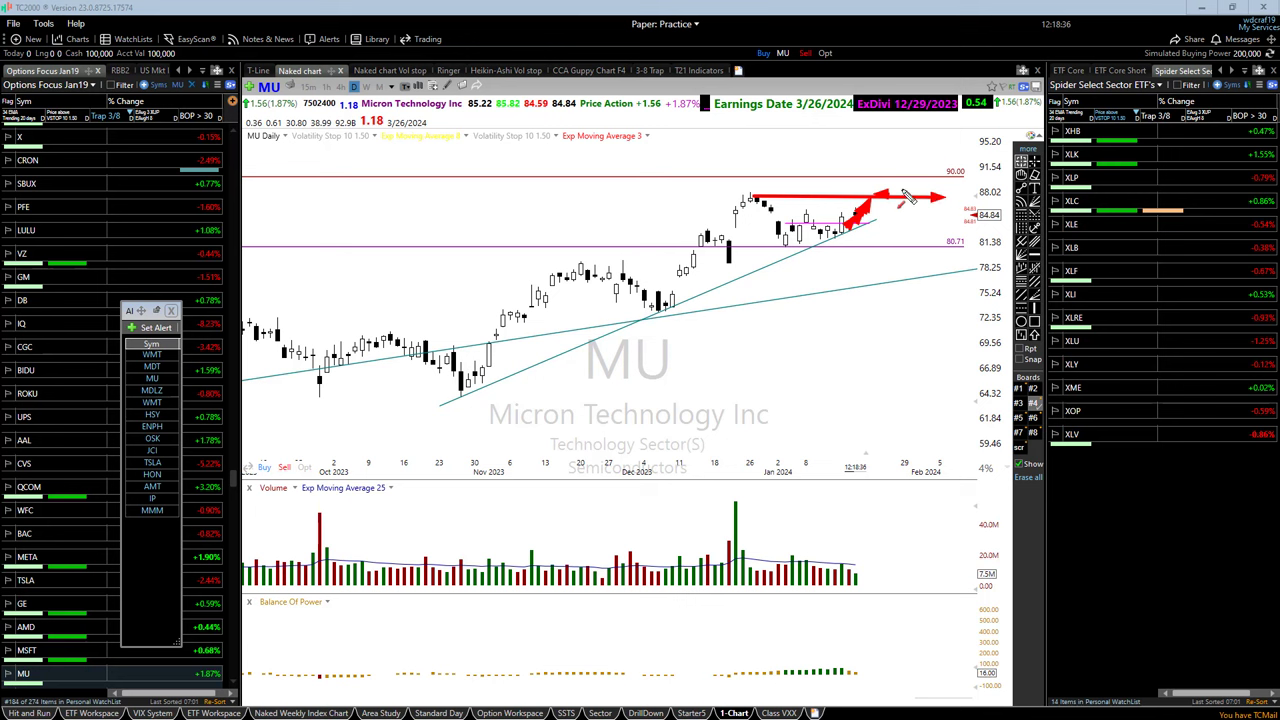
{"action": "left_click_drag", "start_coordinate": [834, 152], "coordinate": [852, 170]}
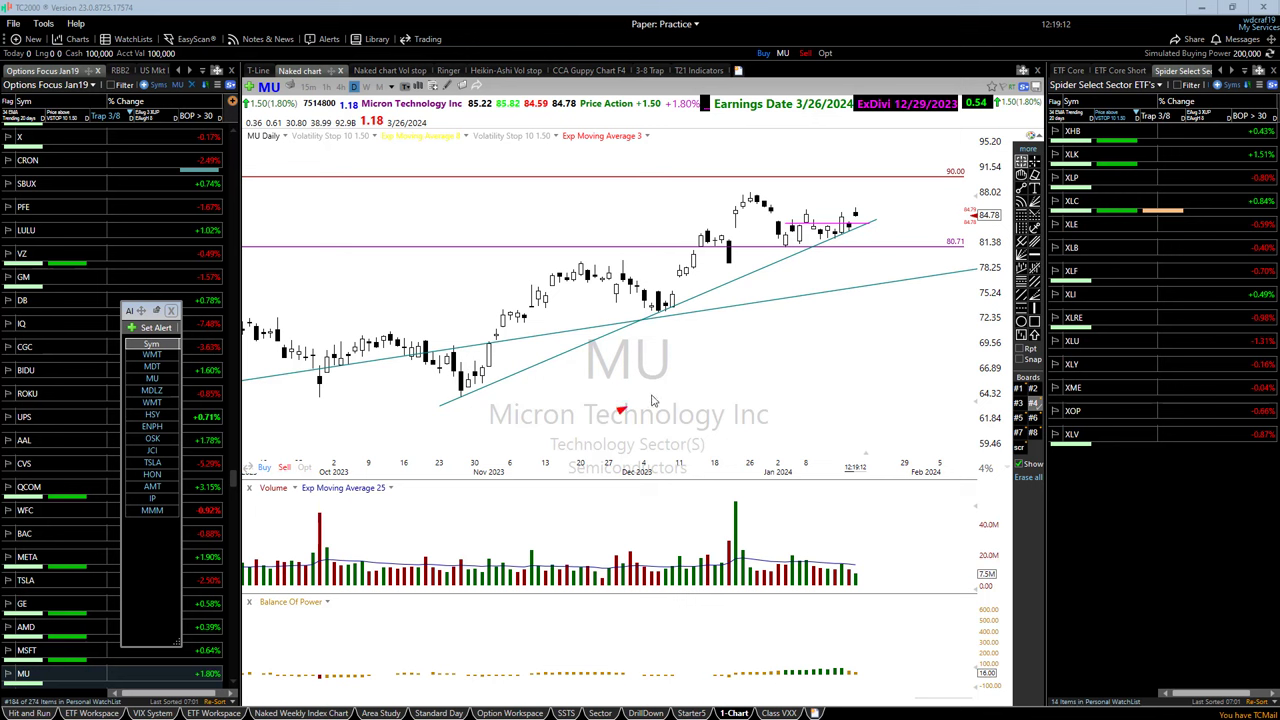
- Draw red arrows on MU for a rise turning sideways below the price, the move off the trendline, and the area around the 90.00 line
{"action": "mouse_move", "coordinate": [624, 408]}
{"action": "left_mouse_down"}
{"action": "mouse_move", "coordinate": [687, 370]}
{"action": "mouse_move", "coordinate": [731, 394]}
{"action": "mouse_move", "coordinate": [766, 380]}
{"action": "left_mouse_up"}
{"action": "left_click_drag", "start_coordinate": [842, 237], "coordinate": [870, 205]}
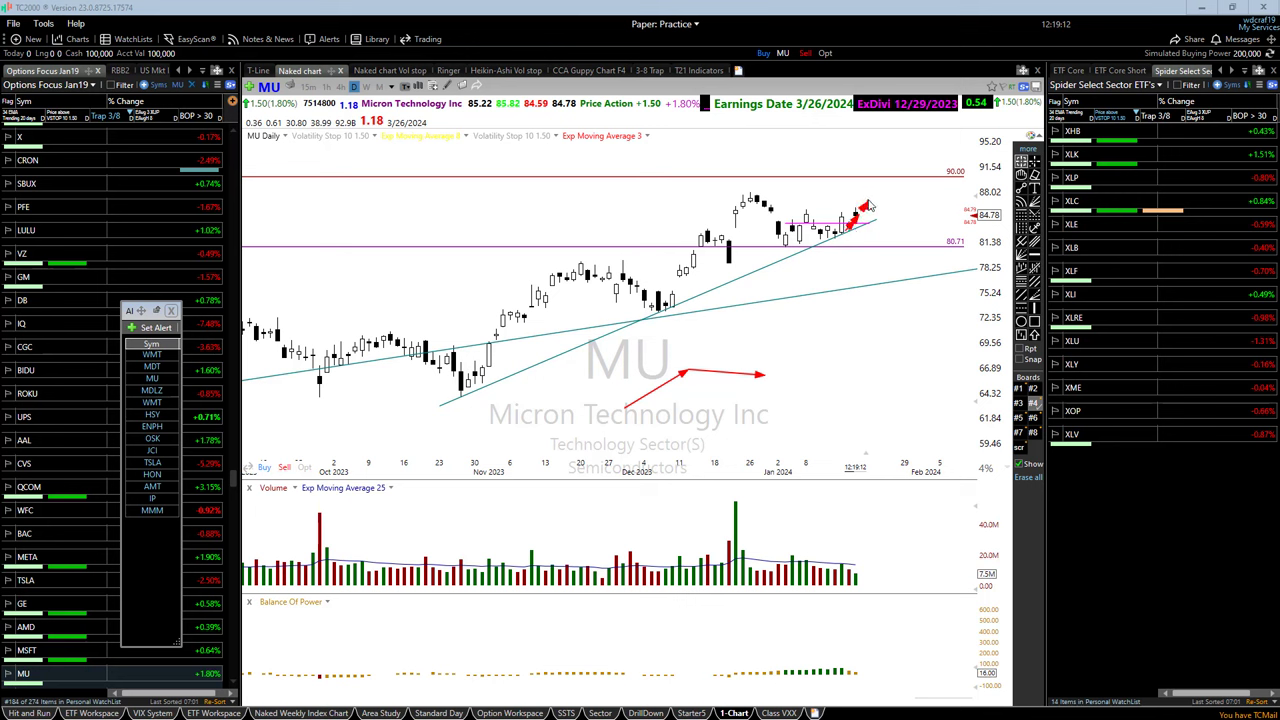
{"action": "left_click_drag", "start_coordinate": [830, 150], "coordinate": [862, 172]}
{"action": "left_click_drag", "start_coordinate": [860, 196], "coordinate": [906, 210]}
{"action": "left_click_drag", "start_coordinate": [886, 205], "coordinate": [916, 200]}
{"action": "mouse_move", "coordinate": [866, 162]}
{"action": "left_mouse_down"}
{"action": "mouse_move", "coordinate": [848, 185]}
{"action": "mouse_move", "coordinate": [926, 192]}
{"action": "mouse_move", "coordinate": [935, 181]}
{"action": "left_mouse_up"}
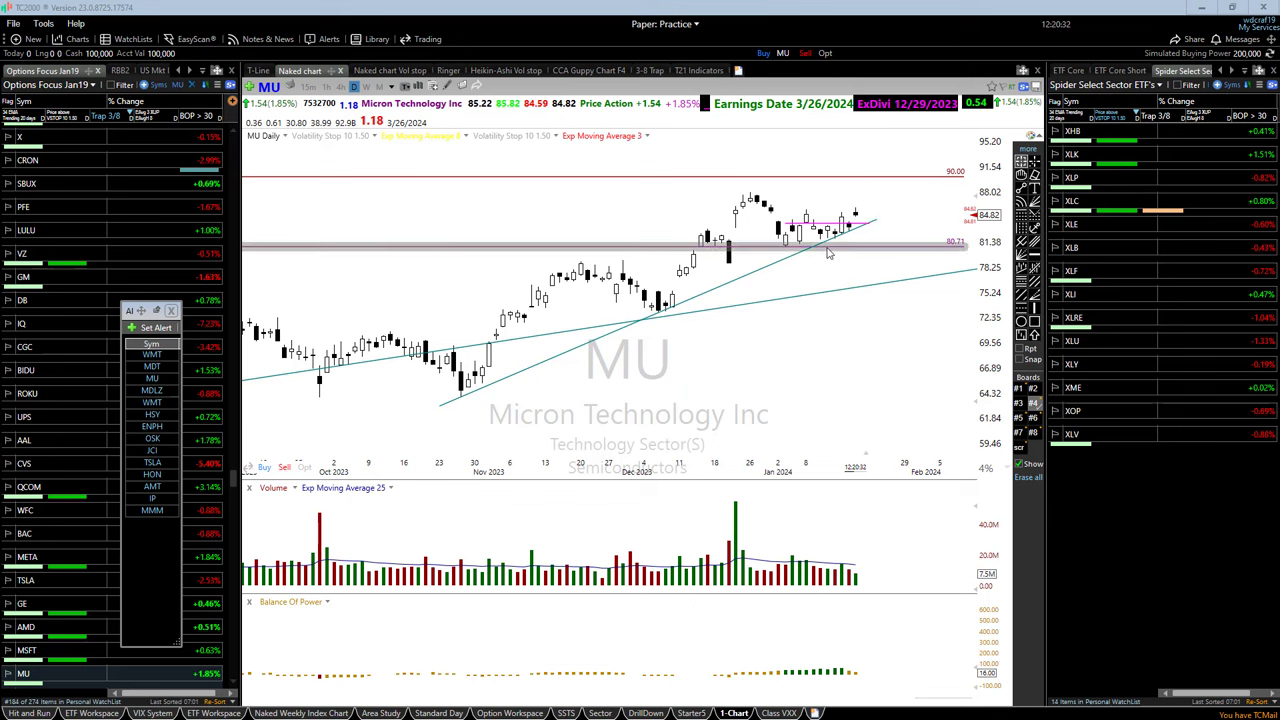
- Mark the space just past the latest MU bar and the zone above the 90.00 line with red arrows
{"action": "mouse_move", "coordinate": [828, 252]}
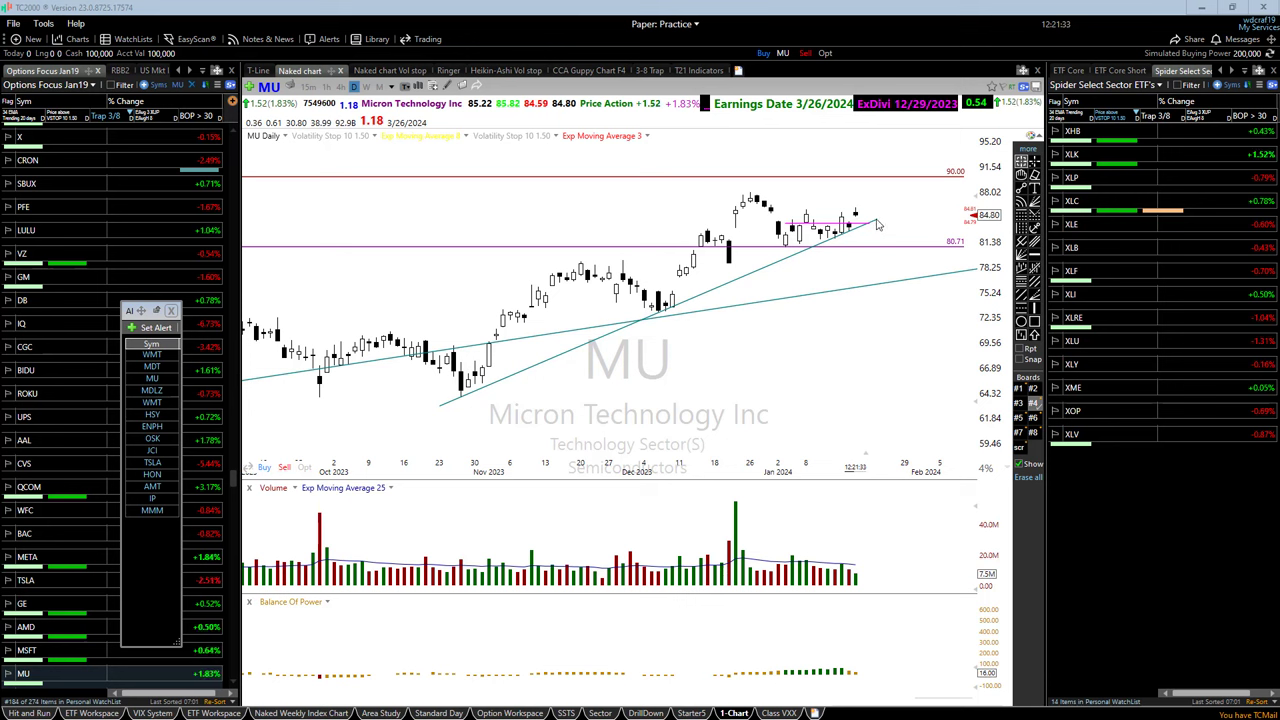
{"action": "mouse_move", "coordinate": [887, 216]}
{"action": "left_mouse_down"}
{"action": "mouse_move", "coordinate": [880, 234]}
{"action": "mouse_move", "coordinate": [900, 230]}
{"action": "mouse_move", "coordinate": [897, 216]}
{"action": "left_mouse_up"}
{"action": "left_click_drag", "start_coordinate": [736, 157], "coordinate": [940, 156]}
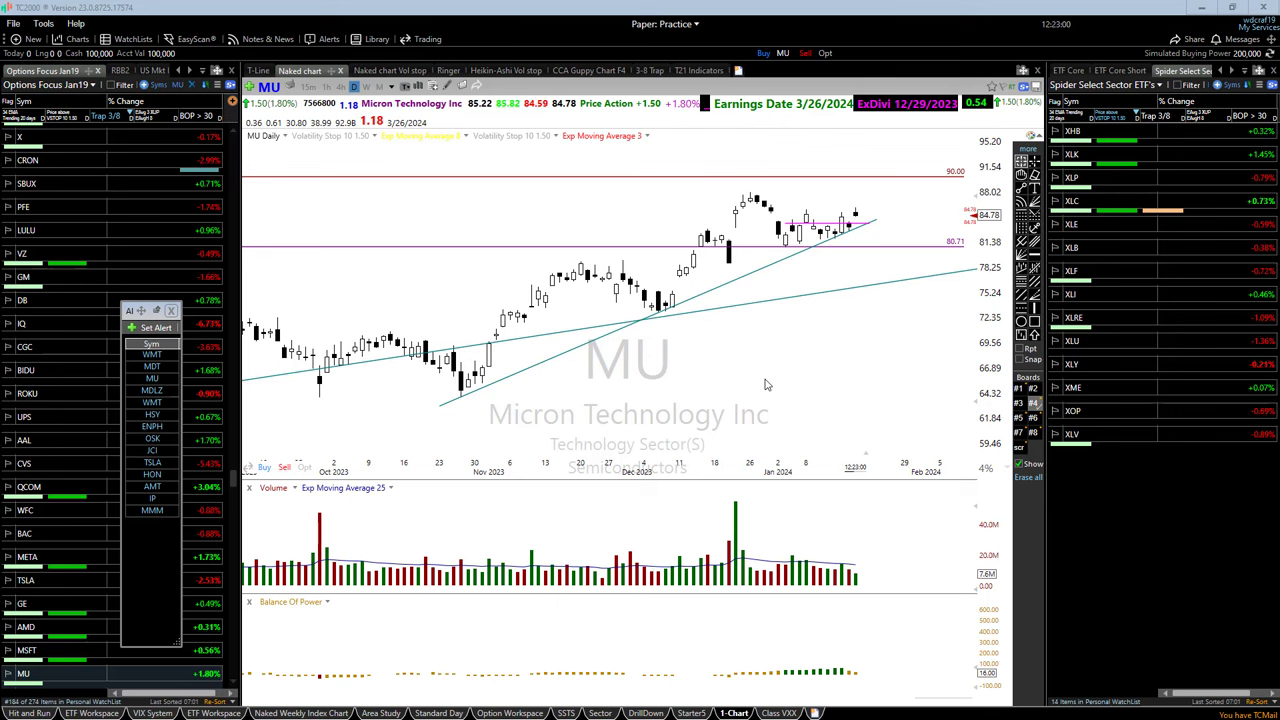
- Switch the chart to UNG and draw a near-horizontal red arrow at about 5.4 from late November past the latest bar
{"action": "scroll", "coordinate": [698, 383], "scroll_direction": "up", "scroll_amount": 1}
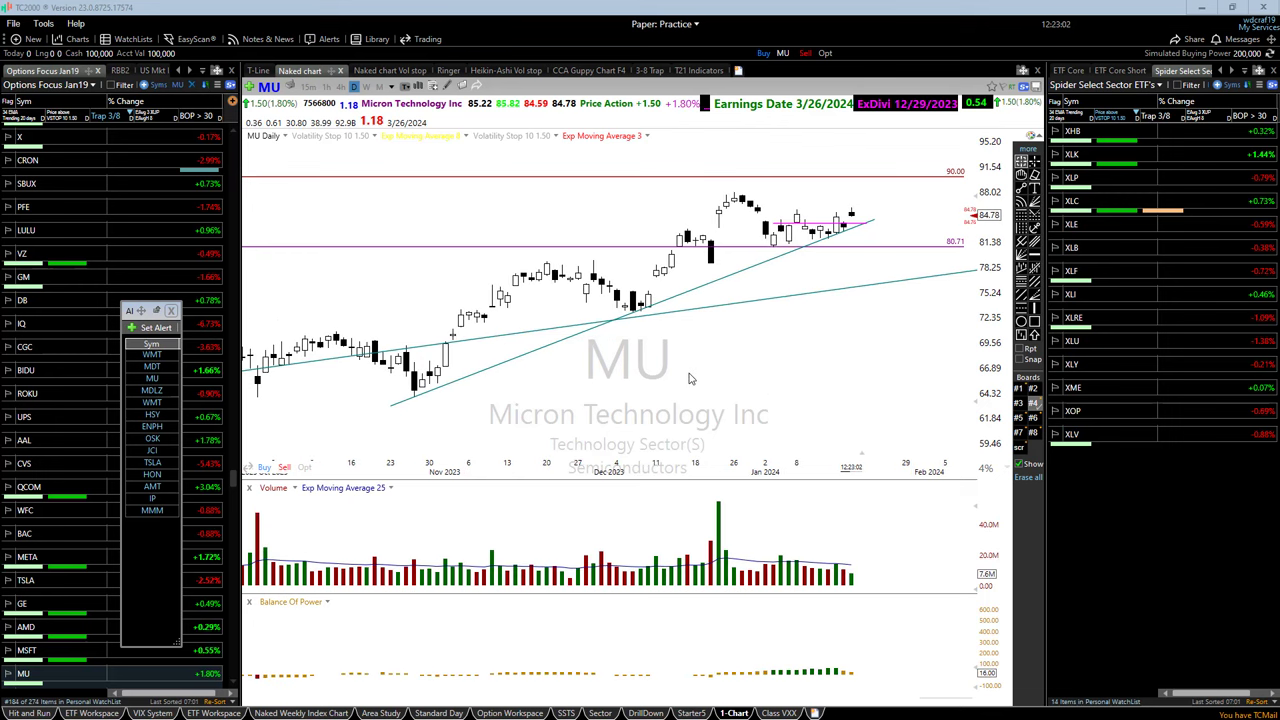
{"action": "type", "text": "U"}
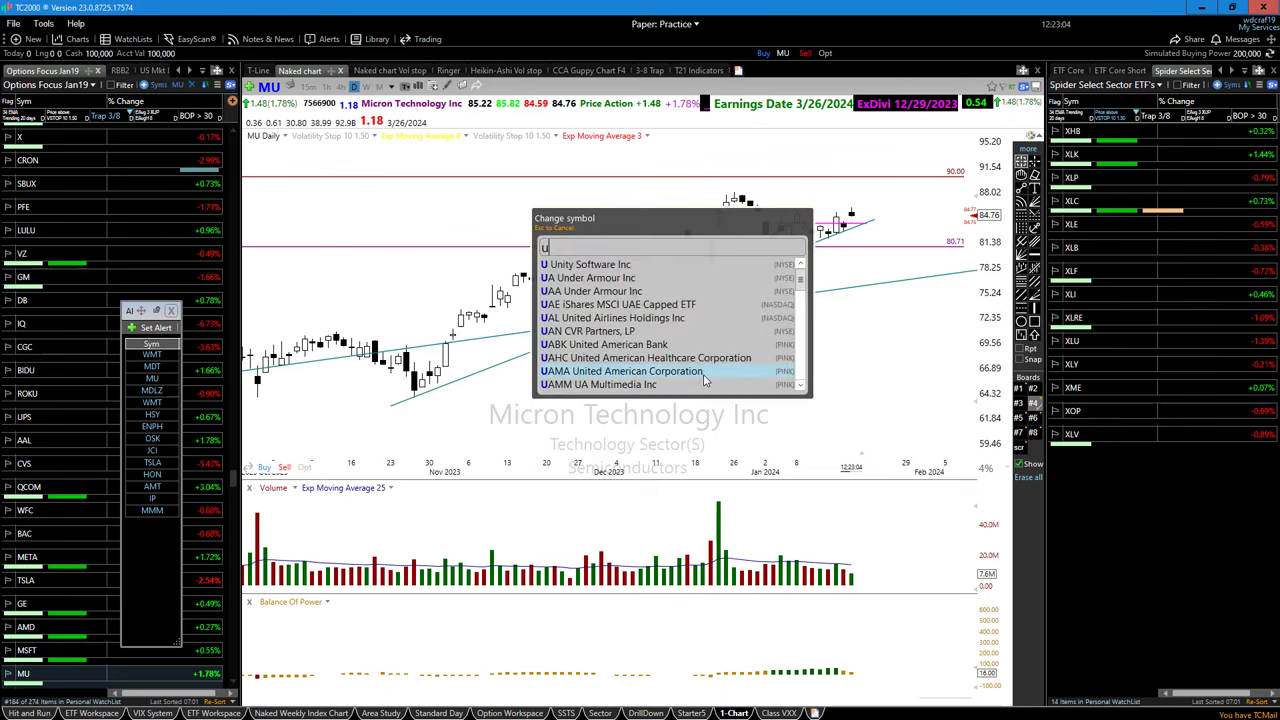
{"action": "type", "text": "NG"}
{"action": "key", "text": "Return"}
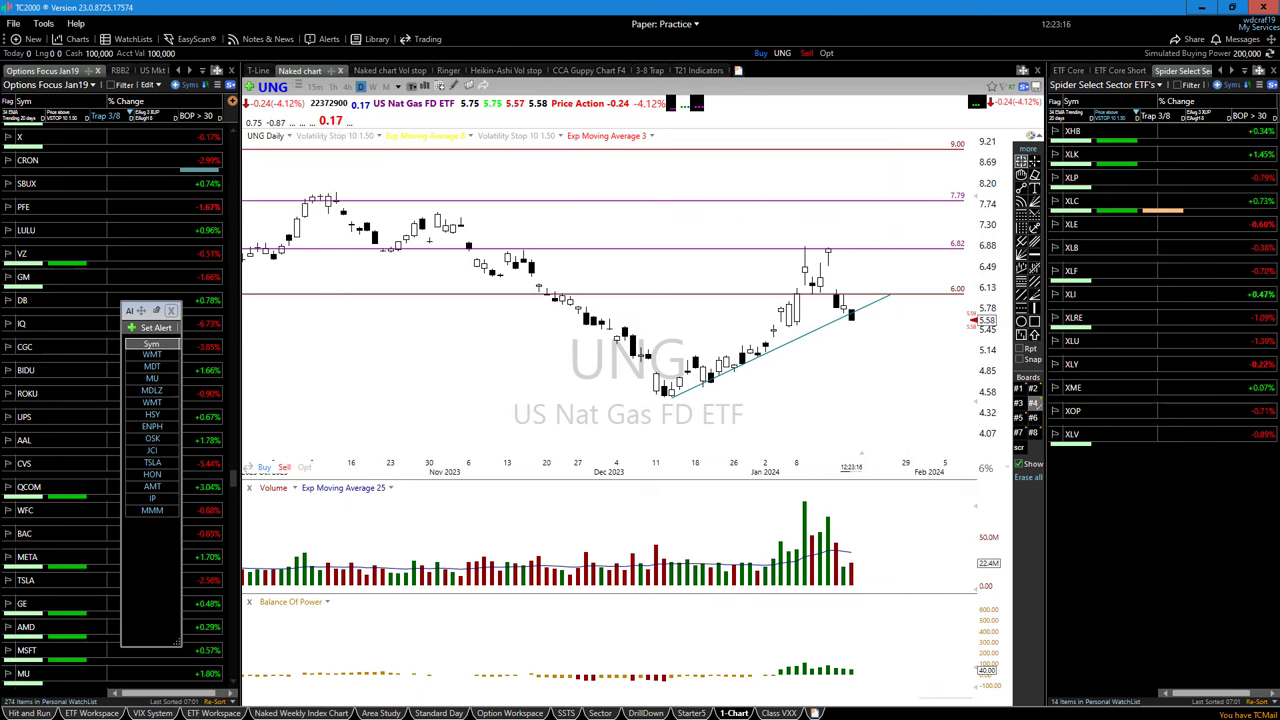
{"action": "left_click_drag", "start_coordinate": [580, 337], "coordinate": [957, 332]}
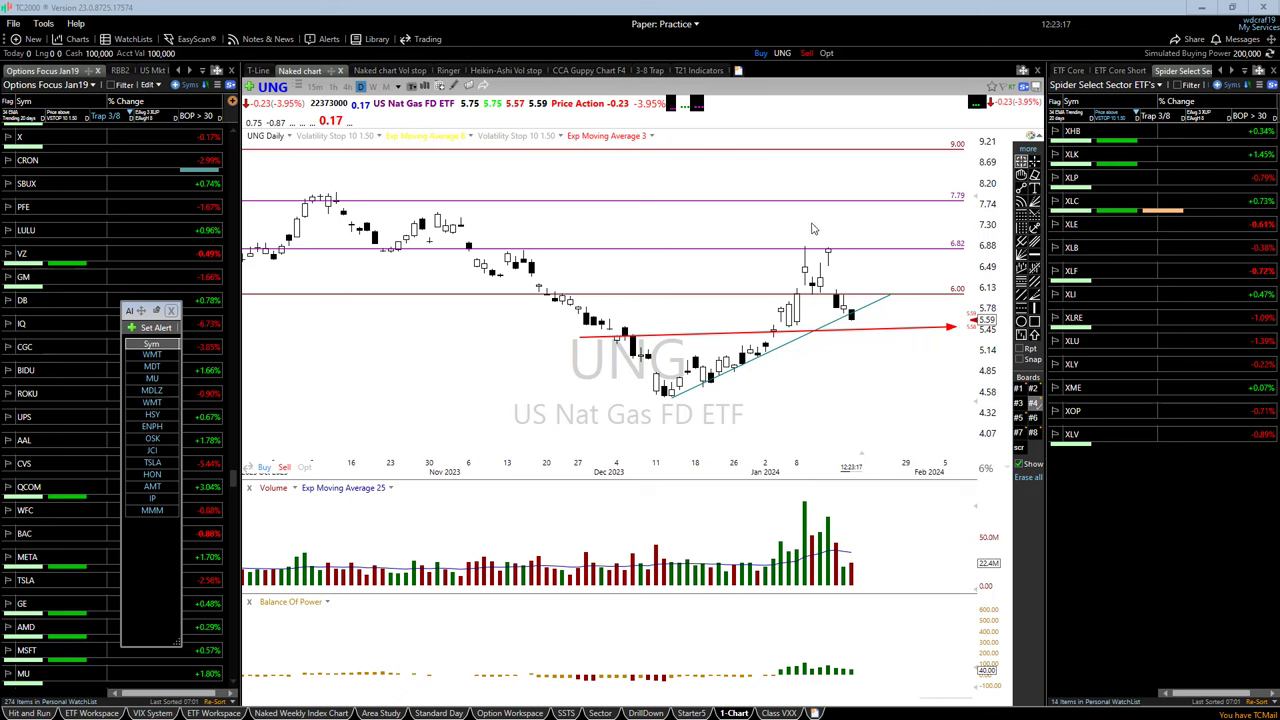
- Mark the area above UNG's January peak and draw red arrows from the latest bar up past the 6.00 line and across the space below
{"action": "left_click", "coordinate": [802, 186]}
{"action": "left_click", "coordinate": [816, 203]}
{"action": "left_click_drag", "start_coordinate": [840, 381], "coordinate": [905, 381]}
{"action": "left_click_drag", "start_coordinate": [858, 320], "coordinate": [894, 277]}
{"action": "left_click_drag", "start_coordinate": [919, 395], "coordinate": [826, 401]}
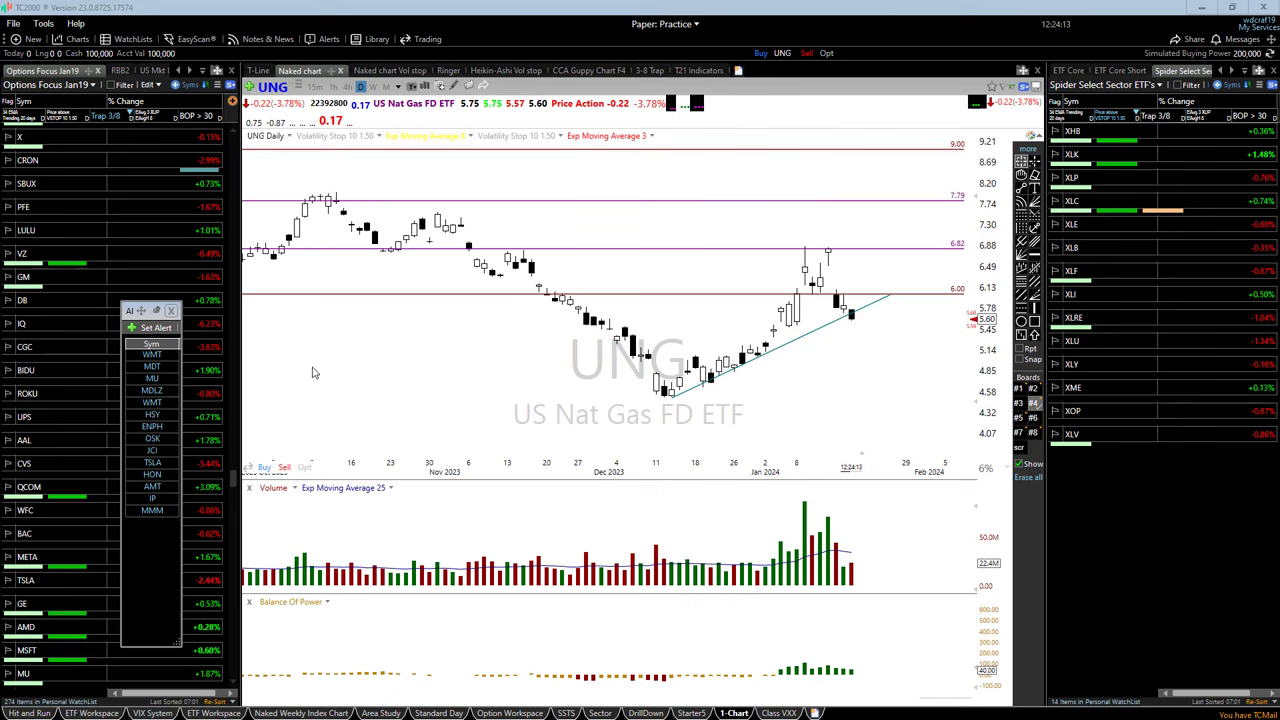
- Show drawing board #7 on the UNG chart and reload the UNG symbol
{"action": "scroll", "coordinate": [470, 394], "scroll_direction": "up", "scroll_amount": 2}
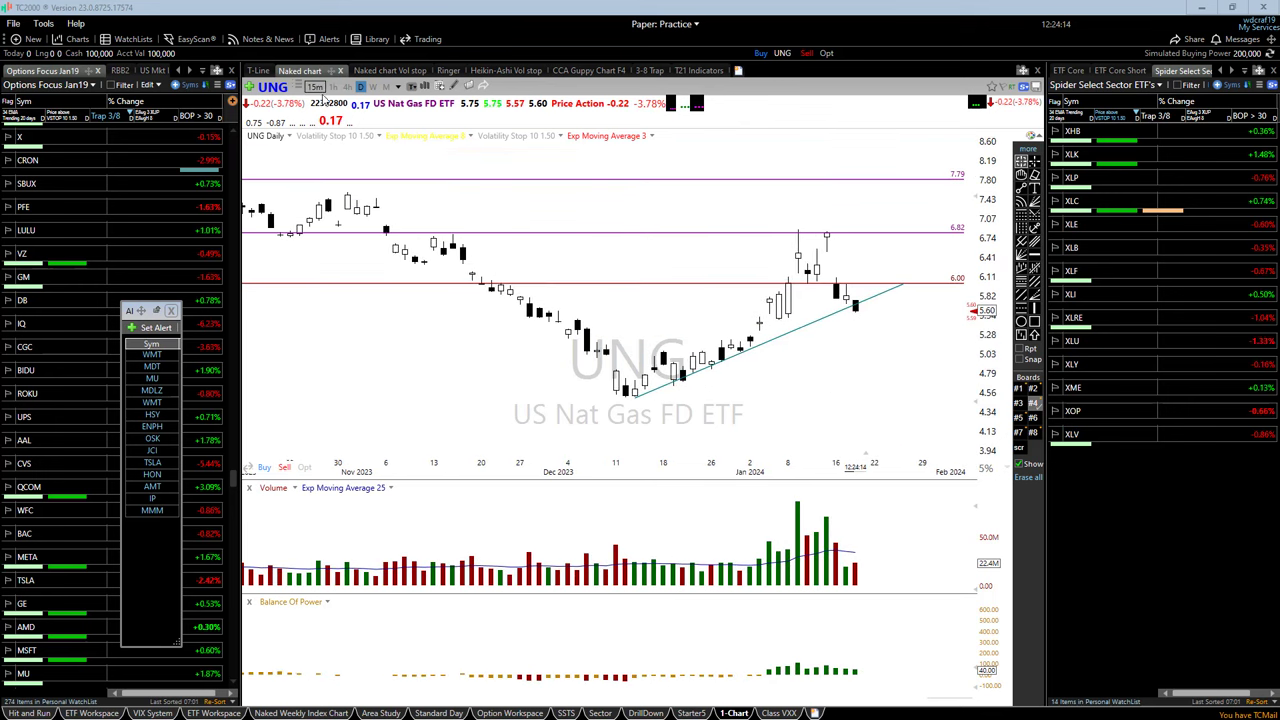
{"action": "scroll", "coordinate": [399, 372], "scroll_direction": "down", "scroll_amount": 2}
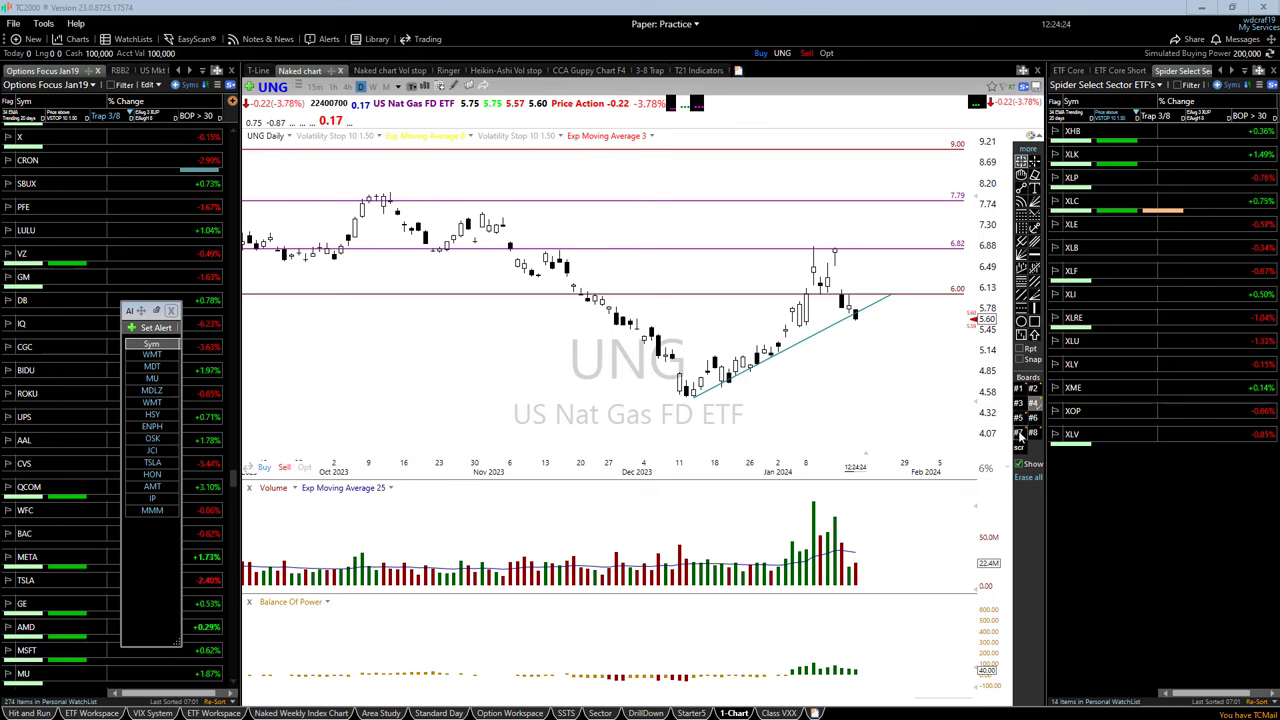
{"action": "left_click", "coordinate": [1020, 435]}
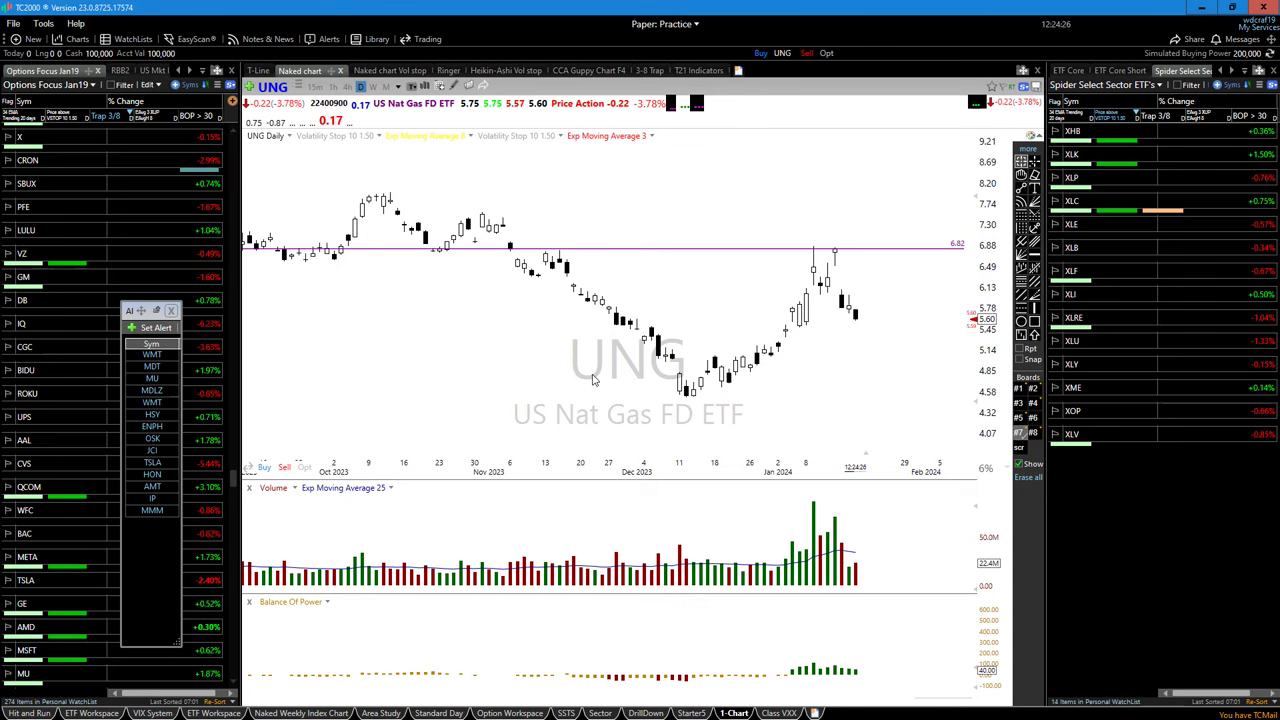
{"action": "type", "text": "ung"}
{"action": "key", "text": "Return"}
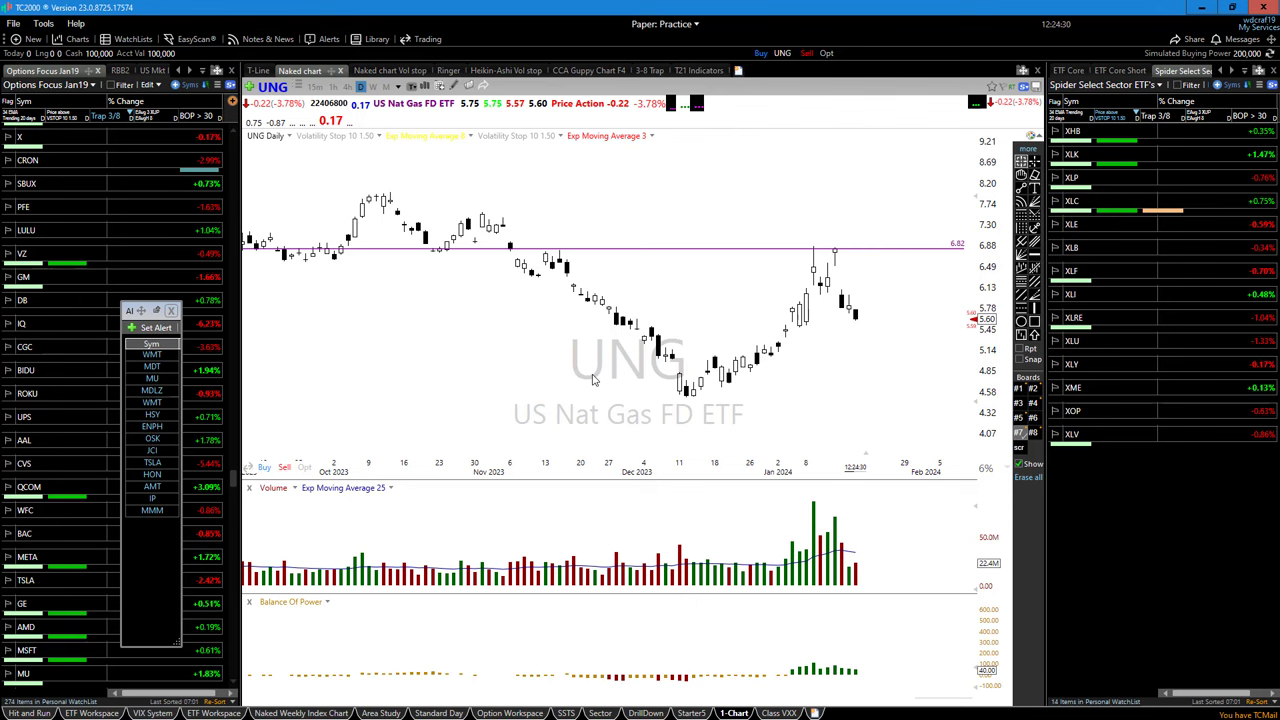
- Switch the chart to UAA, move its history back to end in December 2022, and set the timeframe to 2-day bars
{"action": "type", "text": "uaa"}
{"action": "key", "text": "Return"}
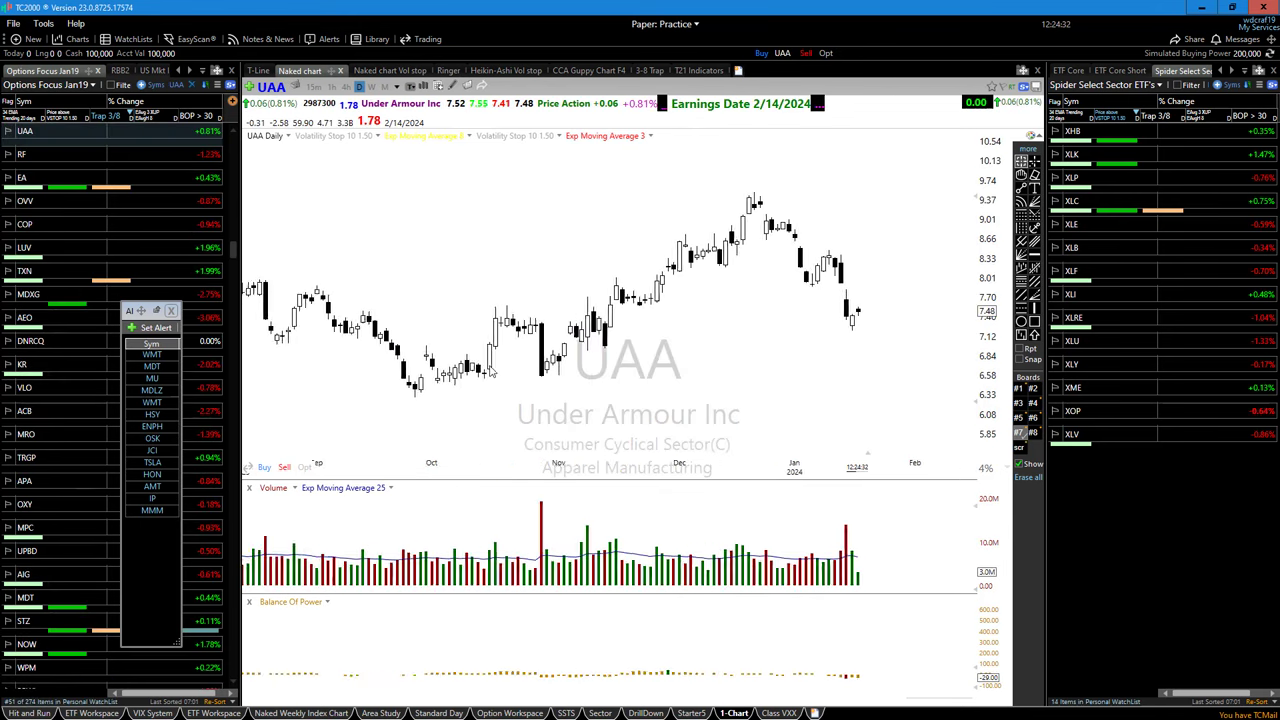
{"action": "scroll", "coordinate": [490, 370], "scroll_direction": "down", "scroll_amount": 5}
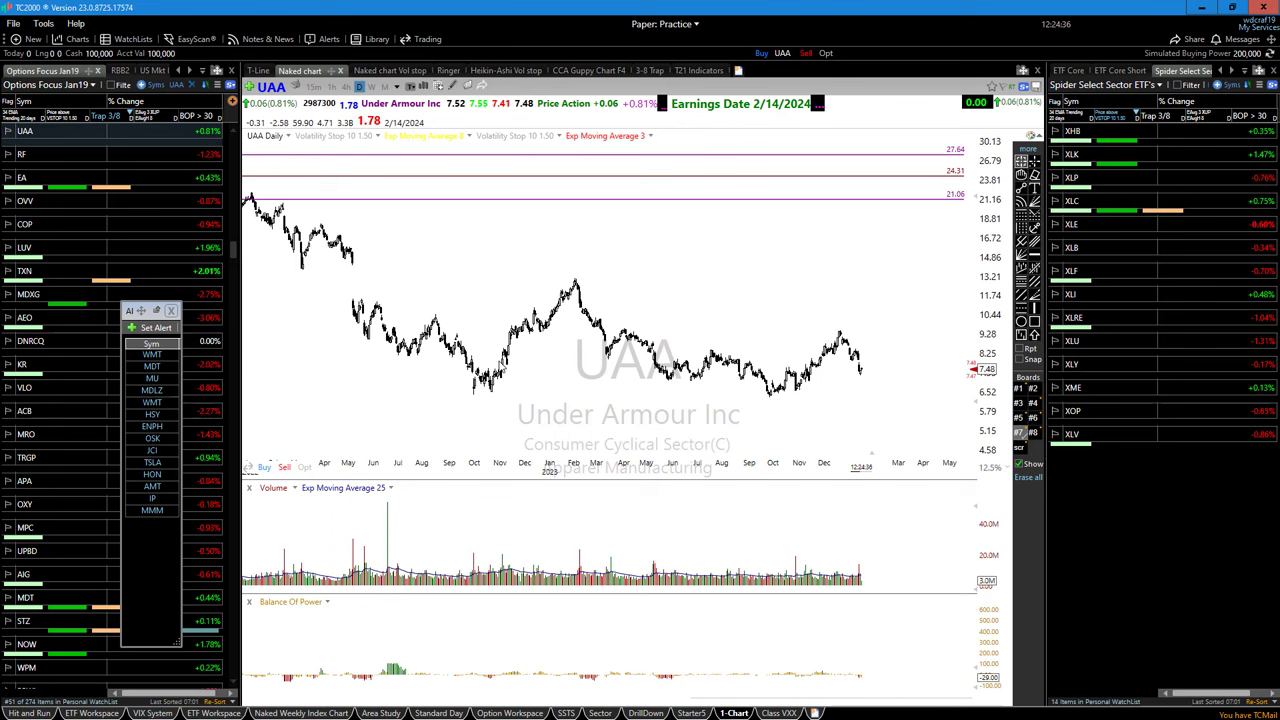
{"action": "scroll", "coordinate": [494, 366], "scroll_direction": "down", "scroll_amount": 3}
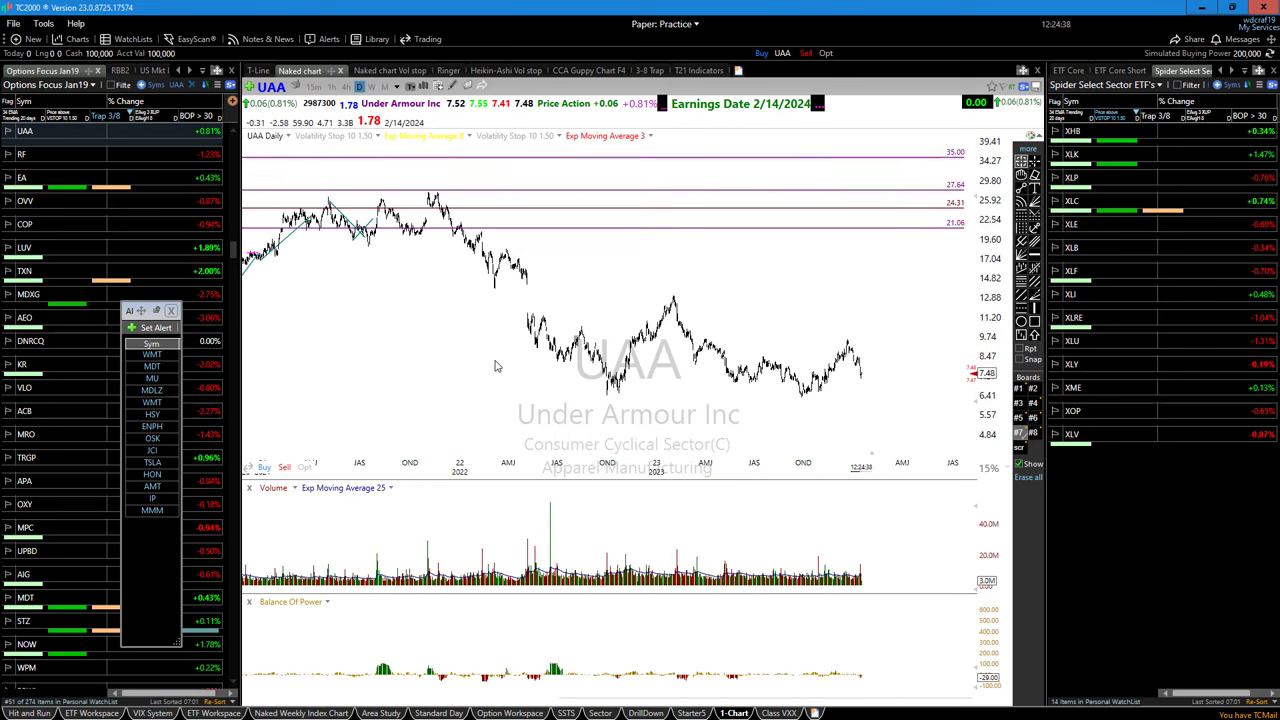
{"action": "scroll", "coordinate": [494, 366], "scroll_direction": "down", "scroll_amount": 4}
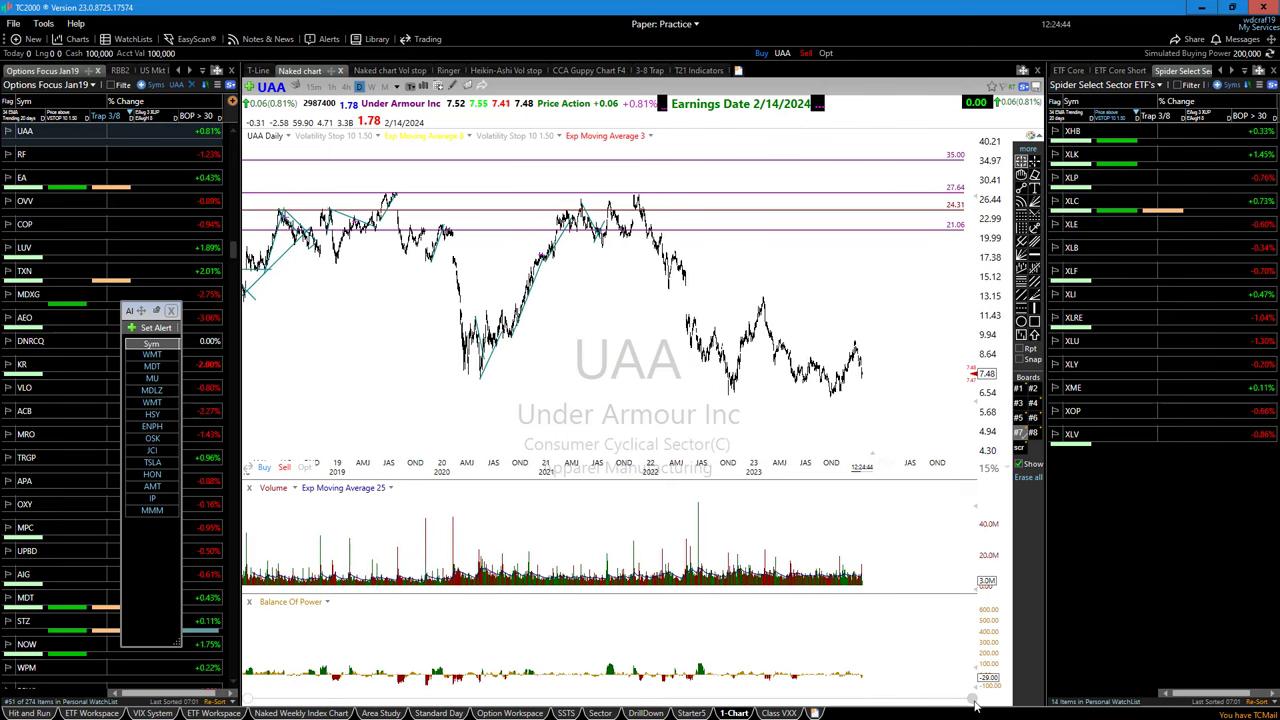
{"action": "left_click_drag", "start_coordinate": [975, 698], "coordinate": [781, 697]}
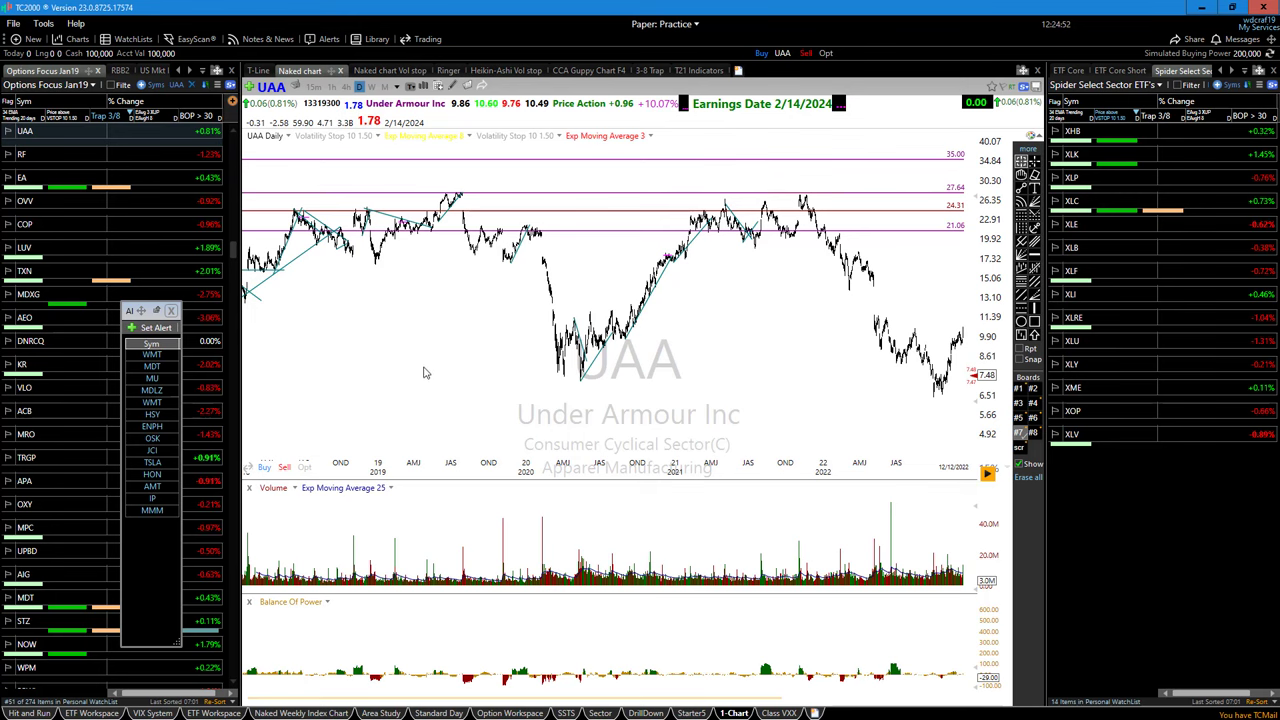
{"action": "key", "text": "2"}
{"action": "key", "text": "d"}
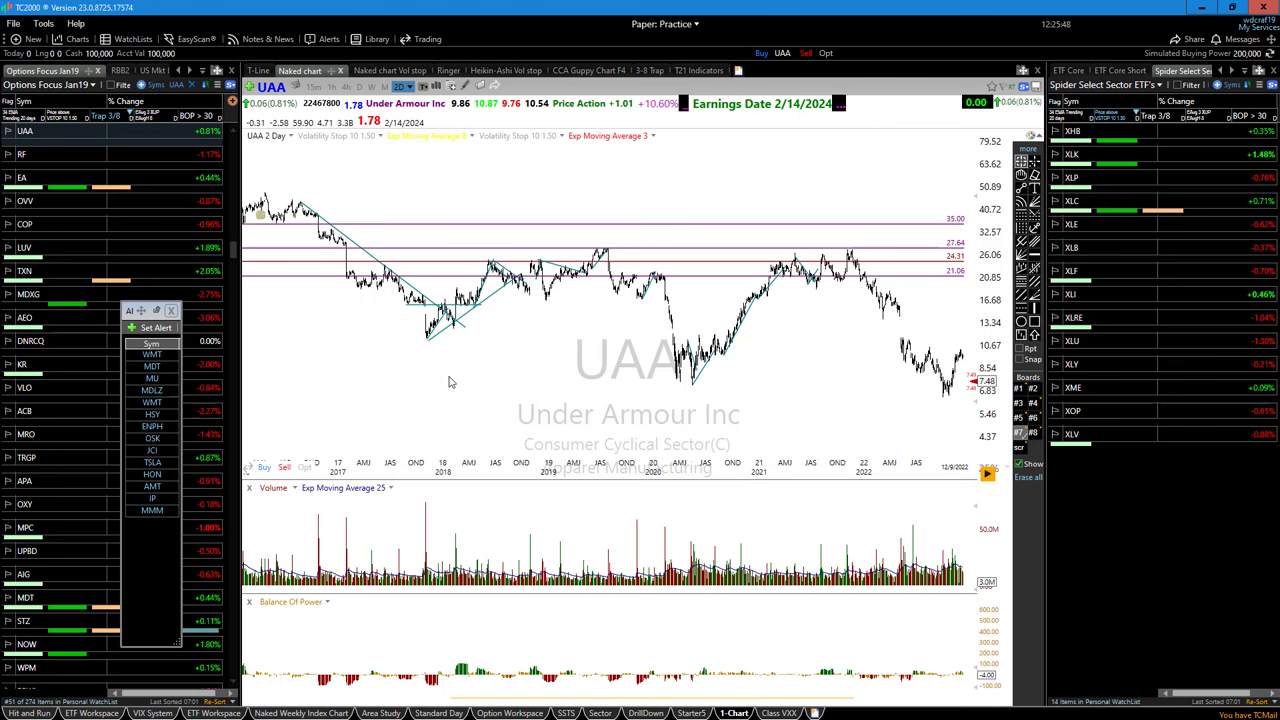
- Examine UAA's 2017–2019 price action against its trendlines and the 21.06, 24.31 and 27.64 lines, and return to the current data
{"action": "scroll", "coordinate": [466, 374], "scroll_direction": "up", "scroll_amount": 1}
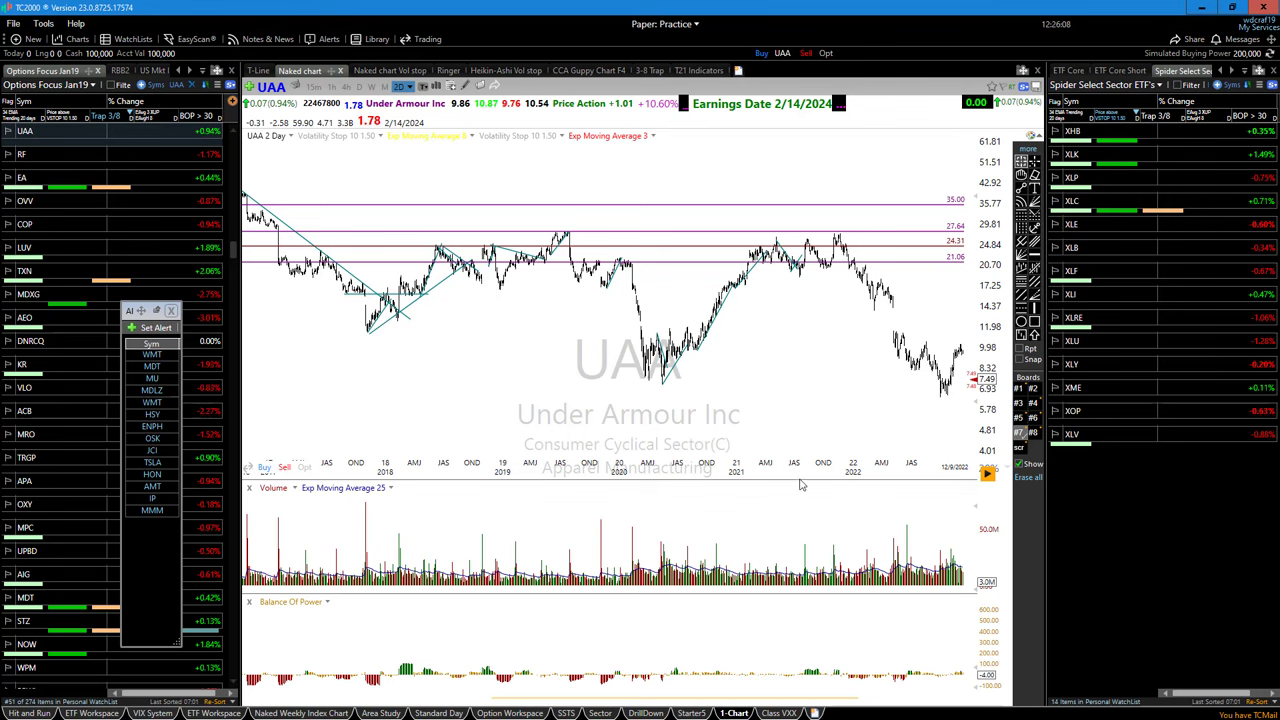
{"action": "left_click_drag", "start_coordinate": [860, 700], "coordinate": [686, 699]}
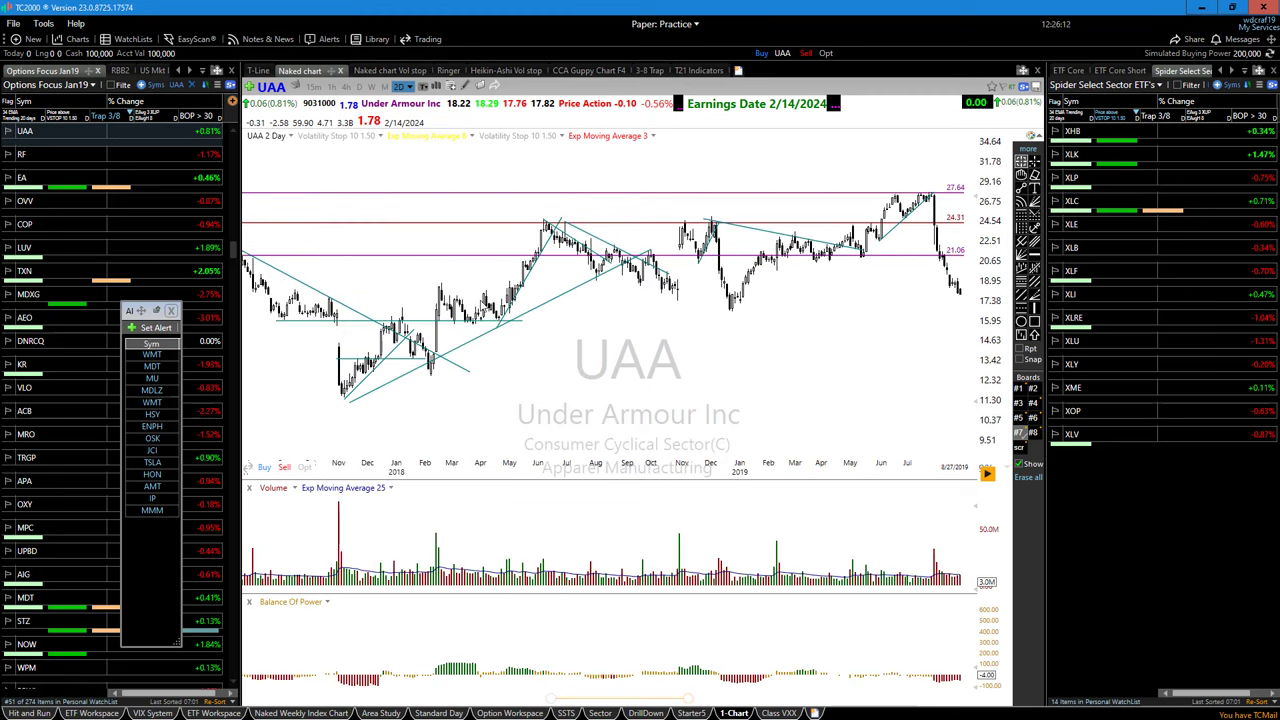
{"action": "mouse_move", "coordinate": [510, 313]}
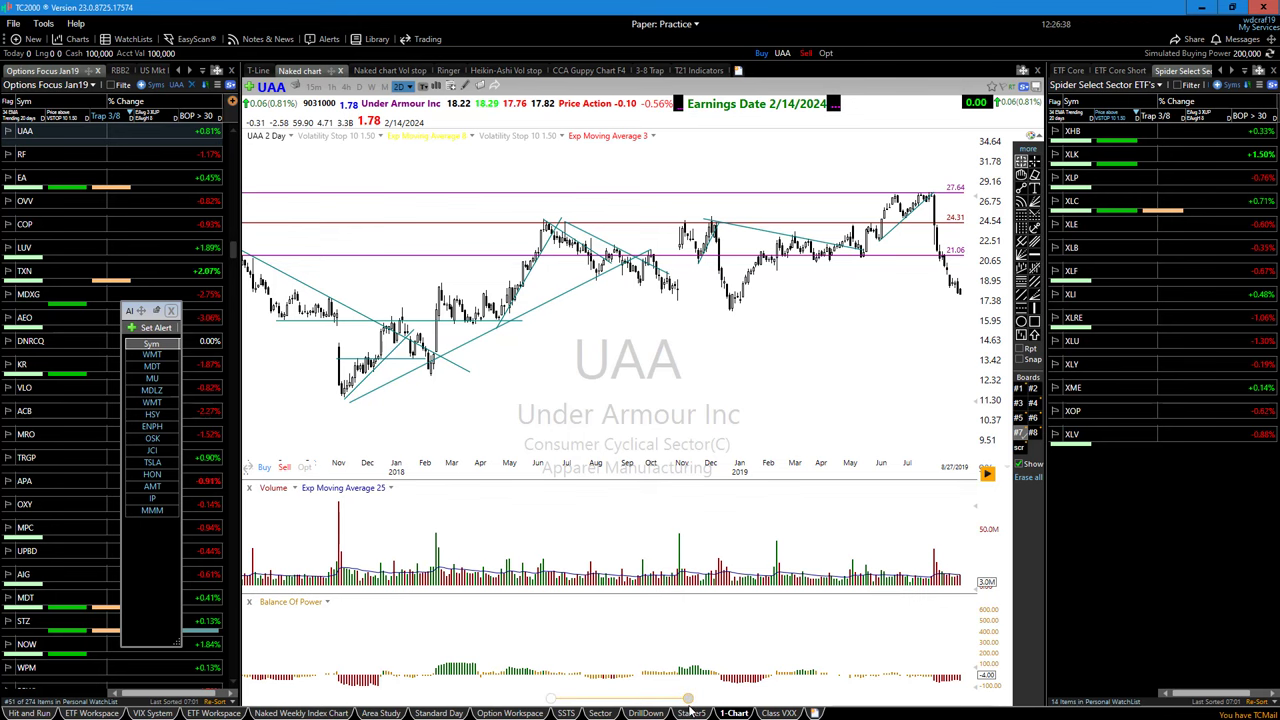
{"action": "scroll", "coordinate": [537, 383], "scroll_direction": "down", "scroll_amount": 5}
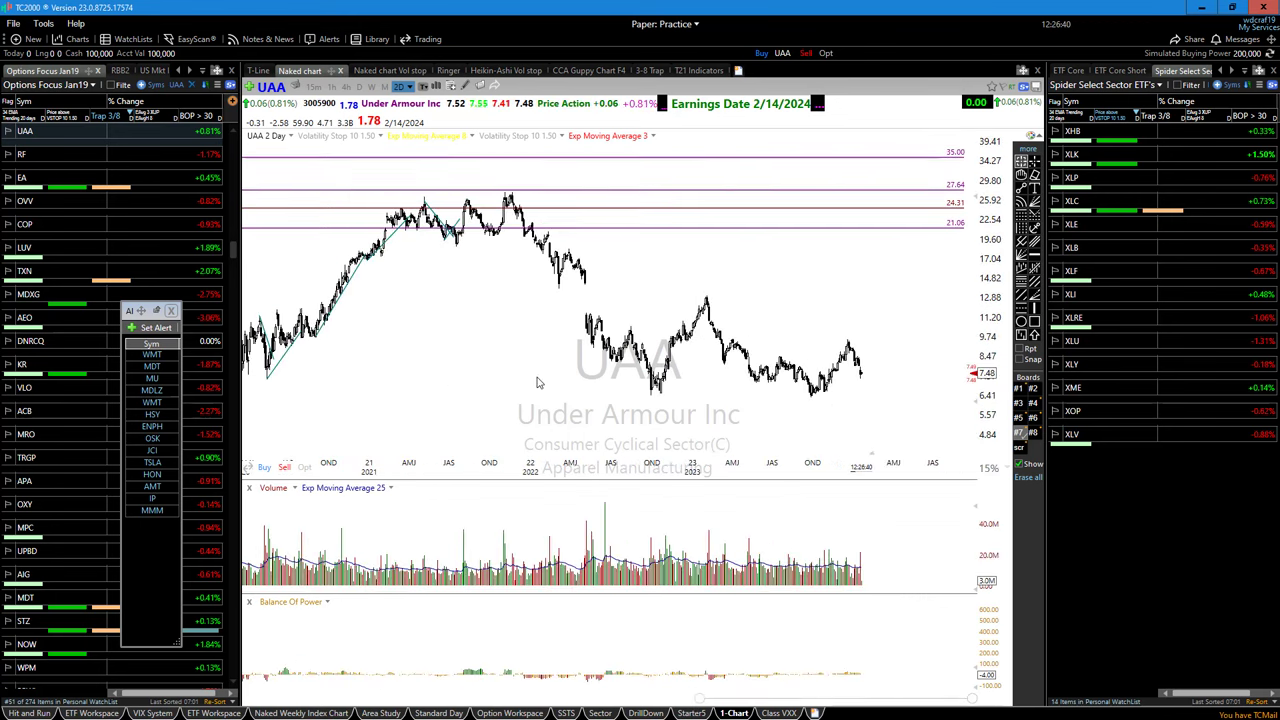
{"action": "scroll", "coordinate": [520, 388], "scroll_direction": "up", "scroll_amount": 3}
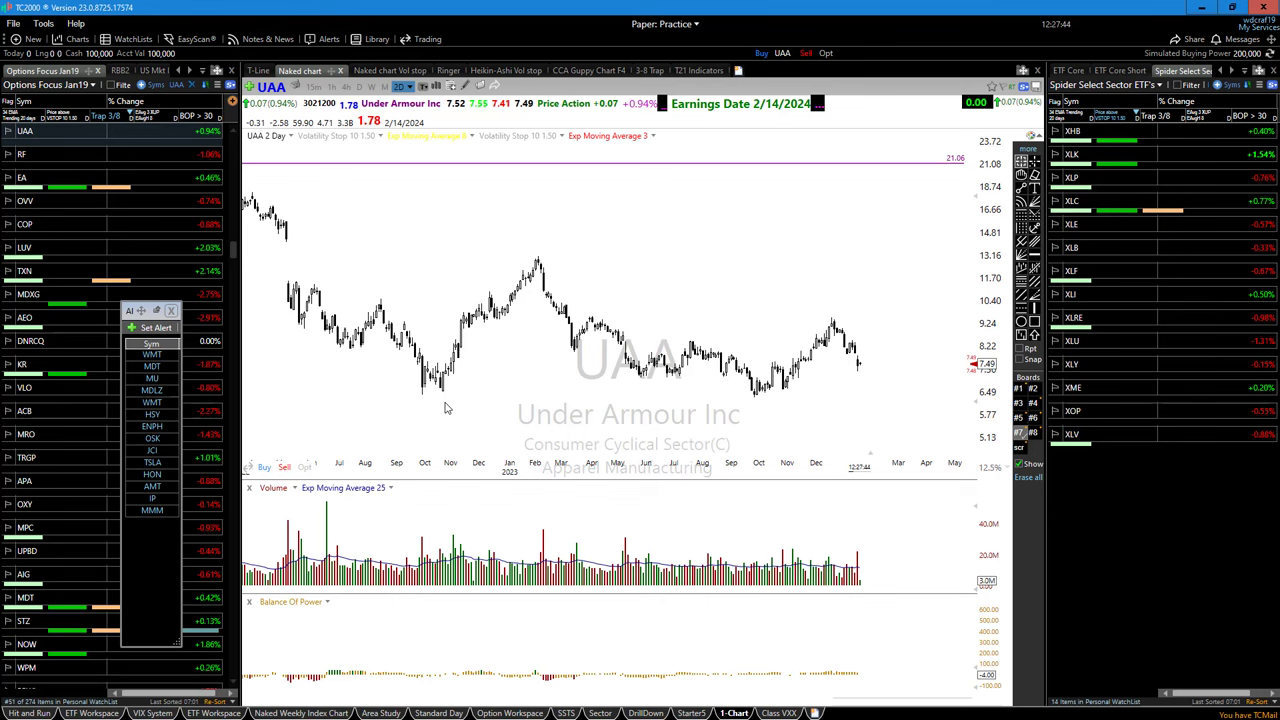
- Switch the chart to IP with weekly bars and draw a red arrow down along the highs from mid-2021 past the latest bar
{"action": "type", "text": "IP"}
{"action": "key", "text": "Return"}
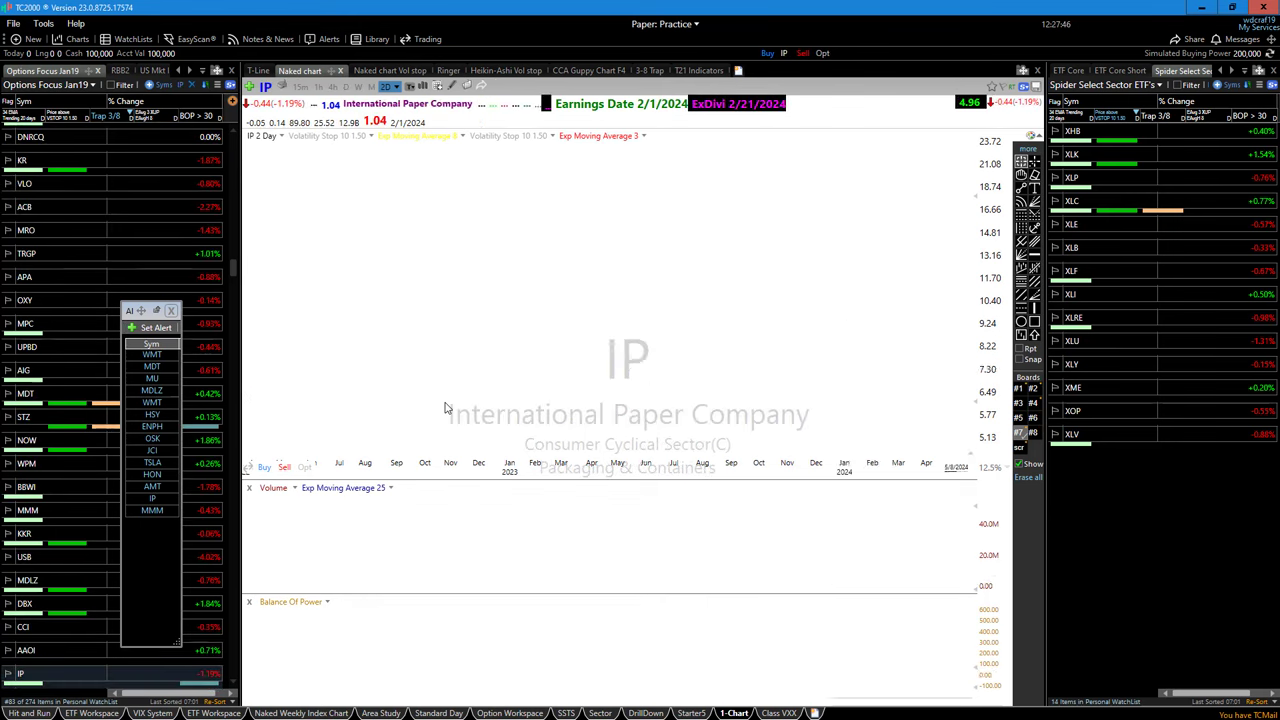
{"action": "scroll", "coordinate": [580, 344], "scroll_direction": "down", "scroll_amount": 3}
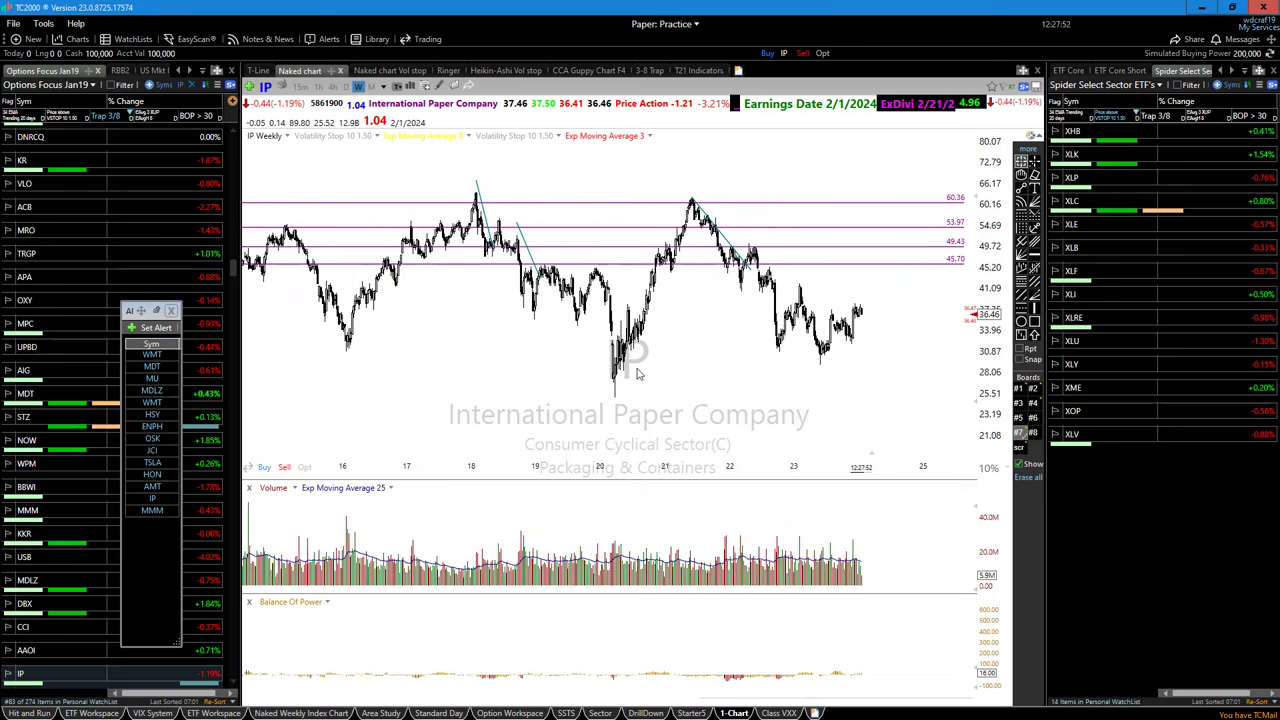
{"action": "scroll", "coordinate": [637, 374], "scroll_direction": "up", "scroll_amount": 2}
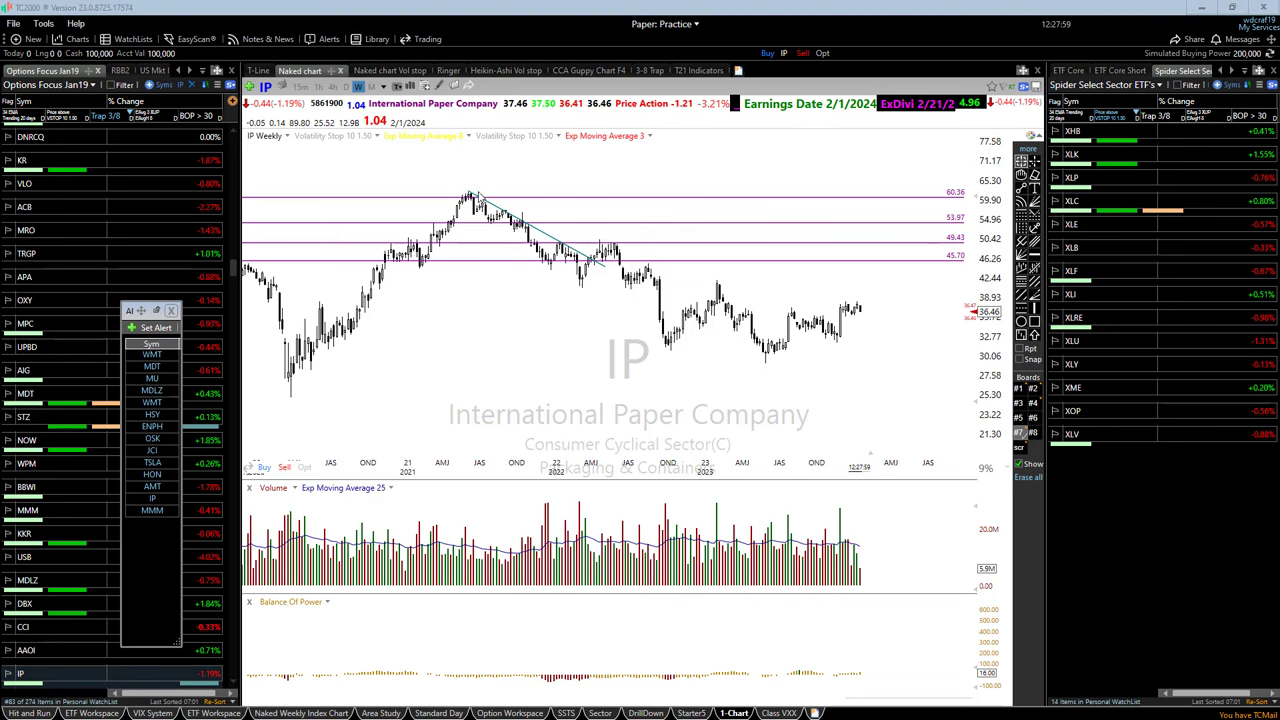
{"action": "mouse_move", "coordinate": [474, 194]}
{"action": "left_mouse_down"}
{"action": "mouse_move", "coordinate": [855, 312]}
{"action": "mouse_move", "coordinate": [906, 346]}
{"action": "left_mouse_up"}
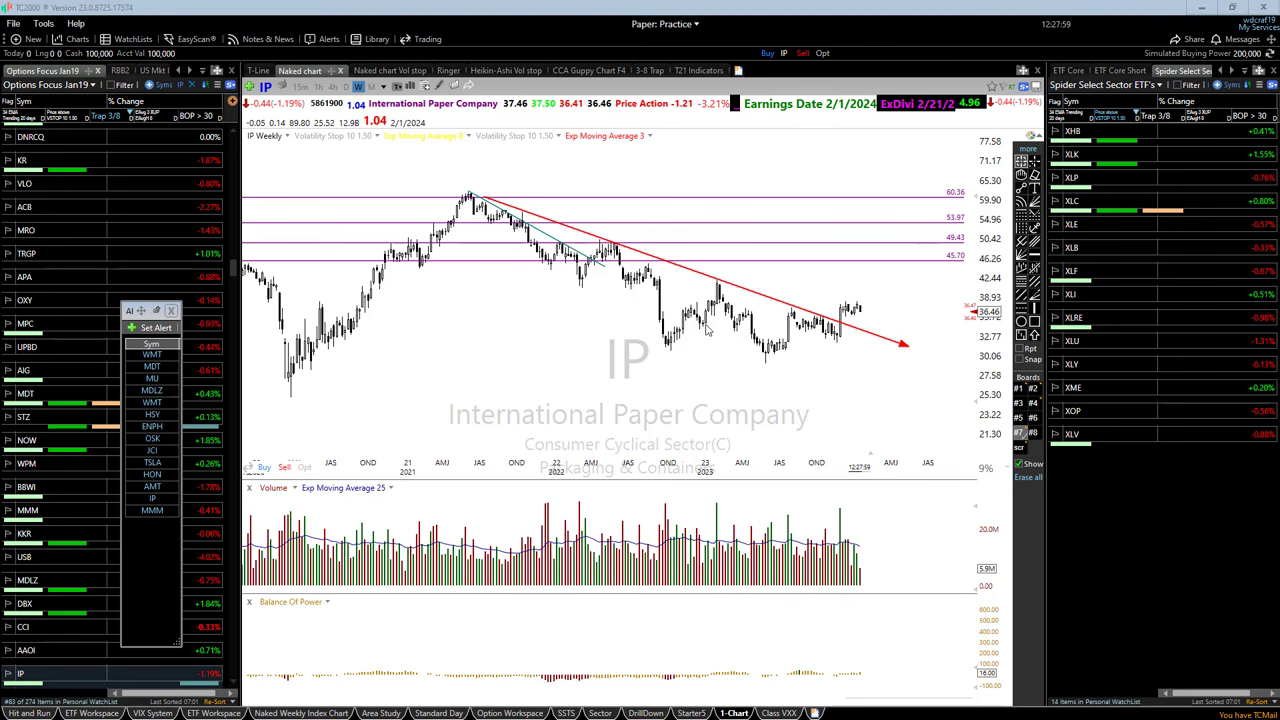
- Draw a nearly horizontal red arrow through IP's price action from late 2022 past the latest bar, and remove both red arrows
{"action": "left_click_drag", "start_coordinate": [677, 318], "coordinate": [944, 321]}
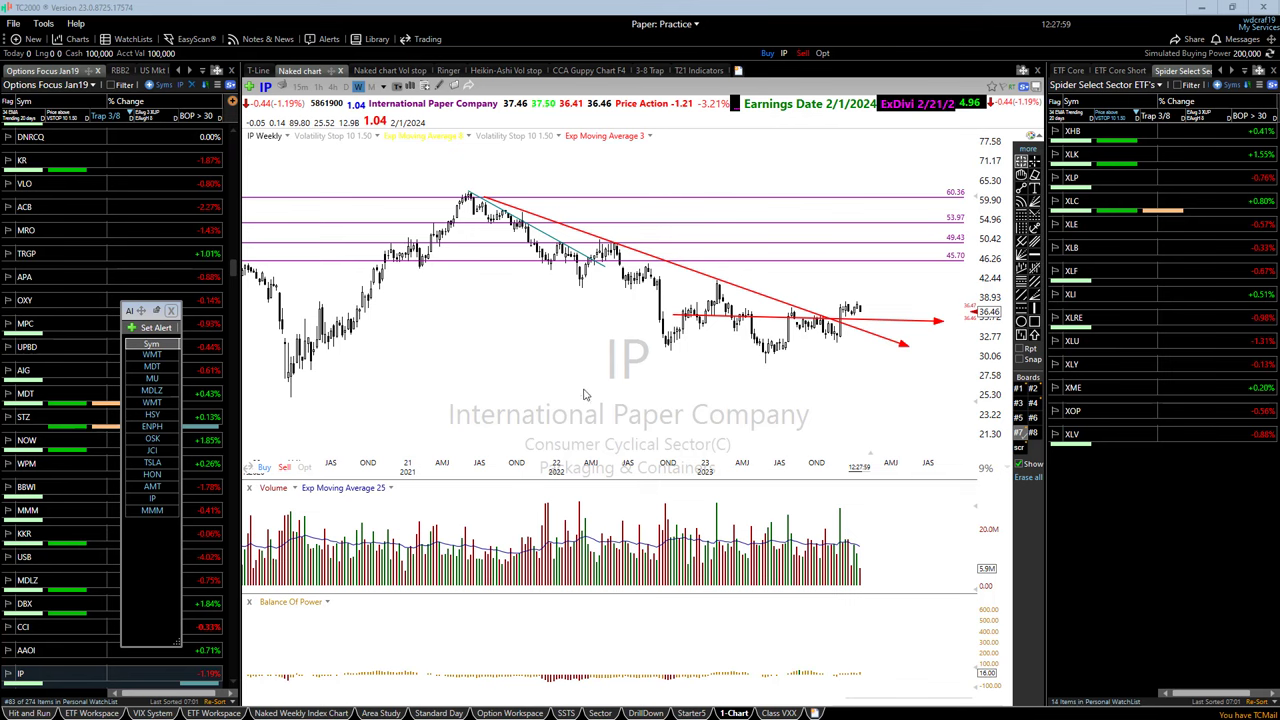
{"action": "key", "text": "ctrl+z"}
{"action": "key", "text": "ctrl+z"}
- Review IP on the T-Line chart in daily and weekly bars, and return to the Naked chart
{"action": "left_click", "coordinate": [259, 70]}
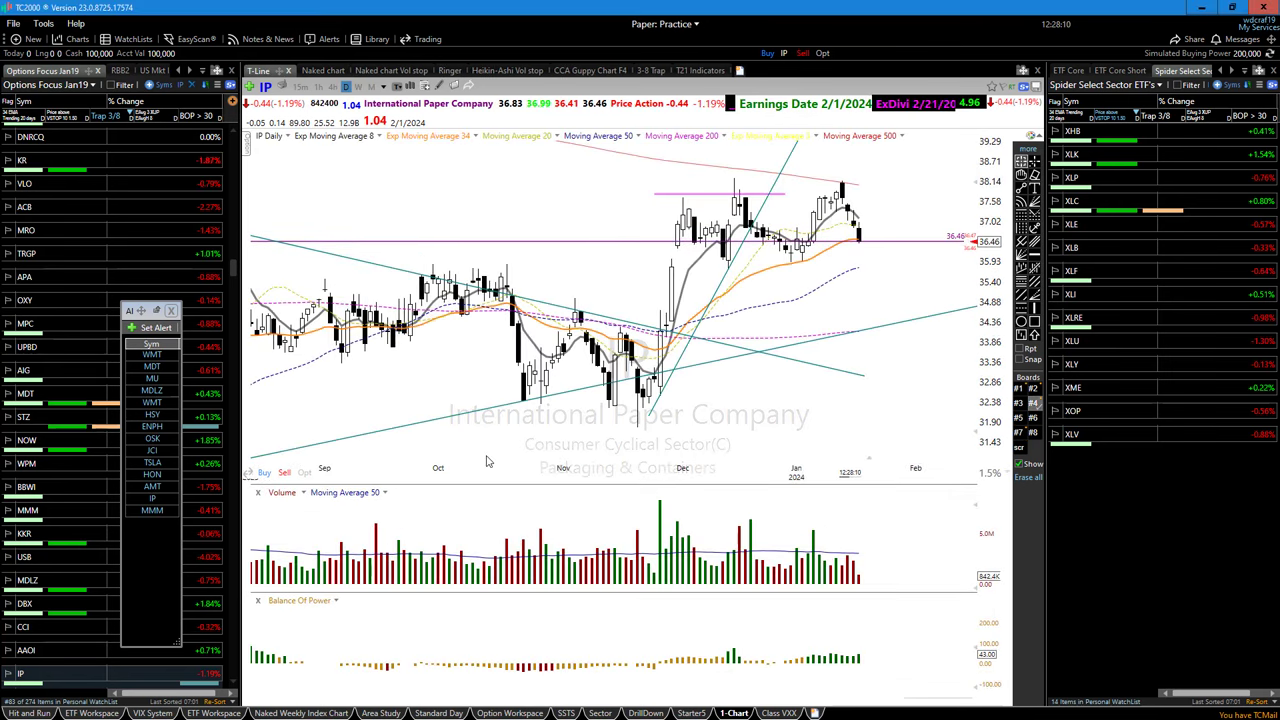
{"action": "key", "text": "w"}
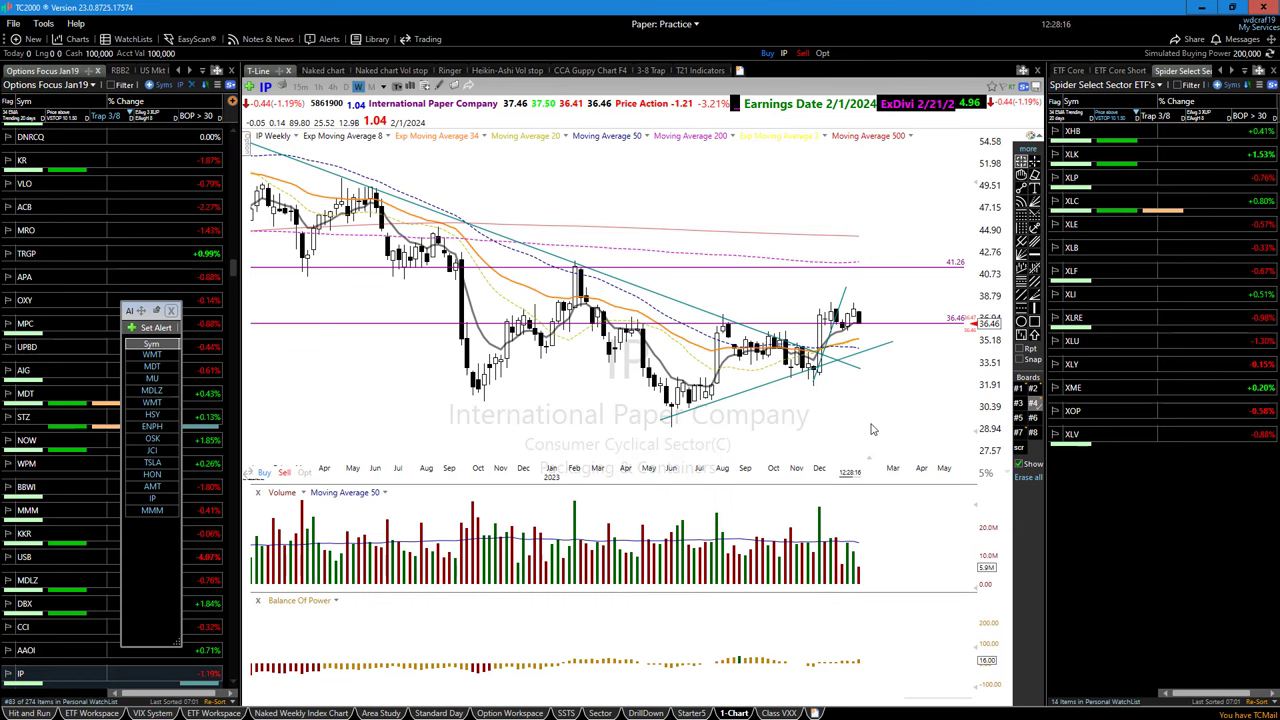
{"action": "key", "text": "d"}
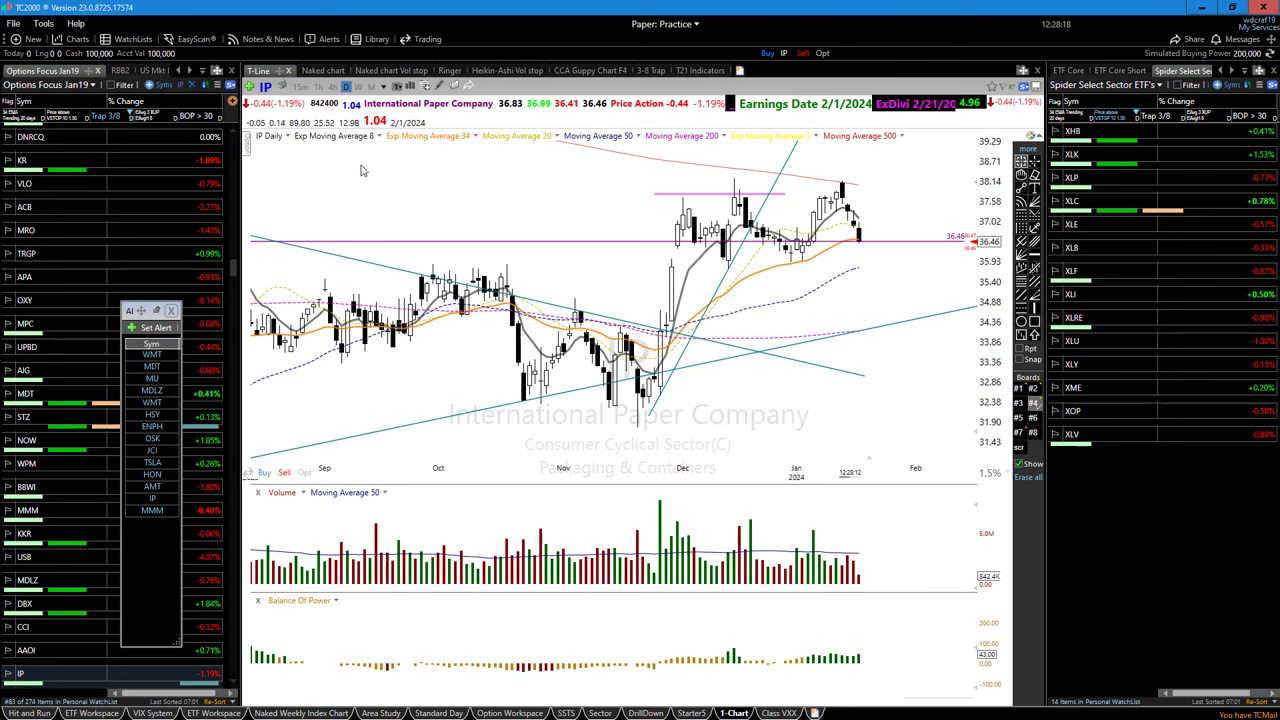
{"action": "left_click", "coordinate": [303, 71]}
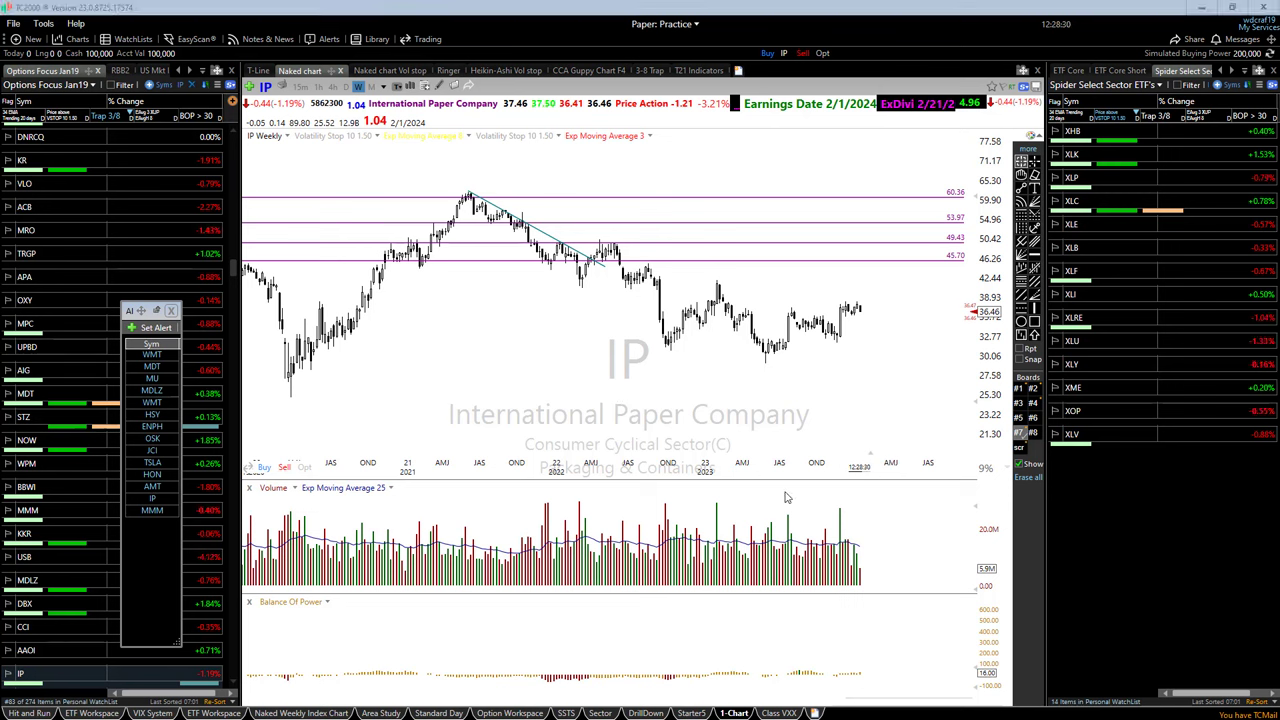
- Draw red arrows on IP along the rising 2023 lows and horizontally across the mid-2023 high, and clear them
{"action": "left_click", "coordinate": [768, 358]}
{"action": "left_click_drag", "start_coordinate": [768, 358], "coordinate": [908, 320]}
{"action": "left_click_drag", "start_coordinate": [790, 318], "coordinate": [921, 318]}
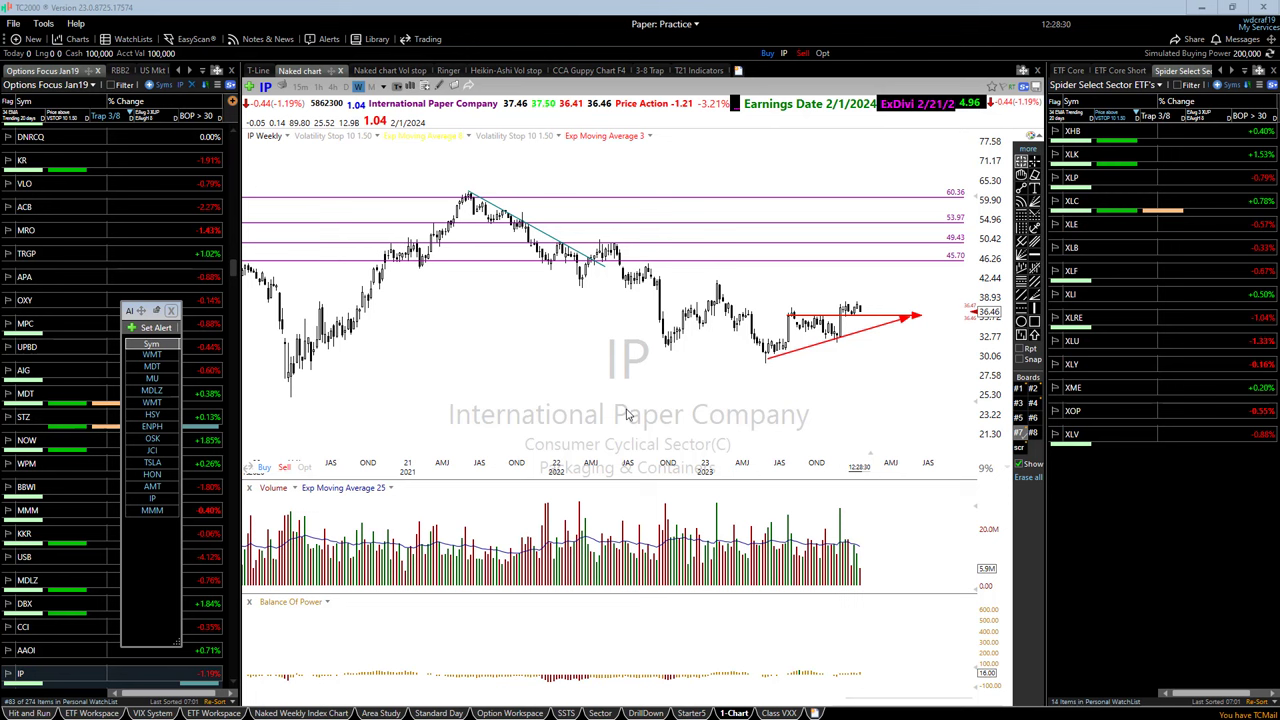
{"action": "left_click", "coordinate": [562, 384]}
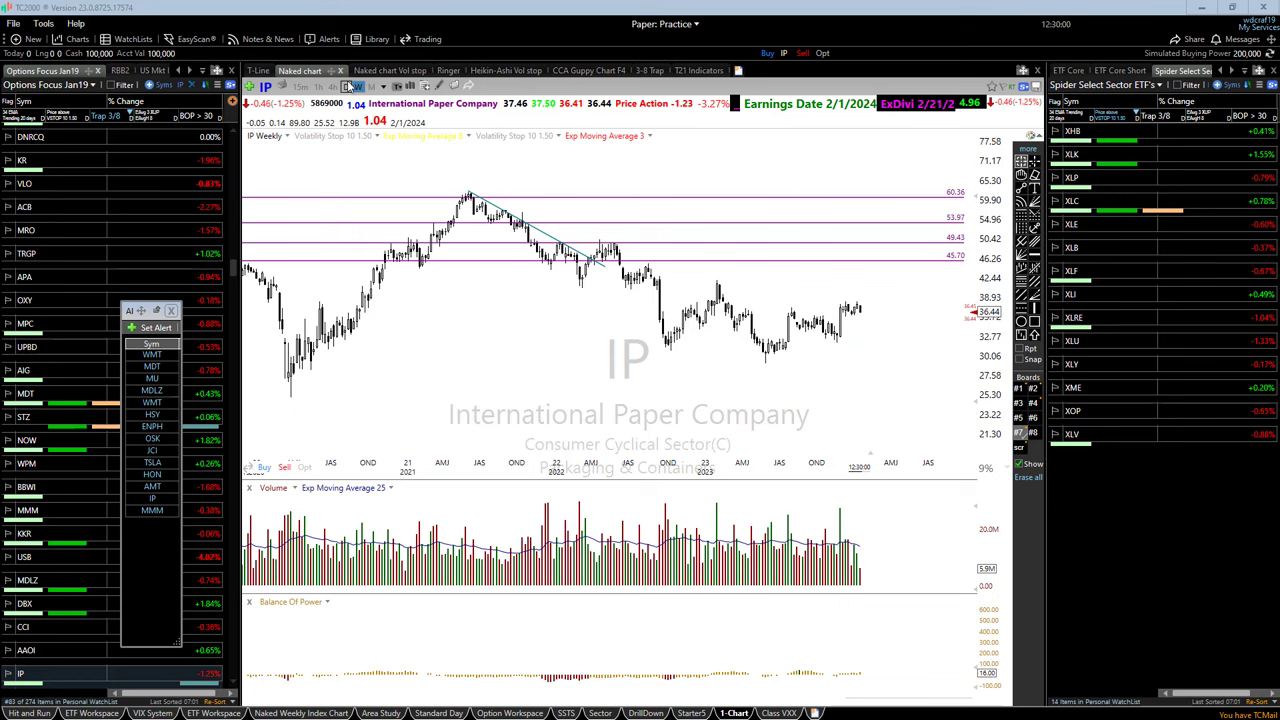
- Switch the IP chart to daily bars and show its price action from mid-2022 to the latest bar
{"action": "key", "text": "d"}
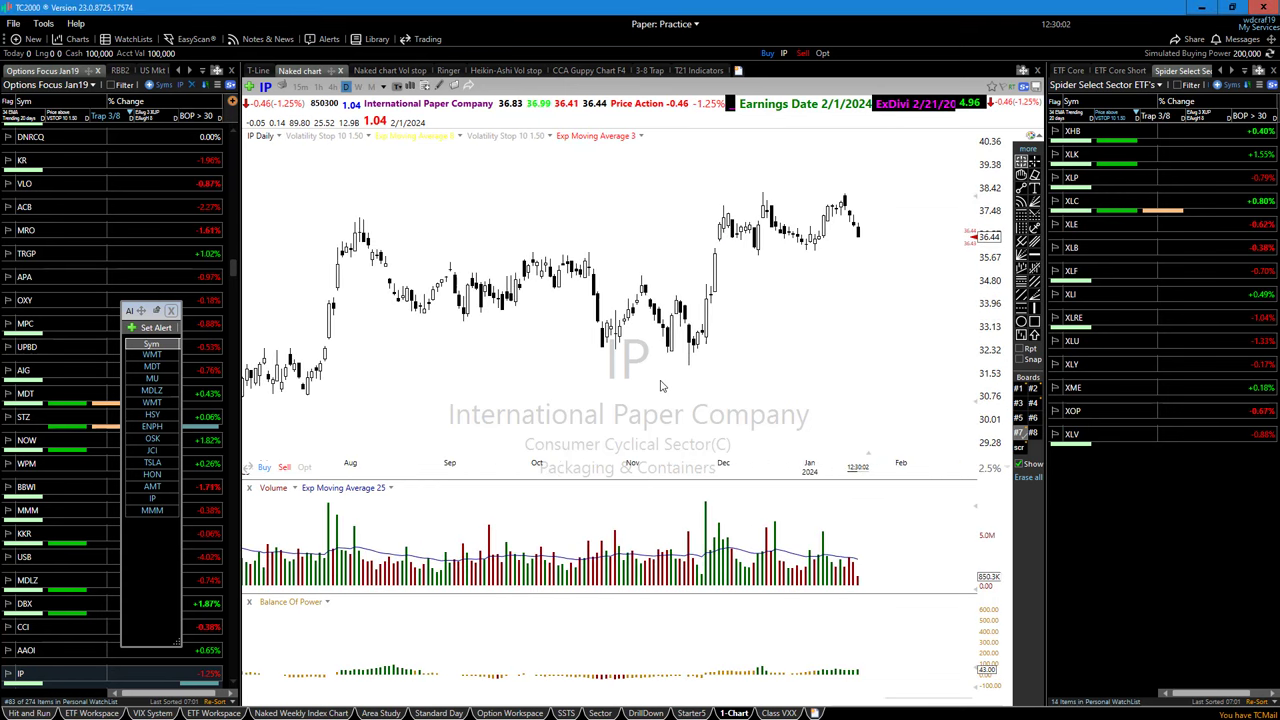
{"action": "left_click_drag", "start_coordinate": [925, 282], "coordinate": [930, 298]}
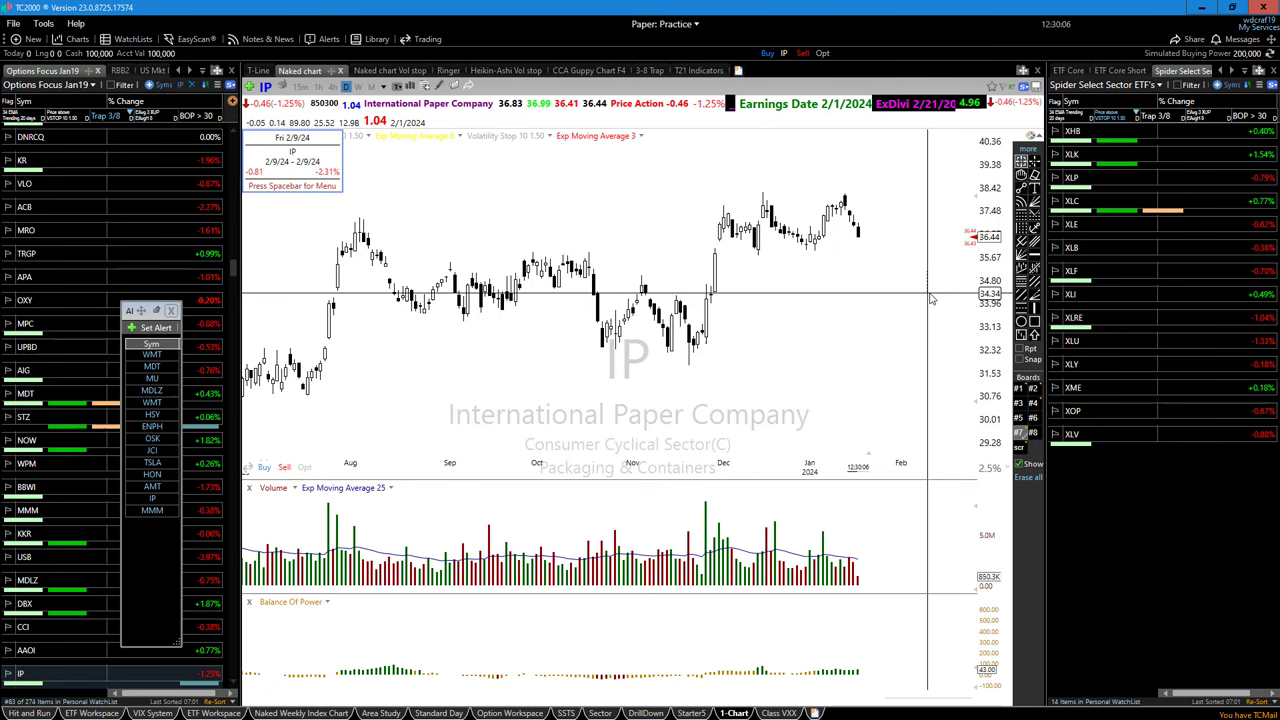
{"action": "scroll", "coordinate": [928, 310], "scroll_direction": "down", "scroll_amount": 3}
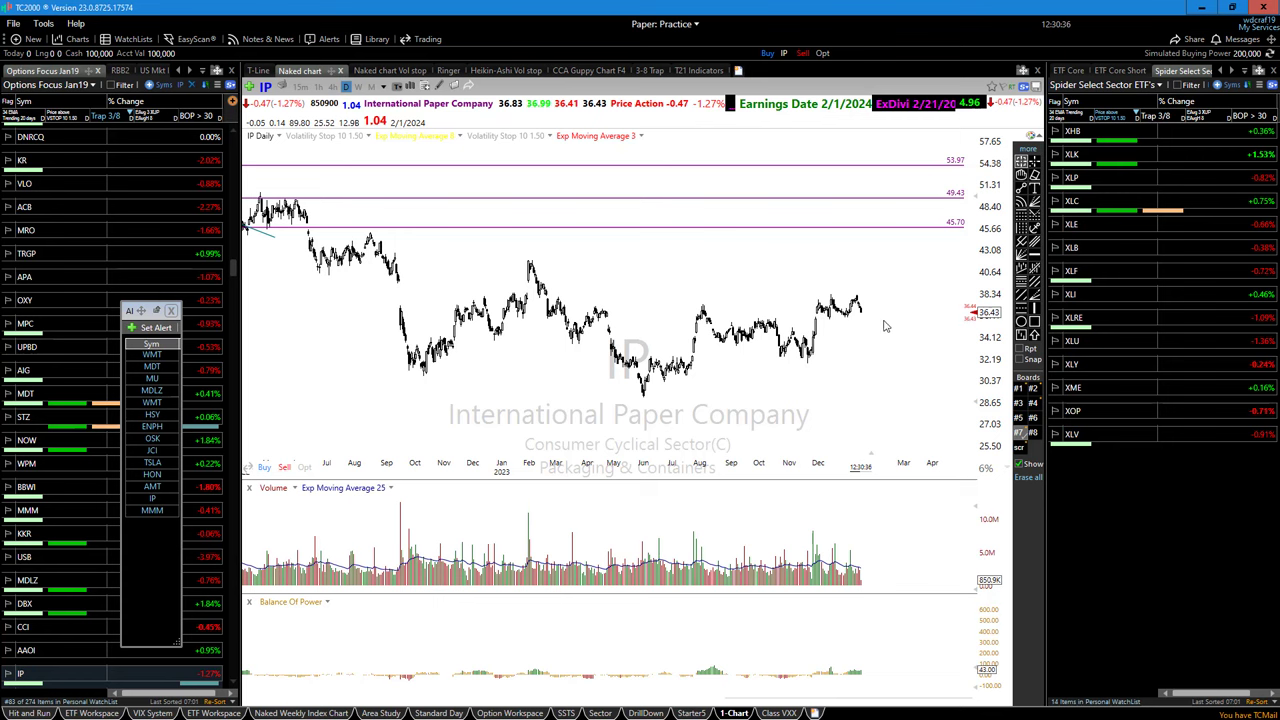
{"action": "scroll", "coordinate": [738, 450], "scroll_direction": "up", "scroll_amount": 2}
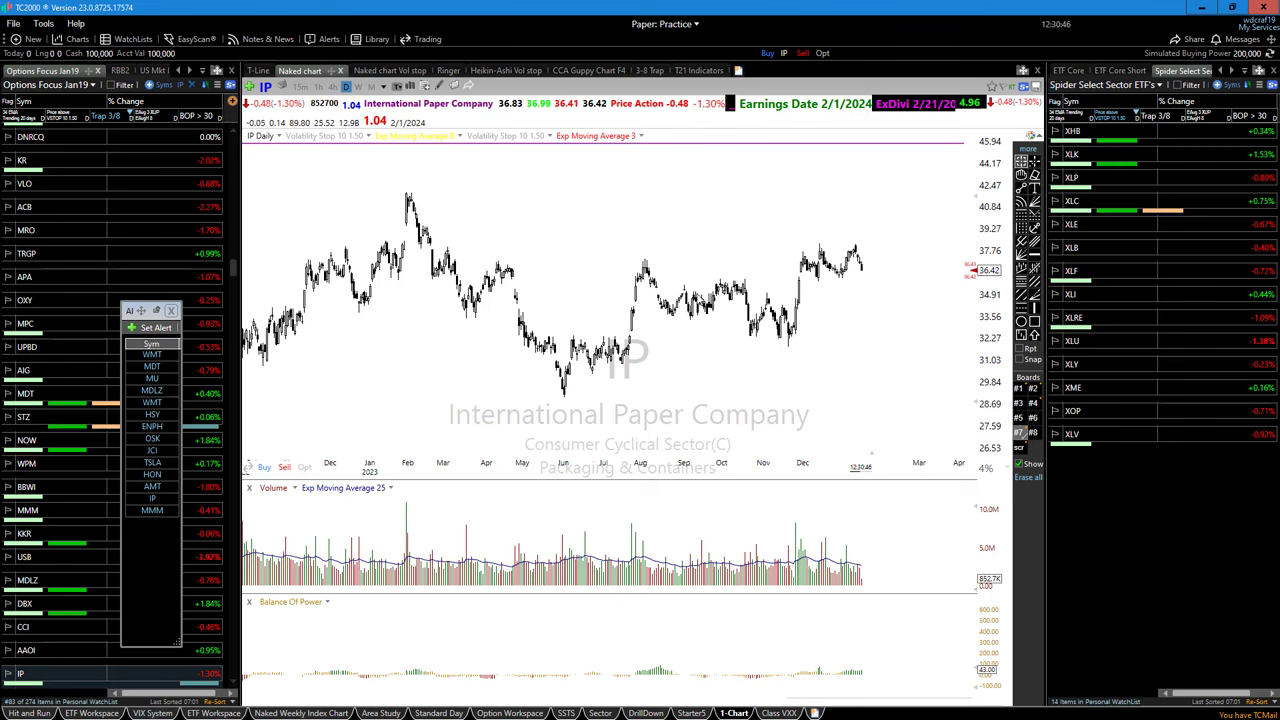
{"action": "scroll", "coordinate": [716, 320], "scroll_direction": "down", "scroll_amount": 2}
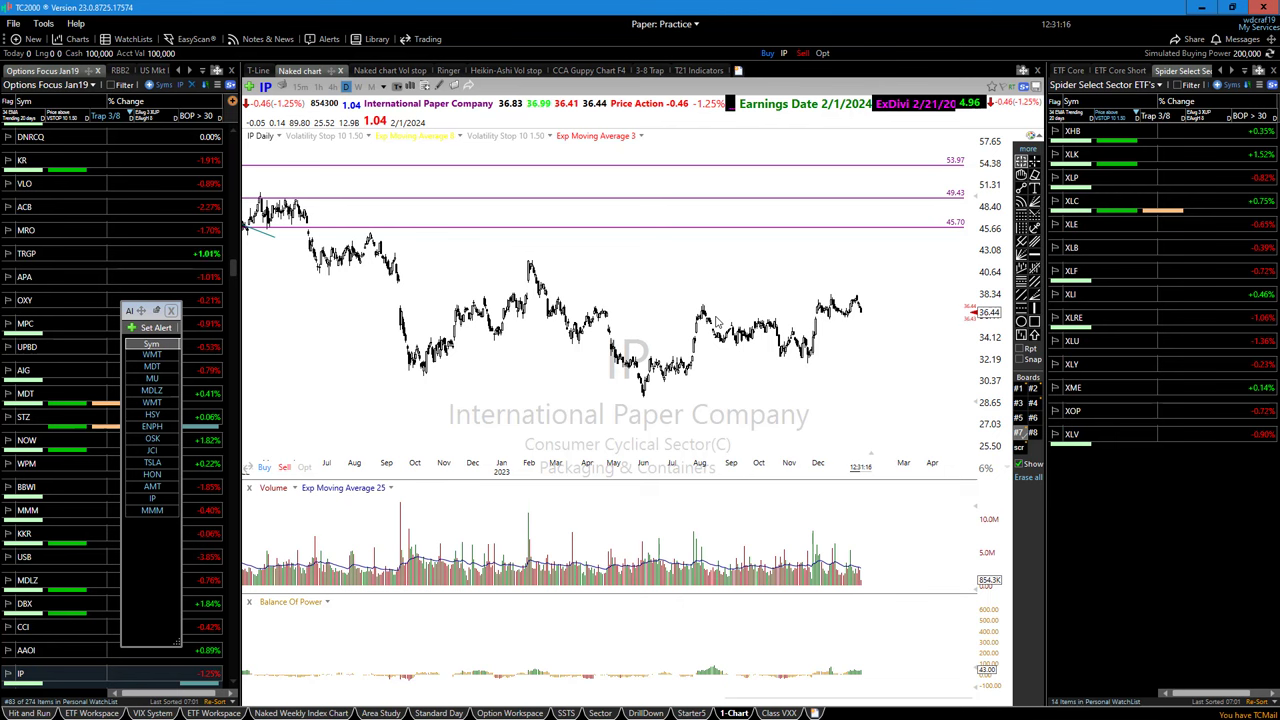
- Switch the chart to NIO and examine its full price history and its decline since August 2023
{"action": "type", "text": "ni"}
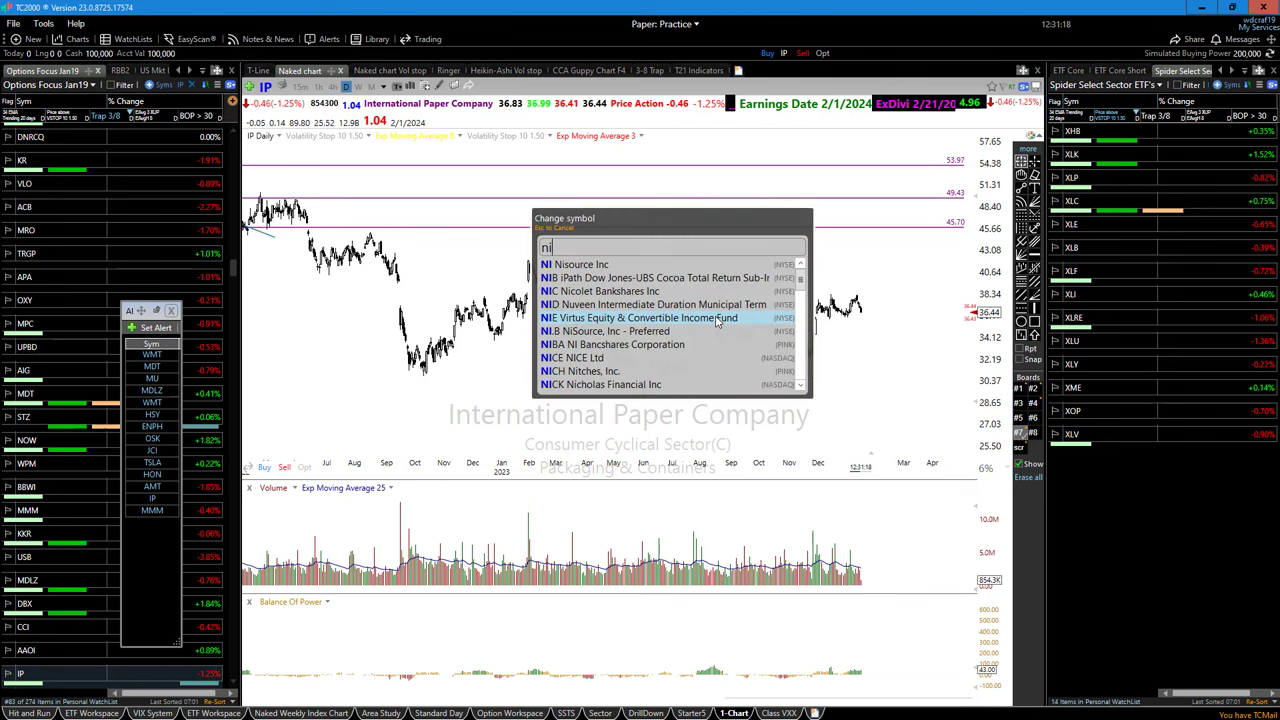
{"action": "type", "text": "o"}
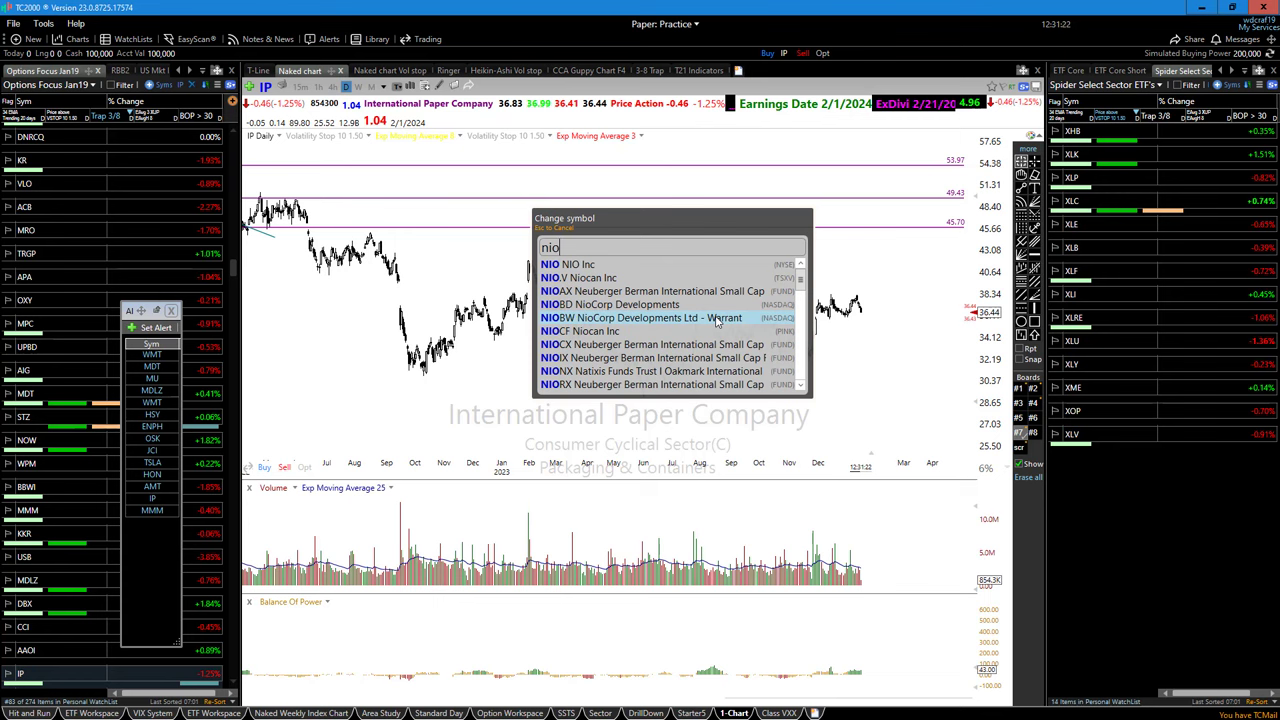
{"action": "key", "text": "Return"}
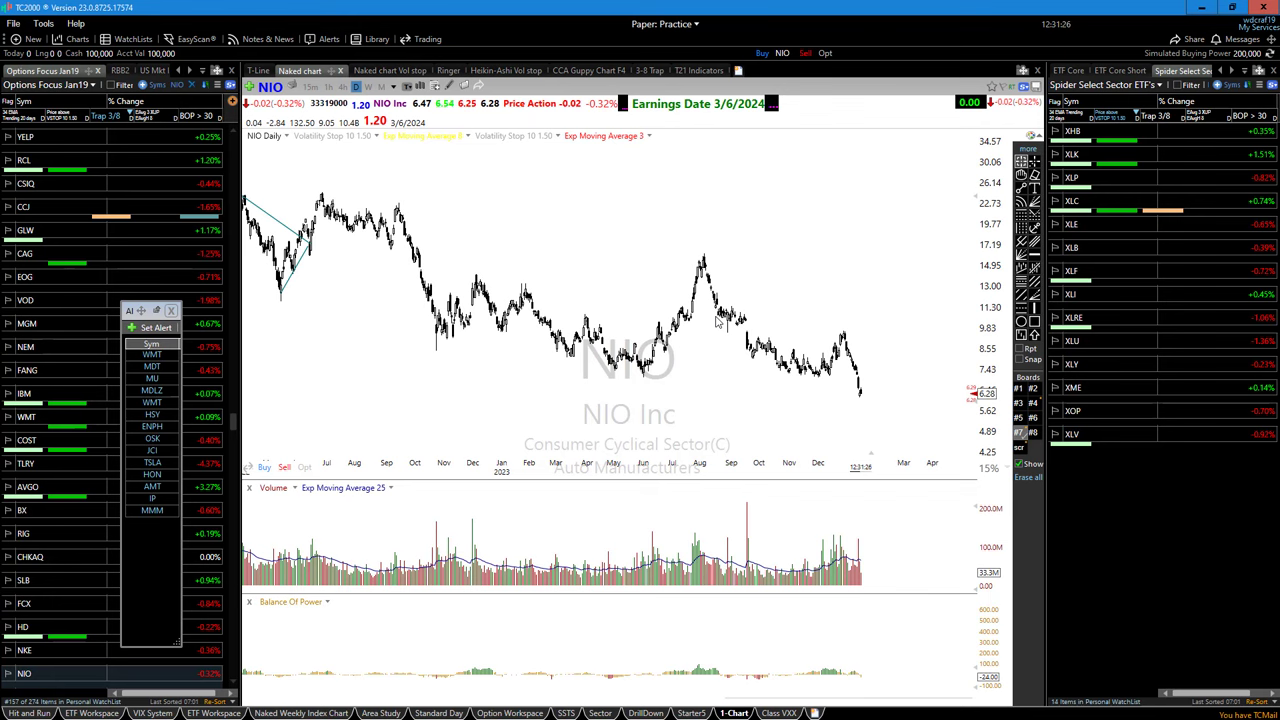
{"action": "scroll", "coordinate": [562, 393], "scroll_direction": "down", "scroll_amount": 5}
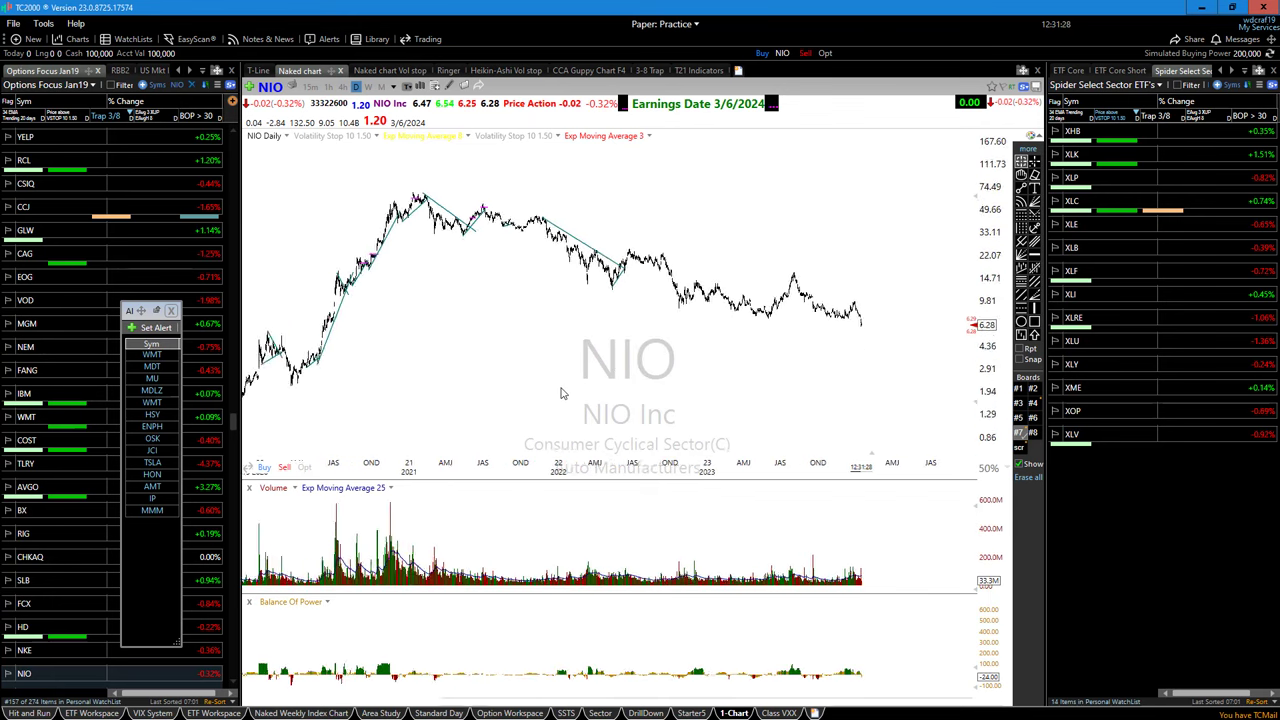
{"action": "scroll", "coordinate": [562, 393], "scroll_direction": "down", "scroll_amount": 2}
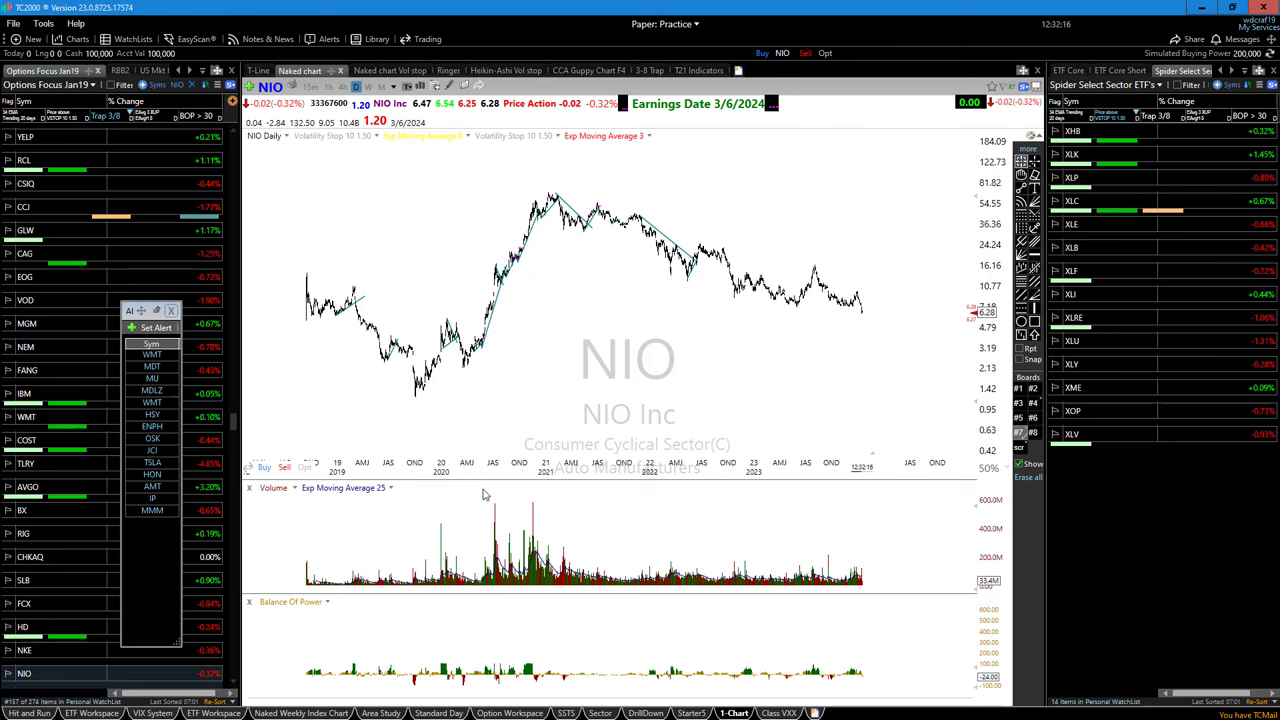
{"action": "scroll", "coordinate": [487, 467], "scroll_direction": "up", "scroll_amount": 5}
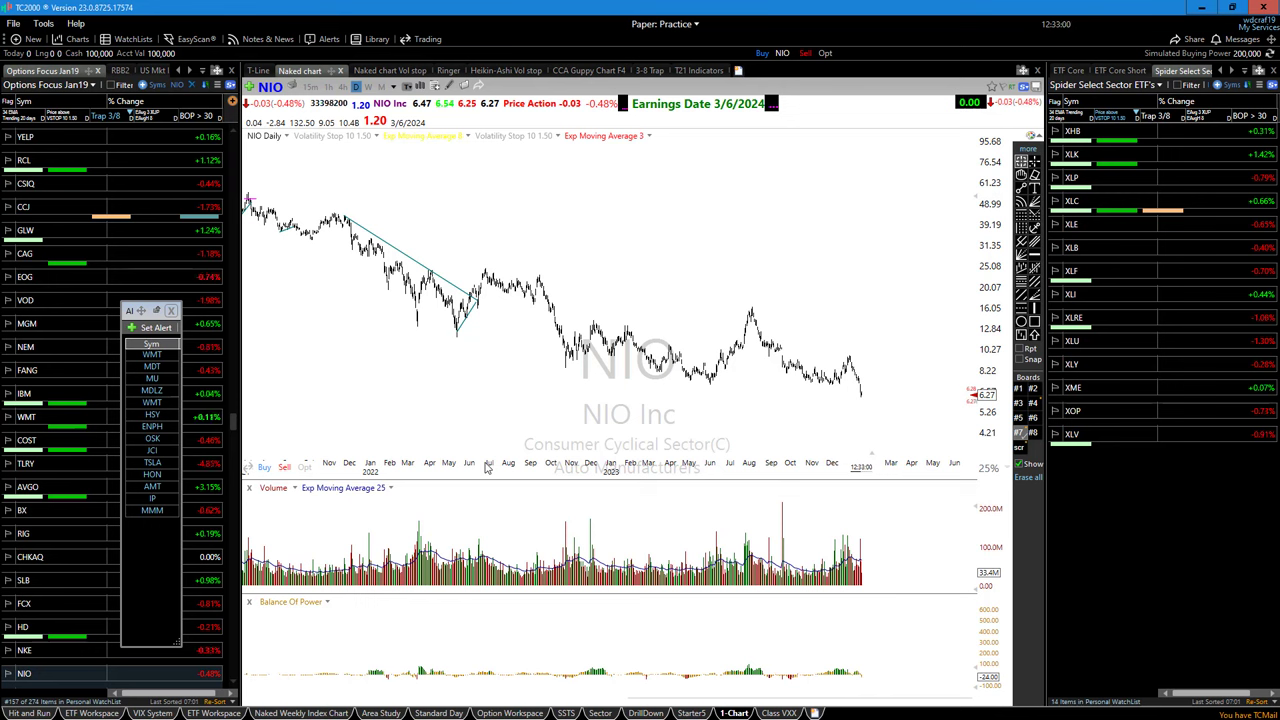
{"action": "scroll", "coordinate": [635, 360], "scroll_direction": "up", "scroll_amount": 5}
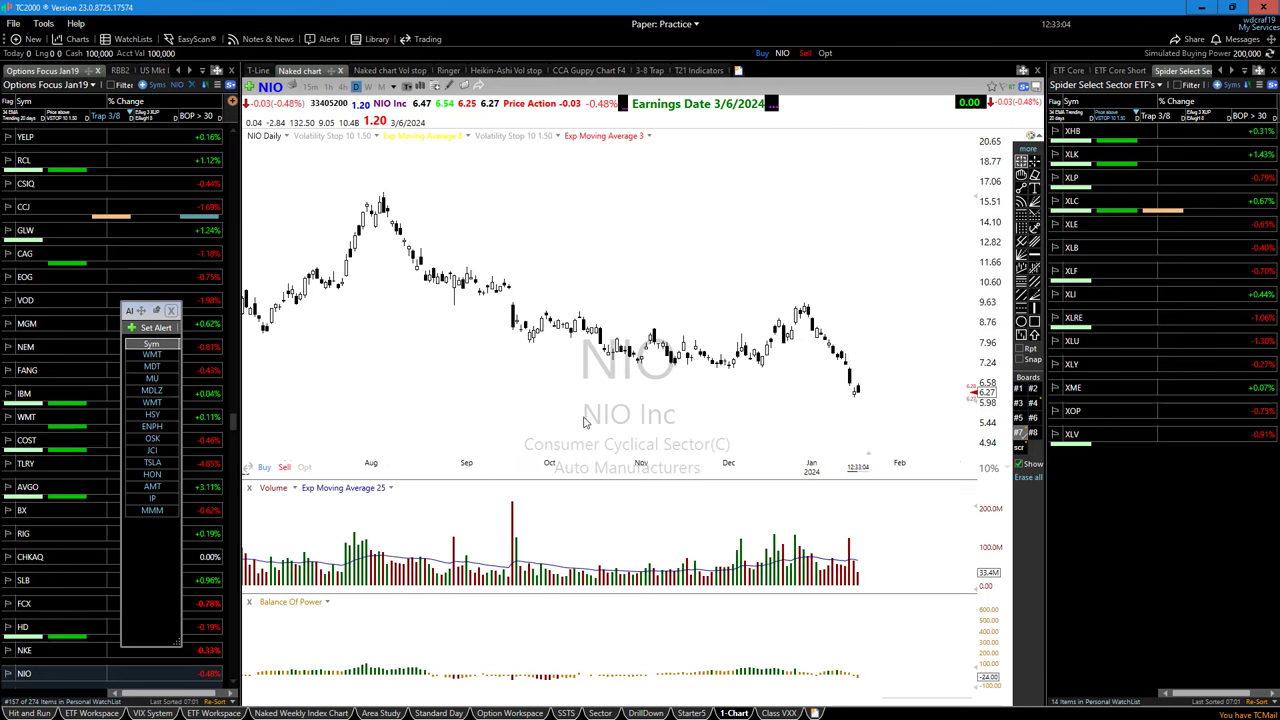
{"action": "scroll", "coordinate": [533, 388], "scroll_direction": "down", "scroll_amount": 2}
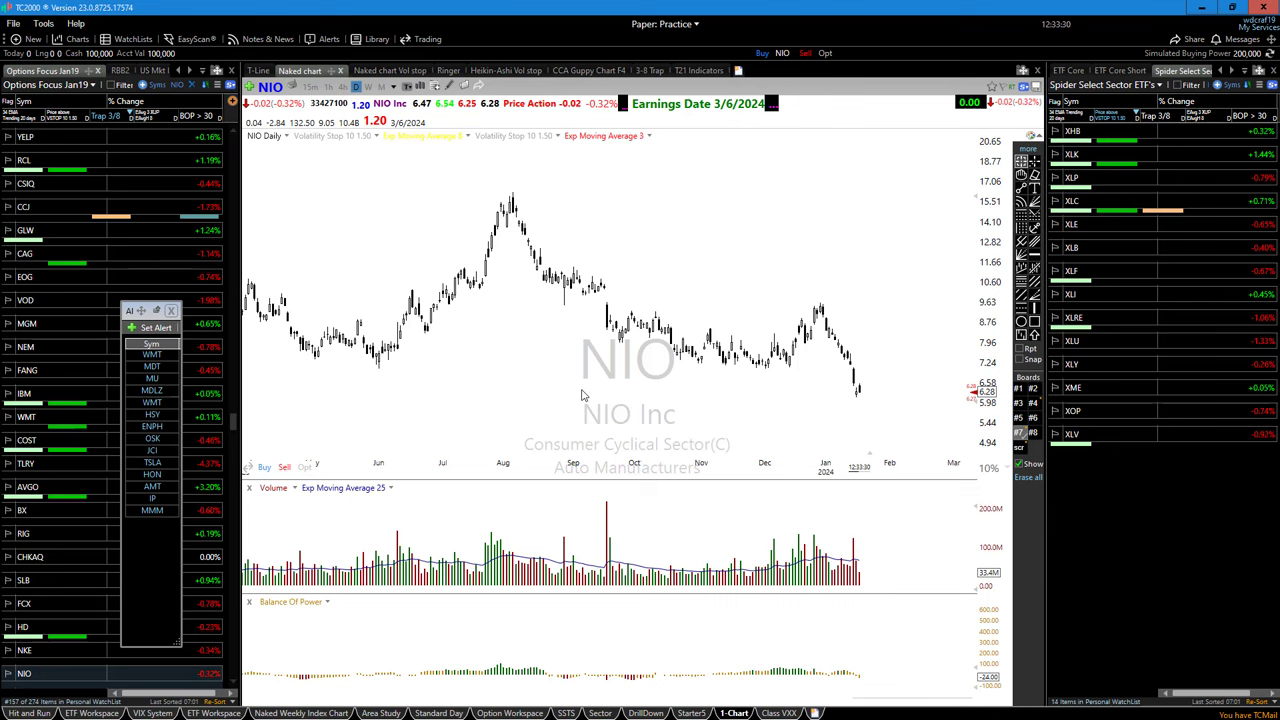
- Switch the chart to UNG and show its daily price action since early 2023 against the 6.82 line
{"action": "type", "text": "UNG"}
{"action": "key", "text": "Return"}
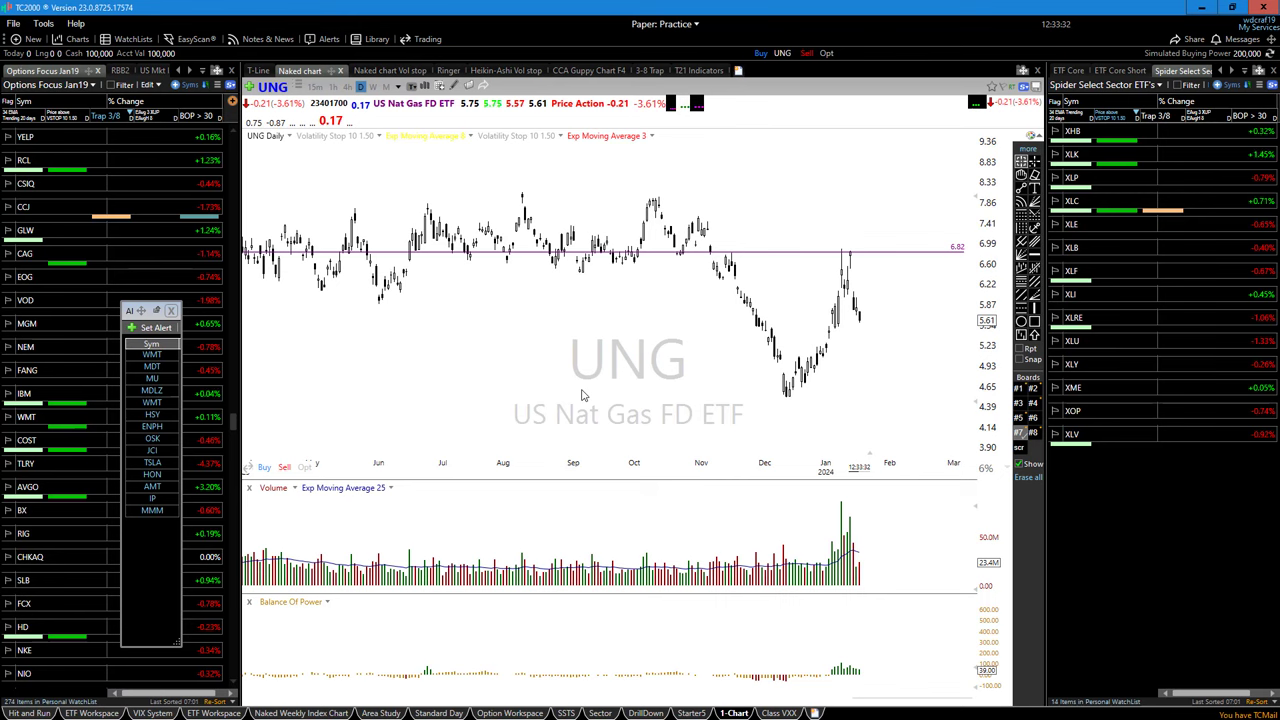
{"action": "scroll", "coordinate": [375, 333], "scroll_direction": "up", "scroll_amount": 2}
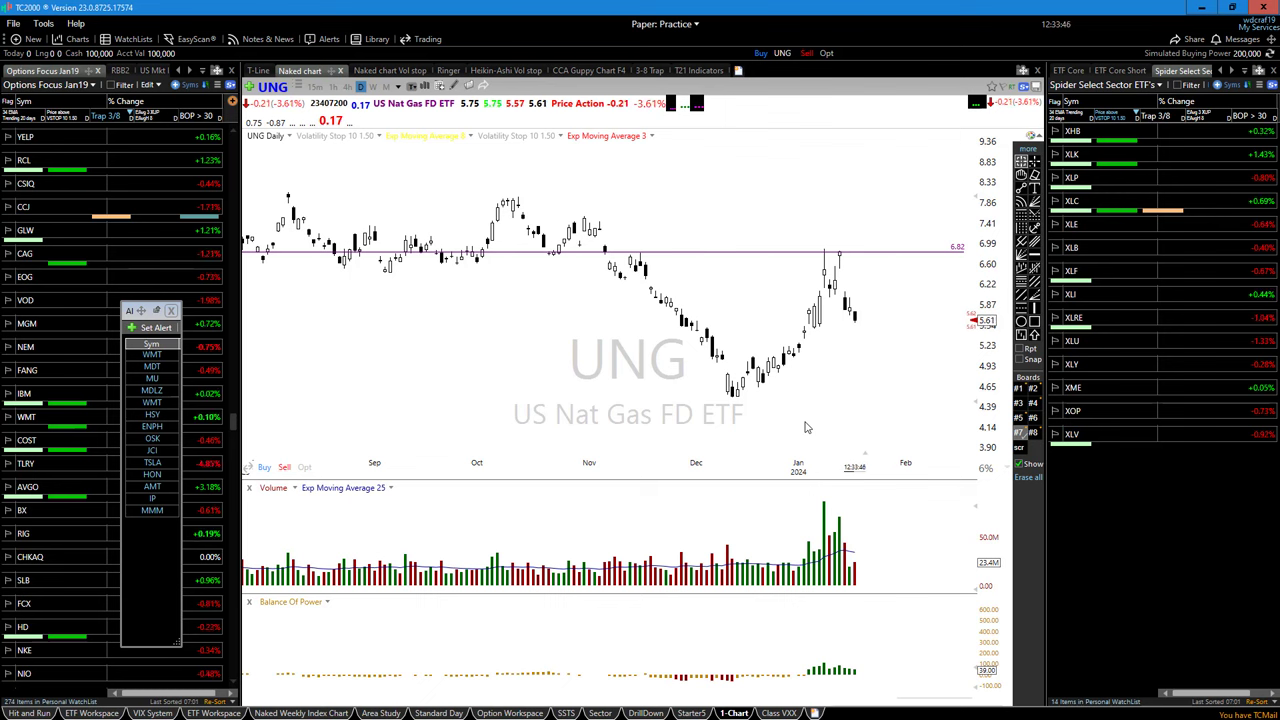
{"action": "scroll", "coordinate": [720, 405], "scroll_direction": "down", "scroll_amount": 5}
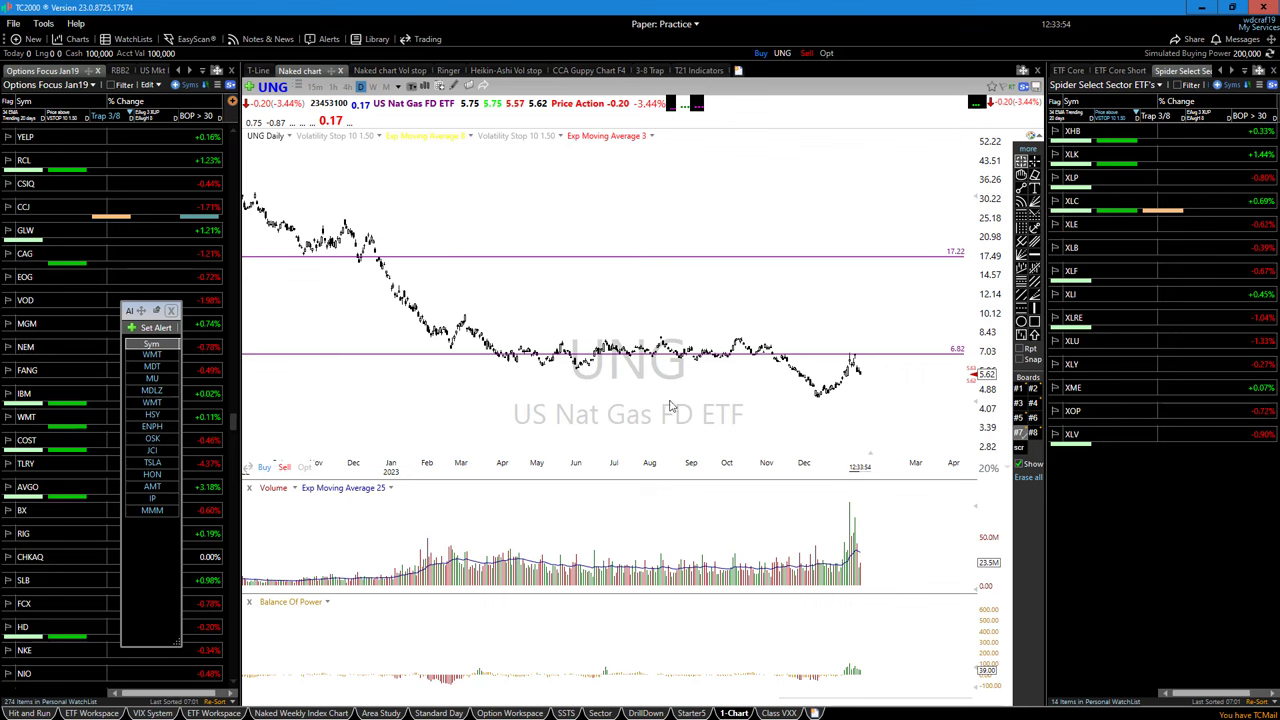
{"action": "scroll", "coordinate": [704, 416], "scroll_direction": "up", "scroll_amount": 3}
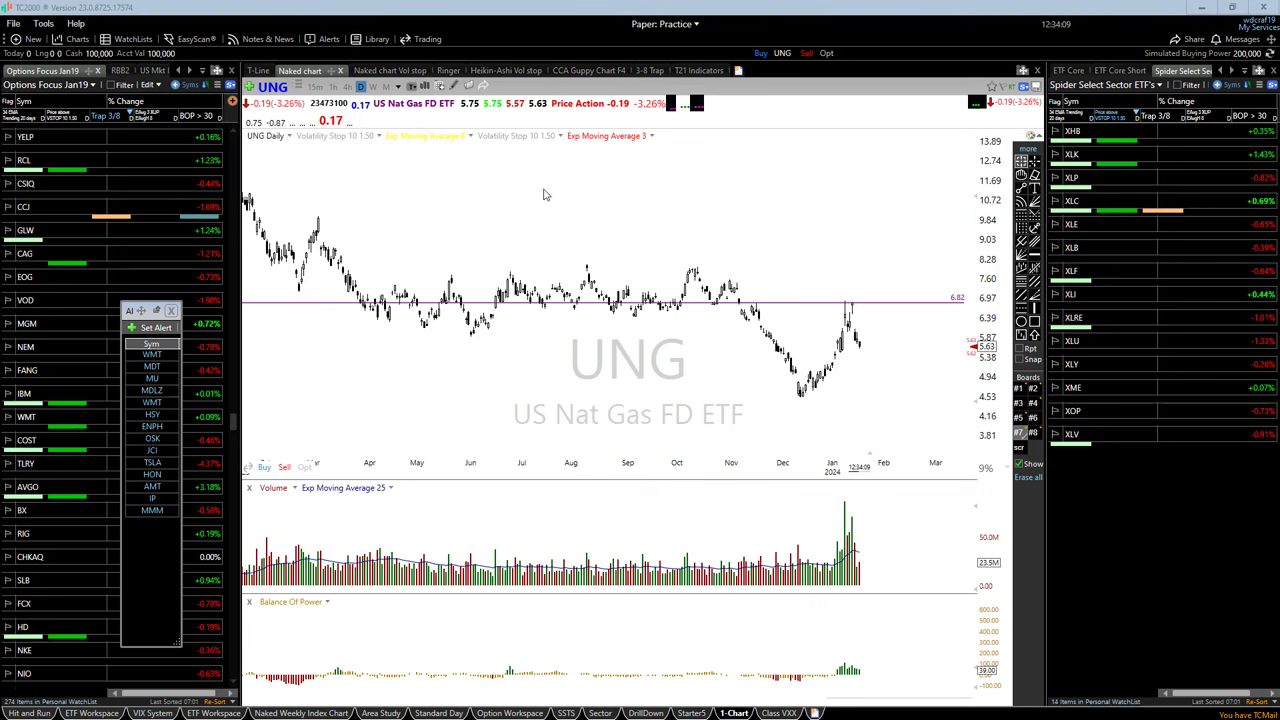
- Handwrite the subtraction 5.00 − .30 and its result in red above UNG's price action, and clear the writing
{"action": "mouse_move", "coordinate": [598, 163]}
{"action": "left_mouse_down"}
{"action": "mouse_move", "coordinate": [565, 193]}
{"action": "mouse_move", "coordinate": [616, 162]}
{"action": "mouse_move", "coordinate": [652, 172]}
{"action": "left_mouse_up"}
{"action": "left_click", "coordinate": [606, 191]}
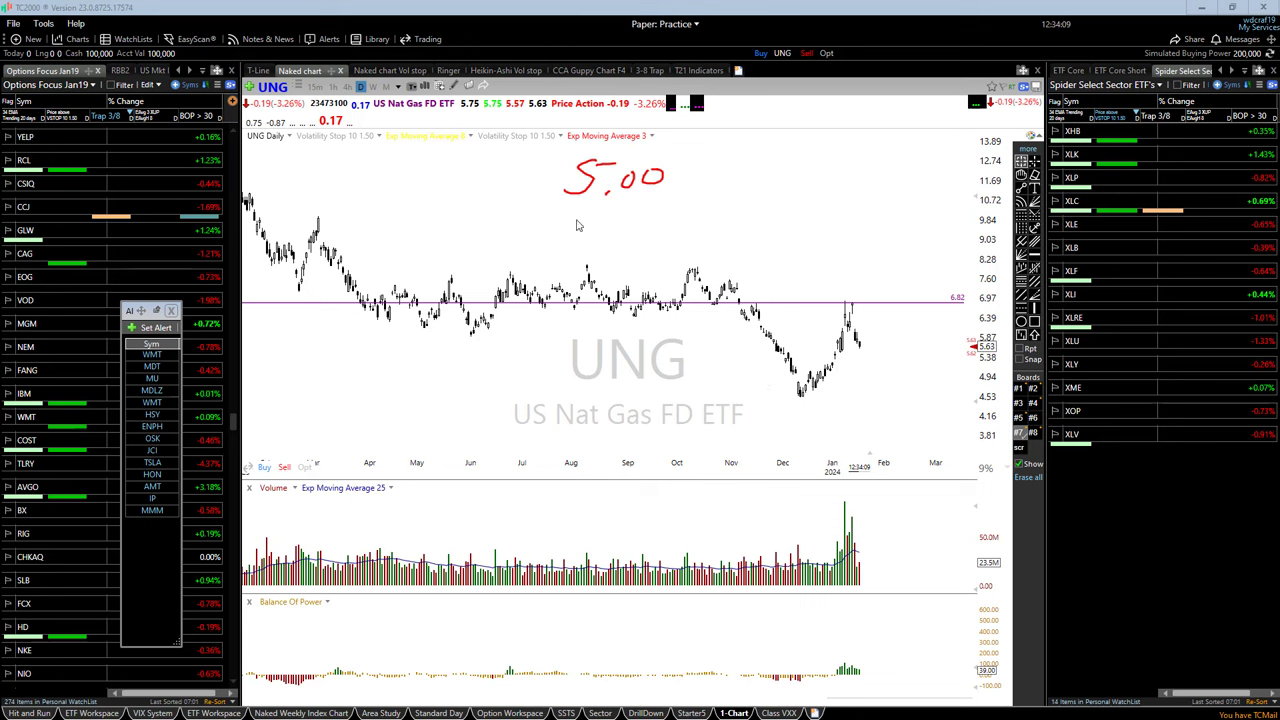
{"action": "mouse_move", "coordinate": [563, 224]}
{"action": "left_mouse_down"}
{"action": "mouse_move", "coordinate": [627, 225]}
{"action": "mouse_move", "coordinate": [650, 210]}
{"action": "left_mouse_up"}
{"action": "left_click", "coordinate": [621, 215]}
{"action": "left_click_drag", "start_coordinate": [560, 241], "coordinate": [667, 212]}
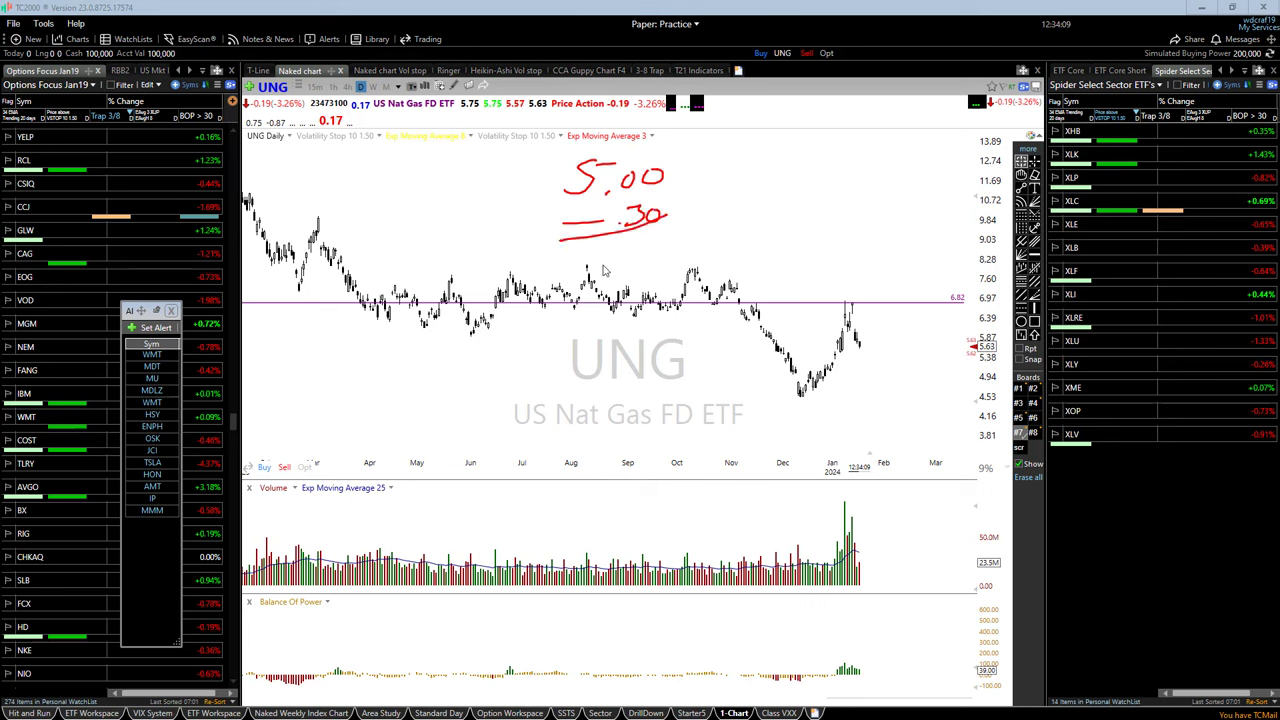
{"action": "mouse_move", "coordinate": [621, 251]}
{"action": "left_mouse_down"}
{"action": "mouse_move", "coordinate": [617, 269]}
{"action": "mouse_move", "coordinate": [664, 258]}
{"action": "mouse_move", "coordinate": [688, 234]}
{"action": "left_mouse_up"}
{"action": "left_click", "coordinate": [641, 261]}
{"action": "key", "text": "Escape"}
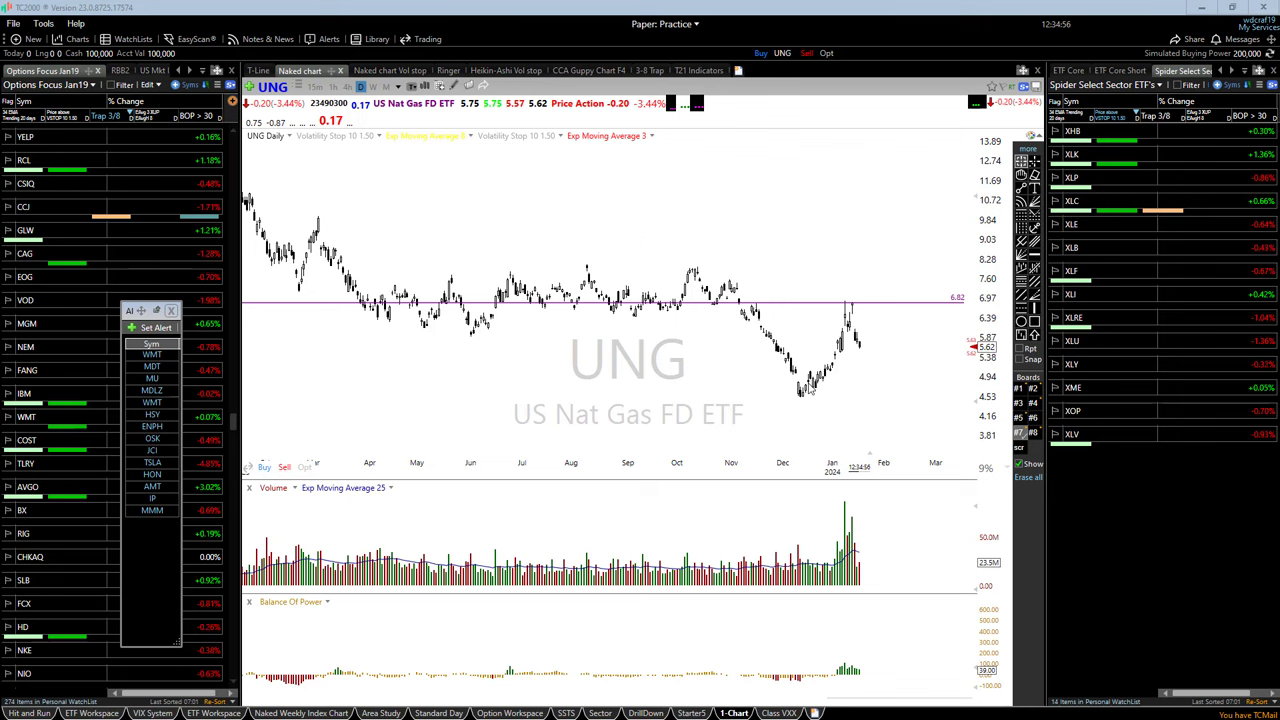
- Sketch red arrows on UNG for a drop from the recent high, rebounds and rising lows, and clear all of them
{"action": "scroll", "coordinate": [403, 388], "scroll_direction": "down", "scroll_amount": 2}
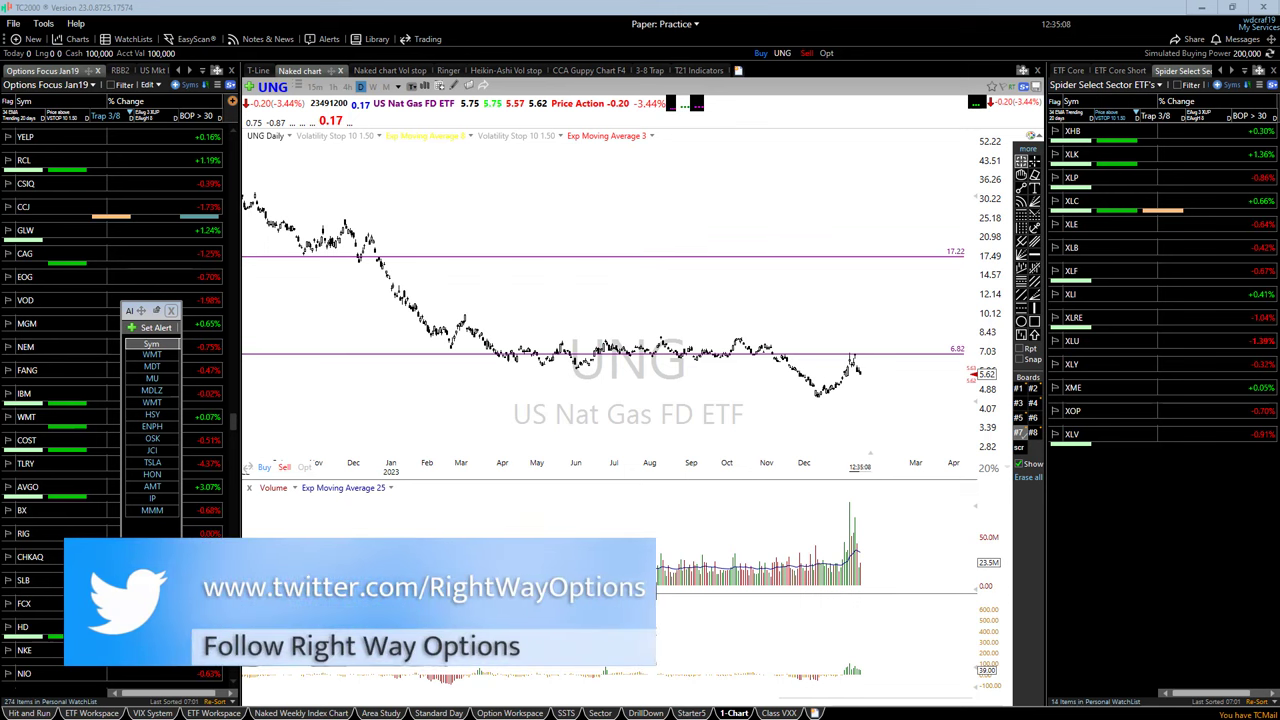
{"action": "left_click_drag", "start_coordinate": [851, 364], "coordinate": [888, 424]}
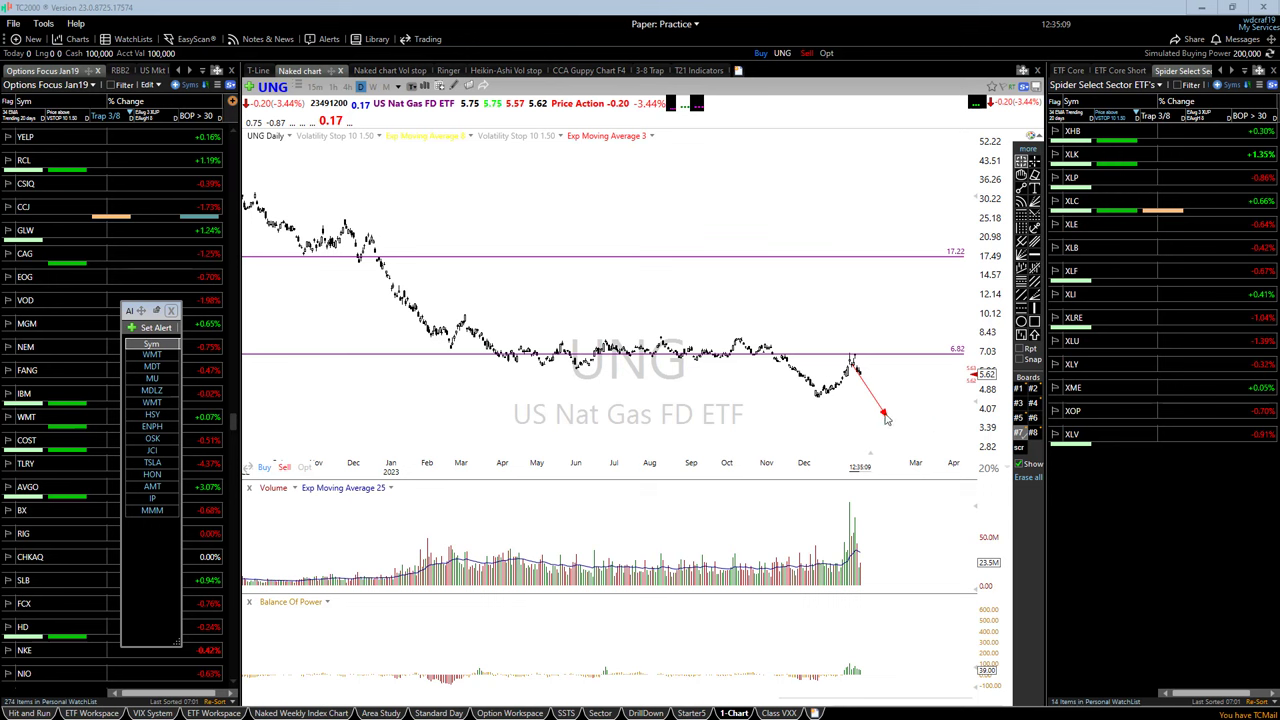
{"action": "left_click_drag", "start_coordinate": [884, 413], "coordinate": [952, 391]}
{"action": "left_click_drag", "start_coordinate": [884, 413], "coordinate": [970, 389]}
{"action": "left_click_drag", "start_coordinate": [821, 397], "coordinate": [908, 358]}
{"action": "key", "text": "ctrl+z"}
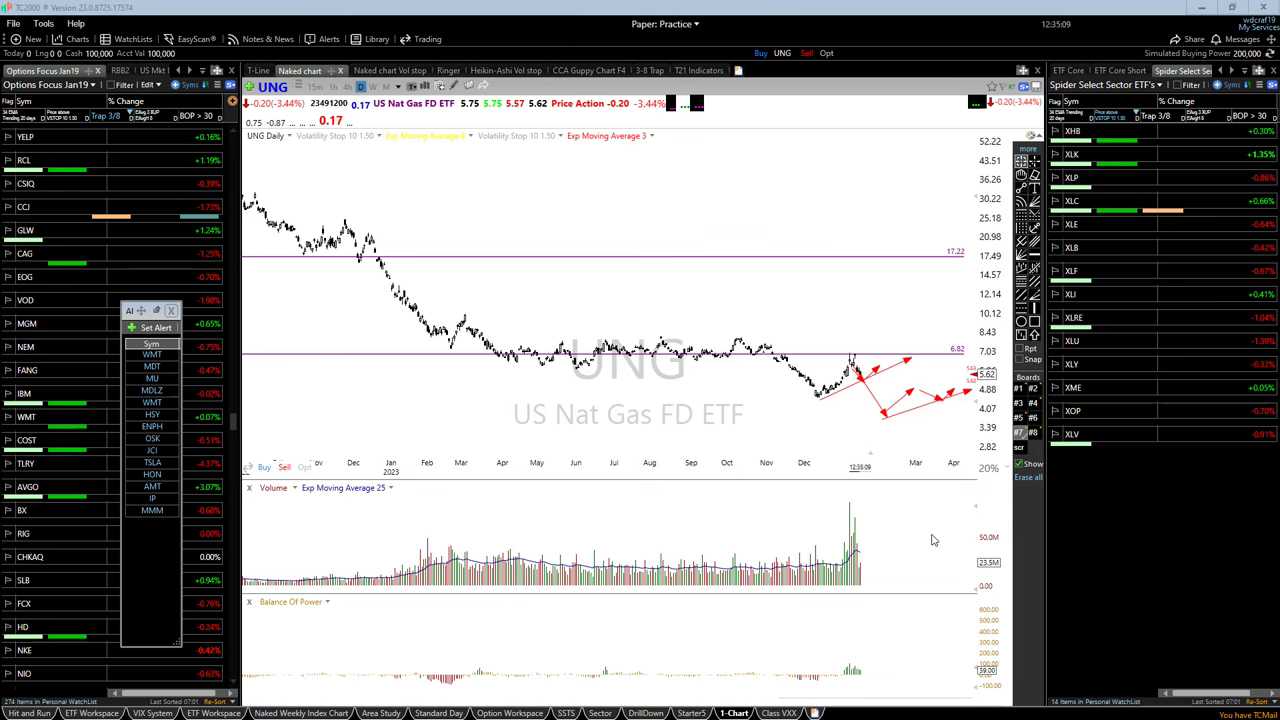
{"action": "key", "text": "Delete"}
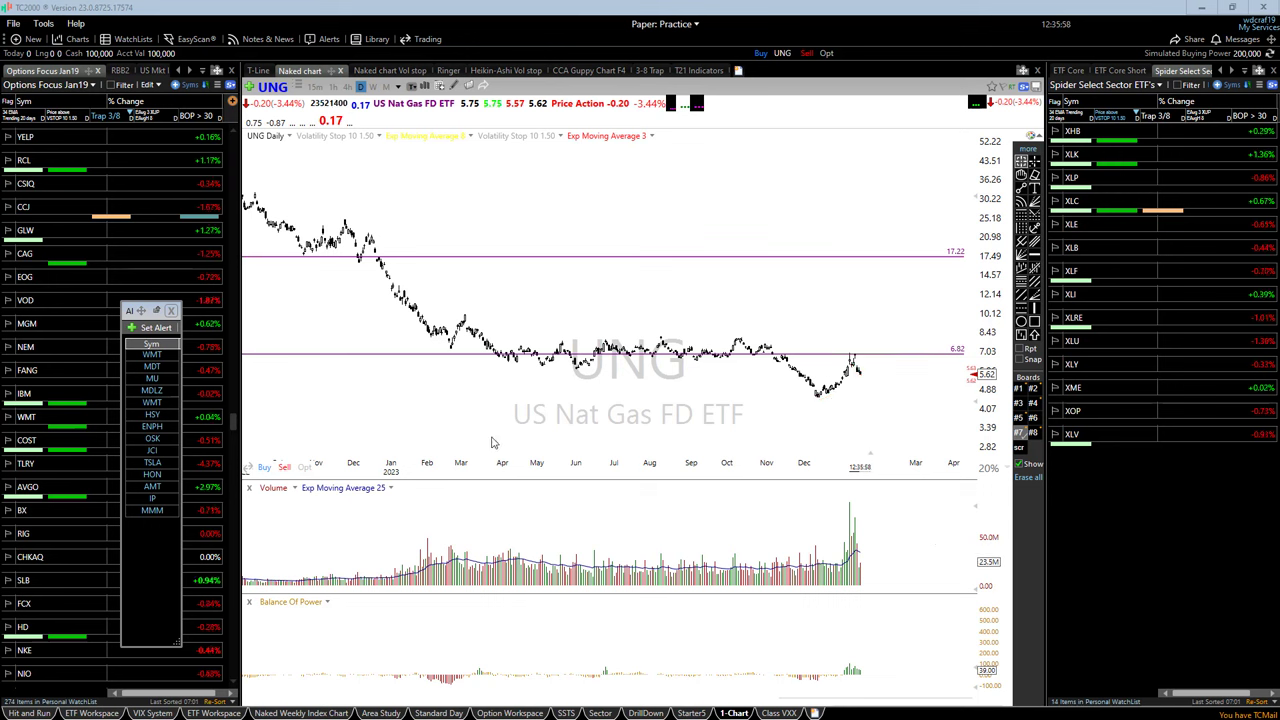
- Examine UNG's daily price history from 2021 to the latest bar against the 17.22 and 6.82 lines
{"action": "scroll", "coordinate": [510, 434], "scroll_direction": "down", "scroll_amount": 5}
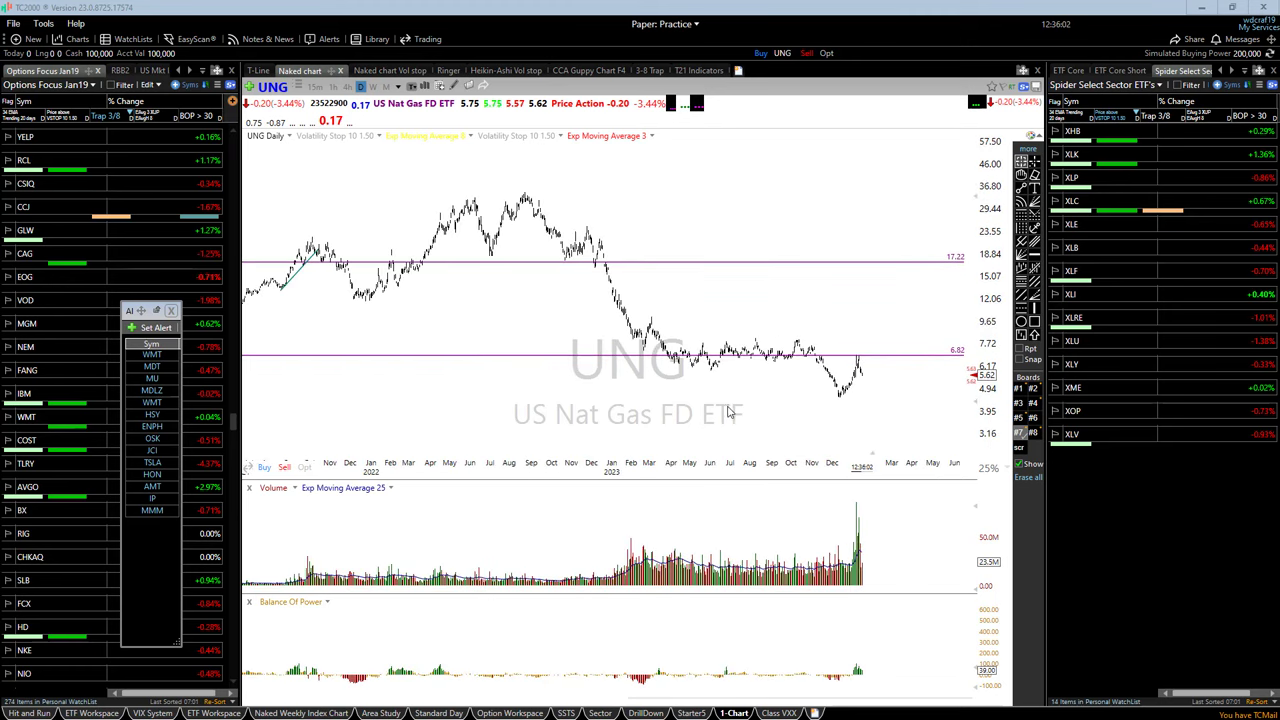
{"action": "scroll", "coordinate": [642, 402], "scroll_direction": "up", "scroll_amount": 1}
{"action": "scroll", "coordinate": [652, 401], "scroll_direction": "up", "scroll_amount": 2}
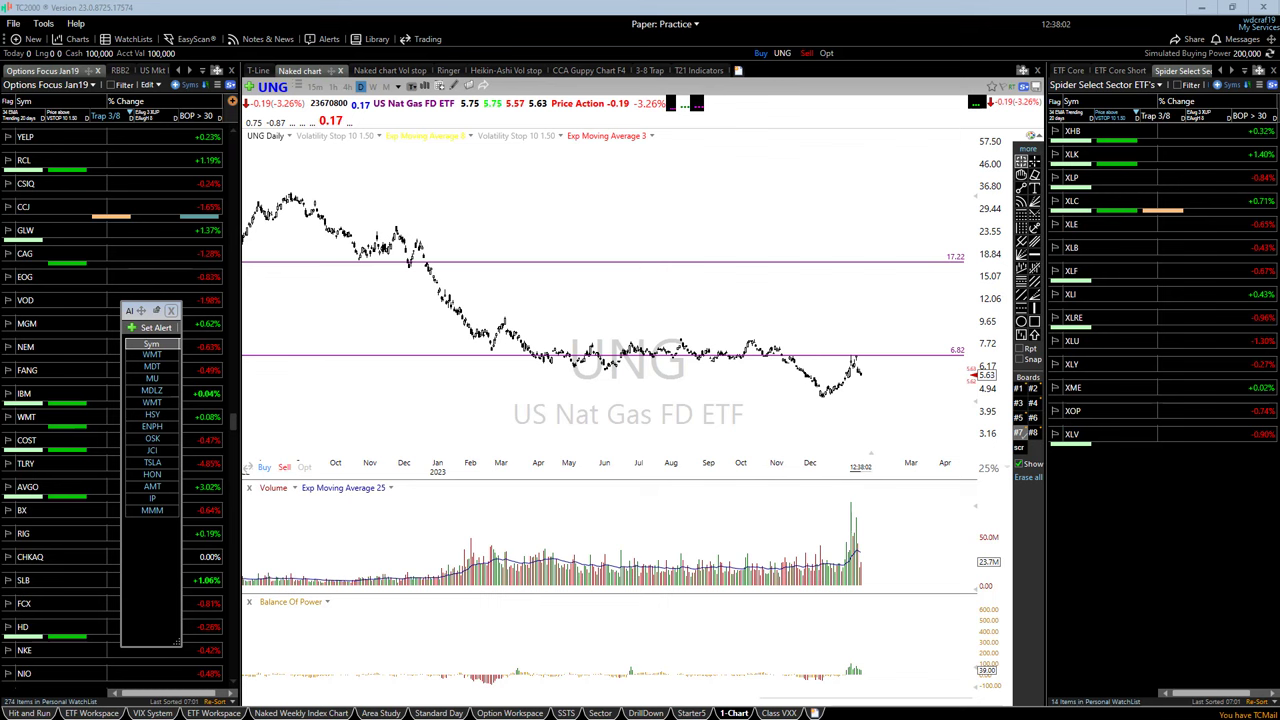
{"action": "scroll", "coordinate": [495, 410], "scroll_direction": "up", "scroll_amount": 3}
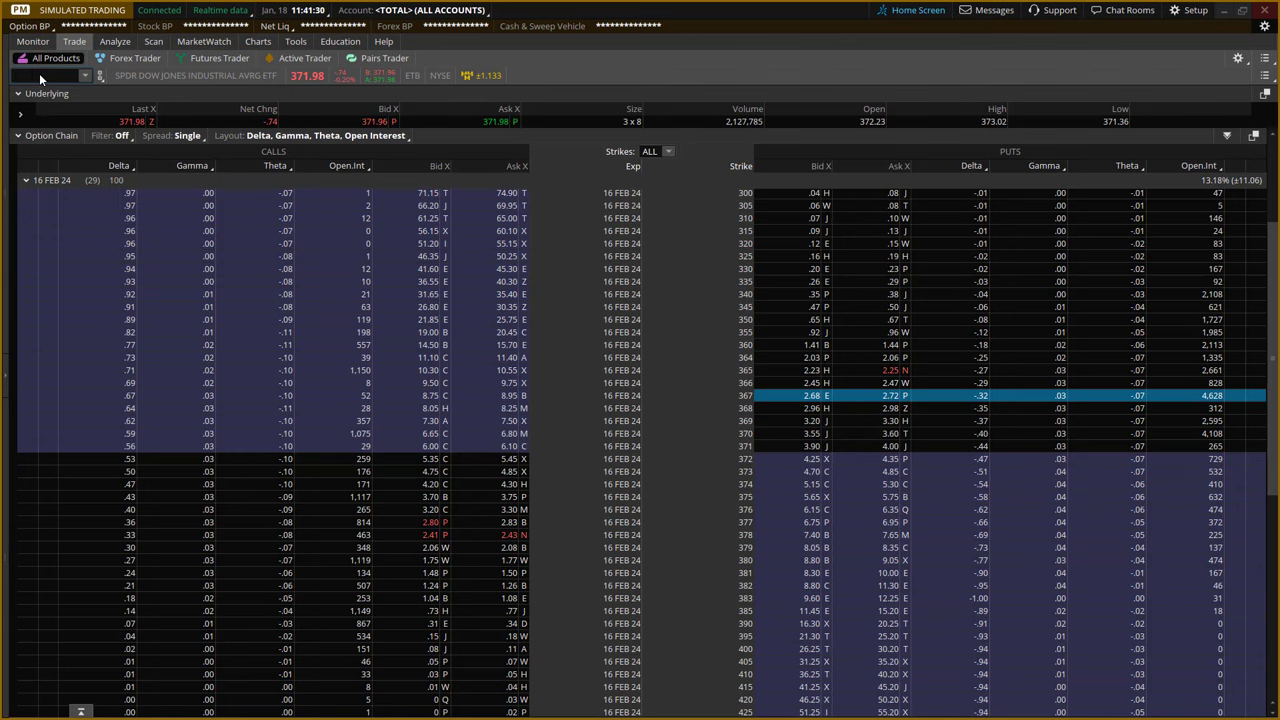
- Switch to the simulated trading platform and clear the Dow Jones ETF symbol from the Trade page
{"action": "left_click", "coordinate": [39, 73]}
{"action": "key", "text": "BackSpace"}
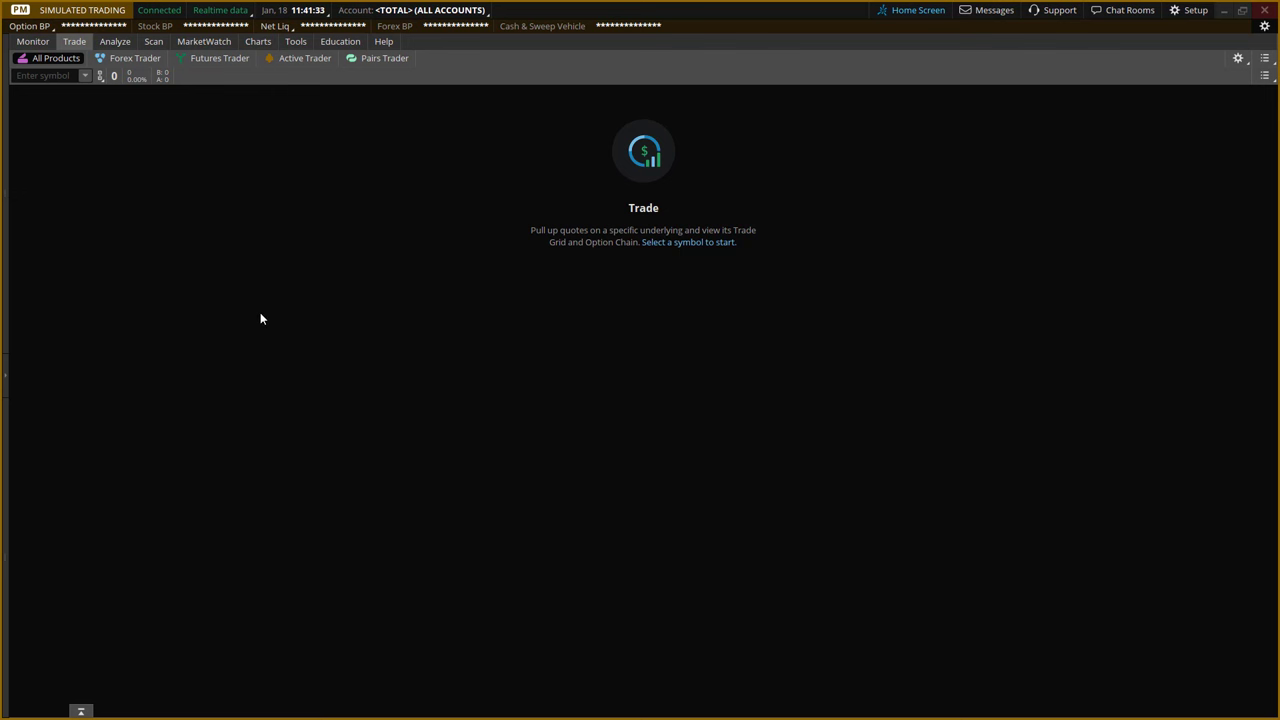
- Handwrite in red a 70 delta with a down arrow, 1.00 and 70¢ on the blank Trade page
{"action": "left_click_drag", "start_coordinate": [298, 310], "coordinate": [264, 360]}
{"action": "left_click_drag", "start_coordinate": [366, 322], "coordinate": [366, 358]}
{"action": "mouse_move", "coordinate": [352, 409]}
{"action": "left_mouse_down"}
{"action": "mouse_move", "coordinate": [350, 428]}
{"action": "mouse_move", "coordinate": [390, 405]}
{"action": "left_mouse_up"}
{"action": "left_click", "coordinate": [366, 424]}
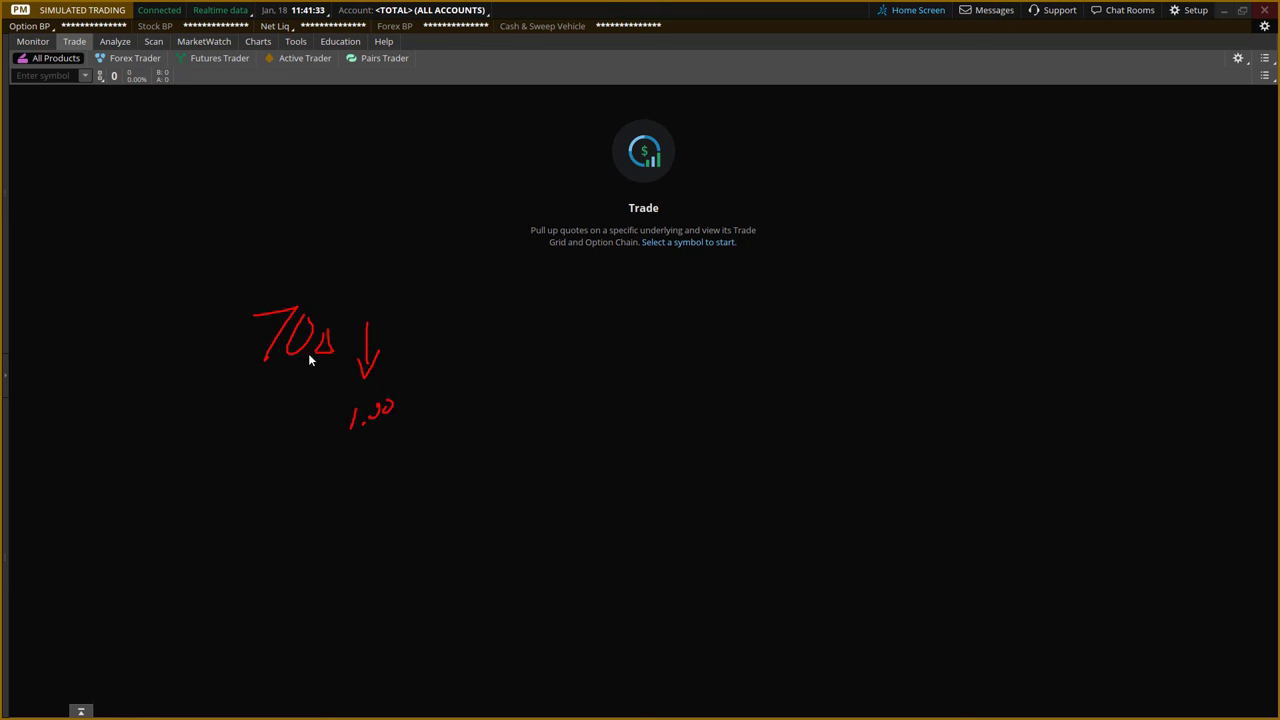
{"action": "mouse_move", "coordinate": [317, 467]}
{"action": "left_mouse_down"}
{"action": "mouse_move", "coordinate": [328, 494]}
{"action": "mouse_move", "coordinate": [374, 461]}
{"action": "left_mouse_up"}
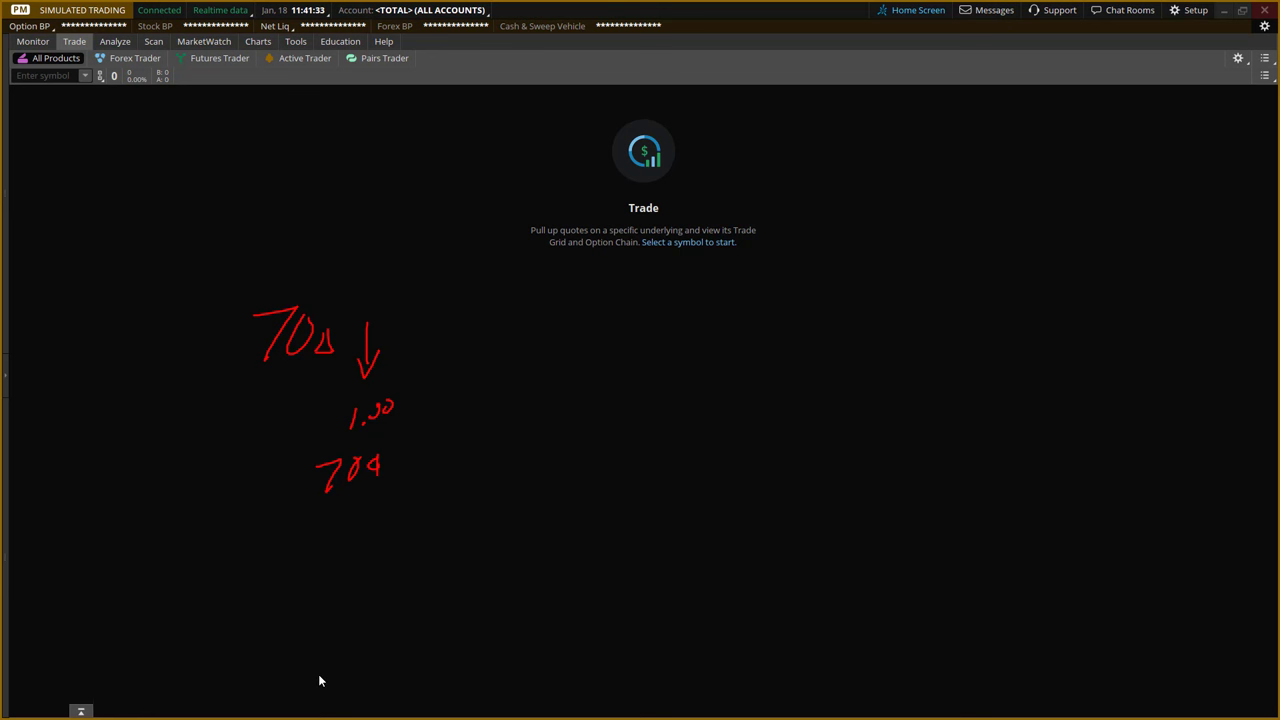
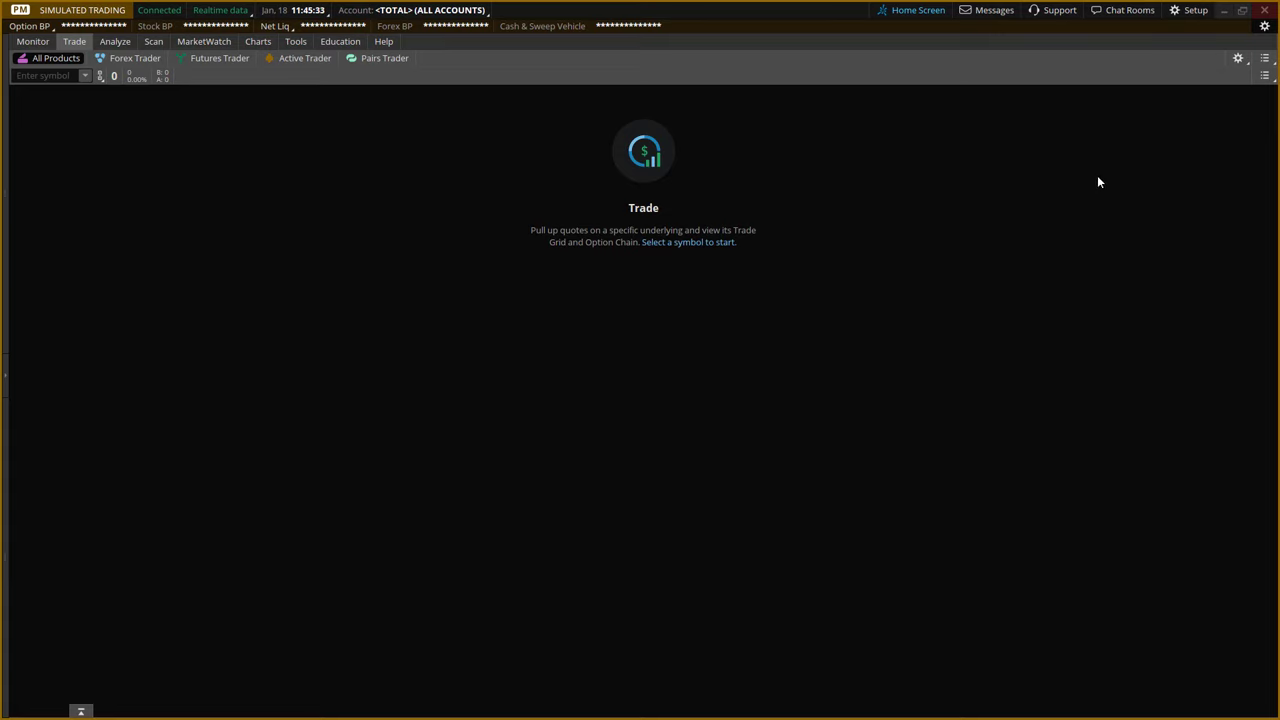
- Switch to the TC2000 charts, sketch red arrows projecting UNG's pullback, rebounds and a rise above the 6.82 line, and clear them
{"action": "left_click", "coordinate": [1224, 10]}
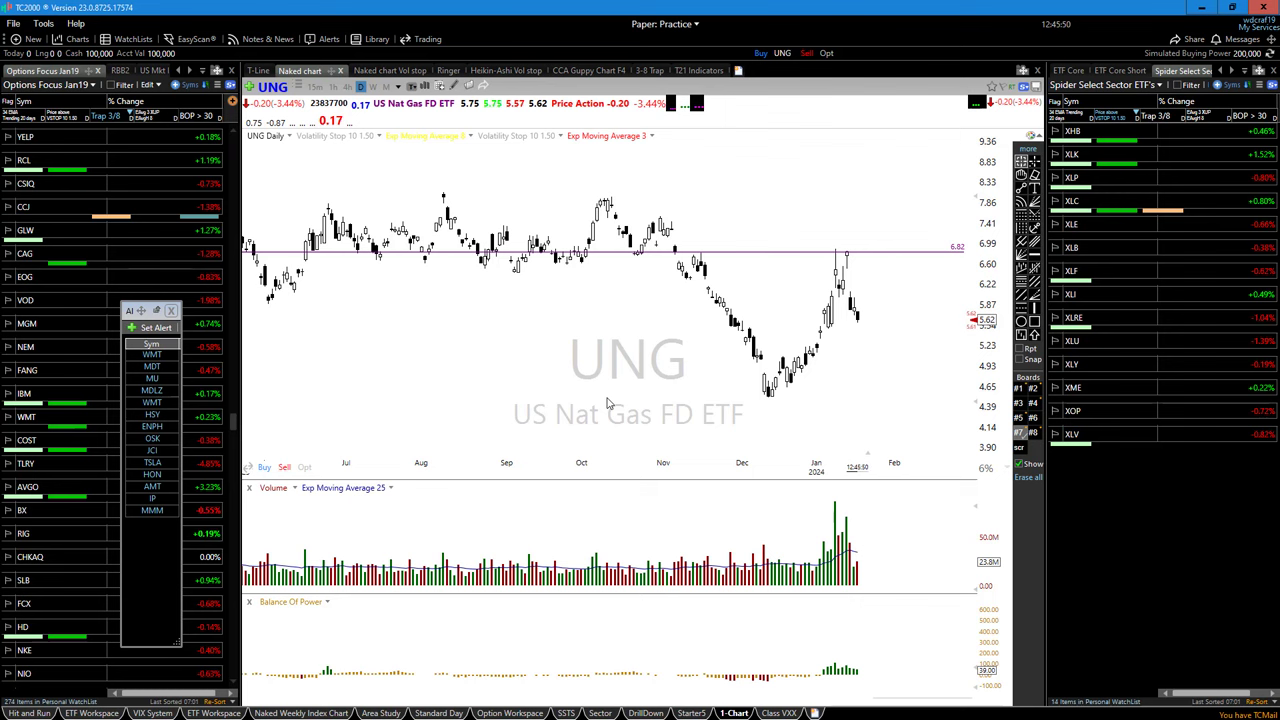
{"action": "scroll", "coordinate": [622, 385], "scroll_direction": "down", "scroll_amount": 2}
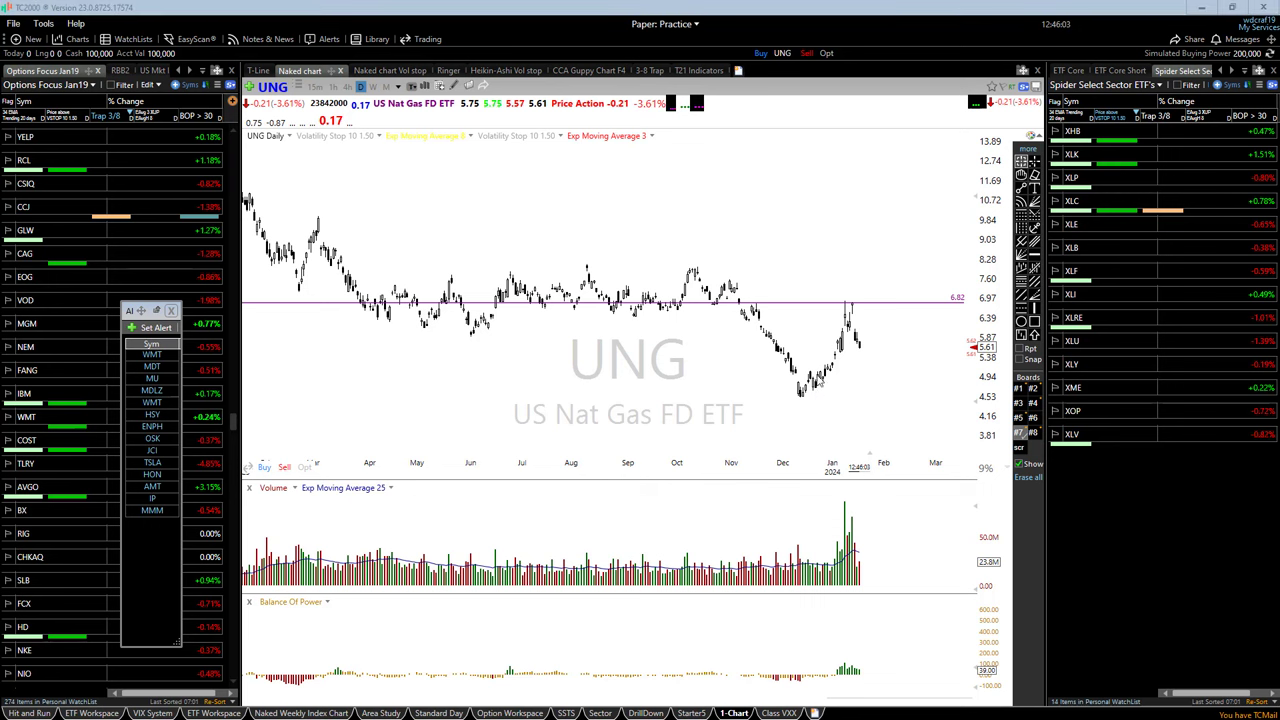
{"action": "mouse_move", "coordinate": [840, 322]}
{"action": "left_mouse_down"}
{"action": "mouse_move", "coordinate": [884, 345]}
{"action": "mouse_move", "coordinate": [875, 326]}
{"action": "mouse_move", "coordinate": [907, 278]}
{"action": "mouse_move", "coordinate": [948, 289]}
{"action": "mouse_move", "coordinate": [956, 275]}
{"action": "left_mouse_up"}
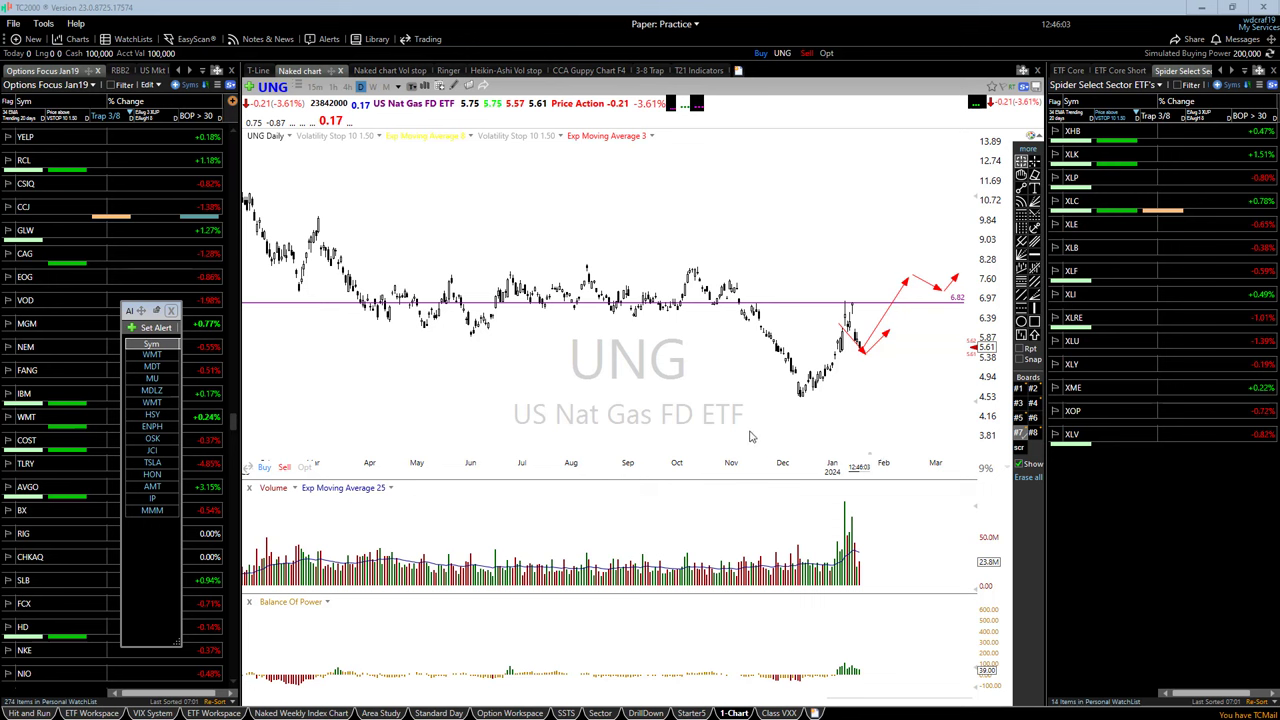
{"action": "key", "text": "Delete"}
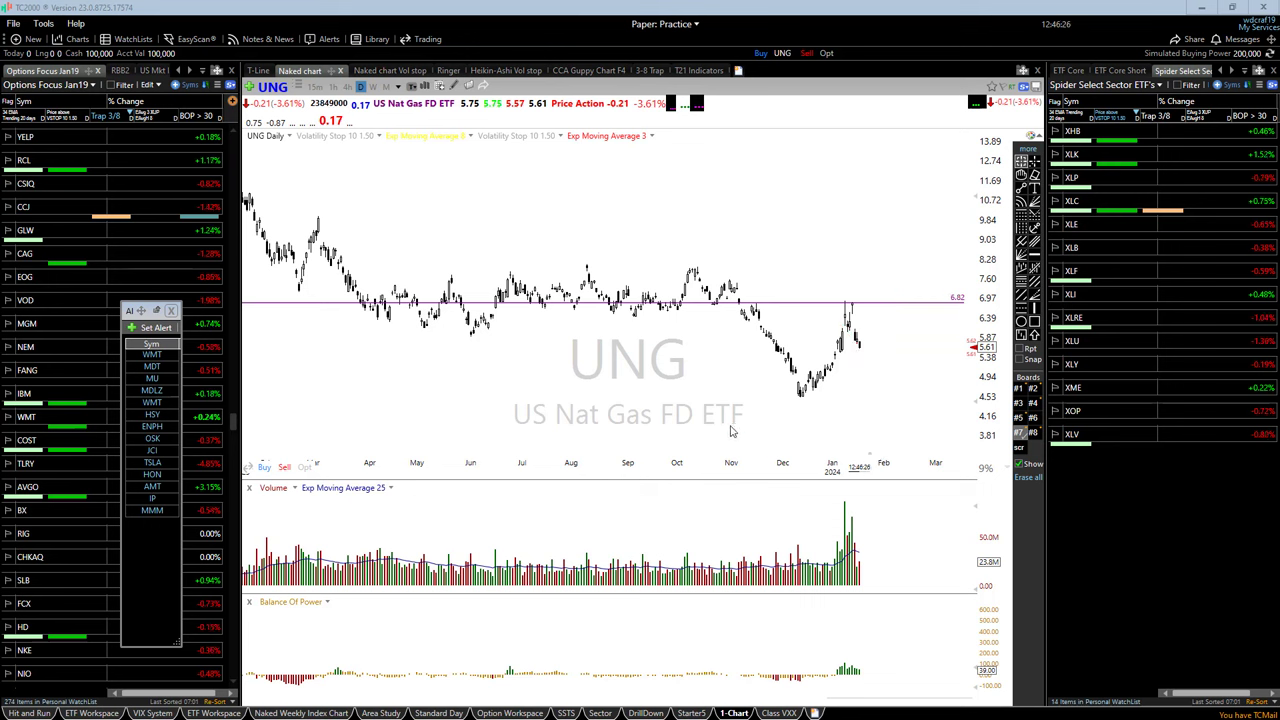
- Change the chart to weekly bars and load International Paper Company (IP)
{"action": "type", "text": "IP"}
{"action": "left_click", "coordinate": [604, 370]}
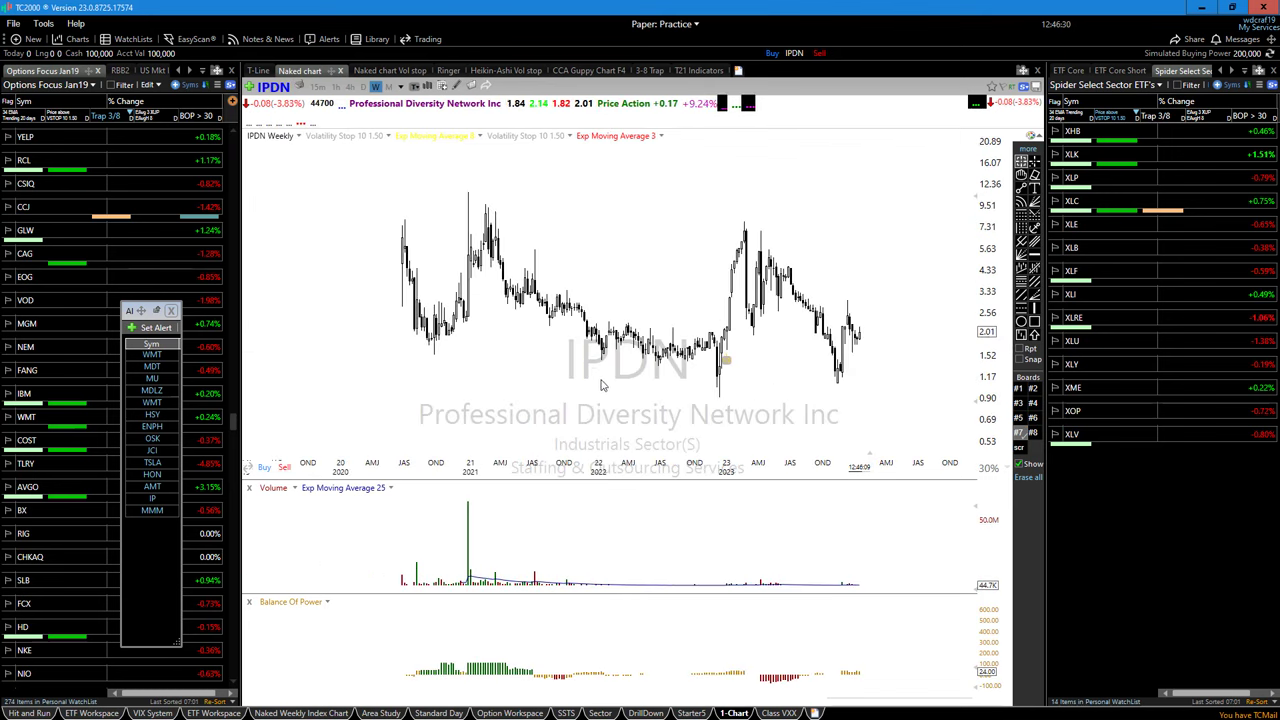
{"action": "scroll", "coordinate": [600, 372], "scroll_direction": "up", "scroll_amount": 5}
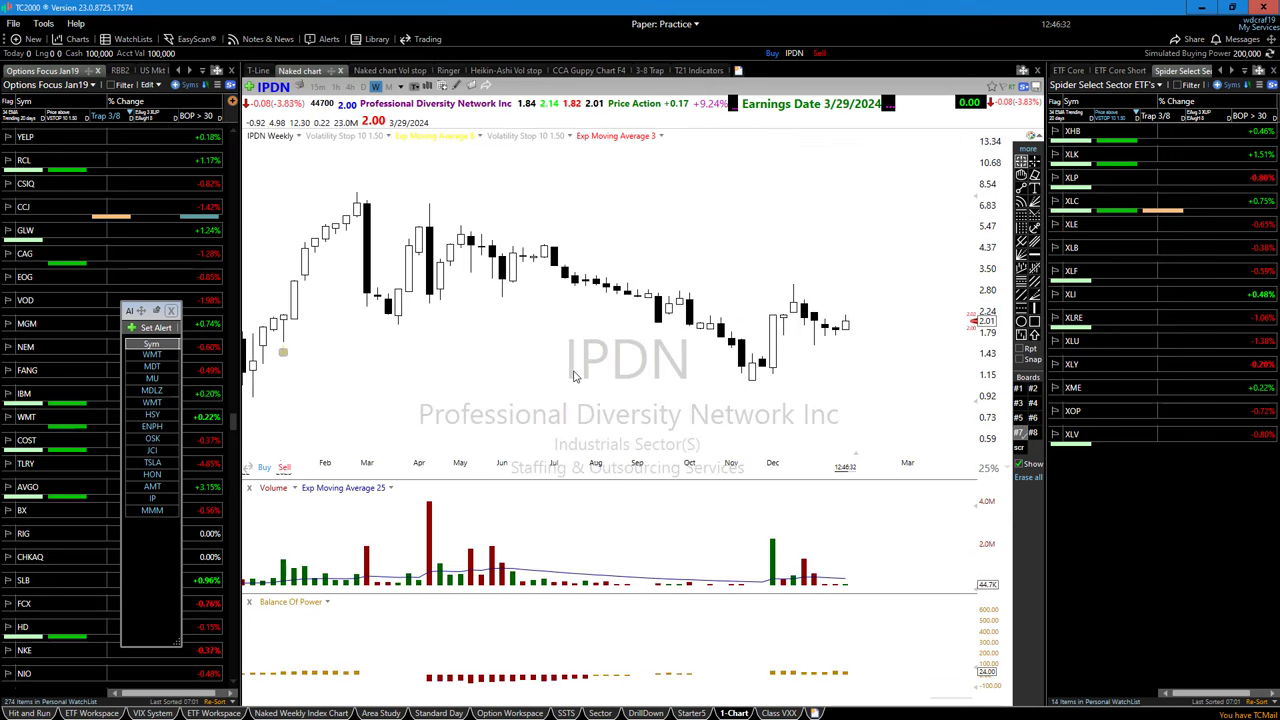
{"action": "type", "text": "IP"}
{"action": "key", "text": "Return"}
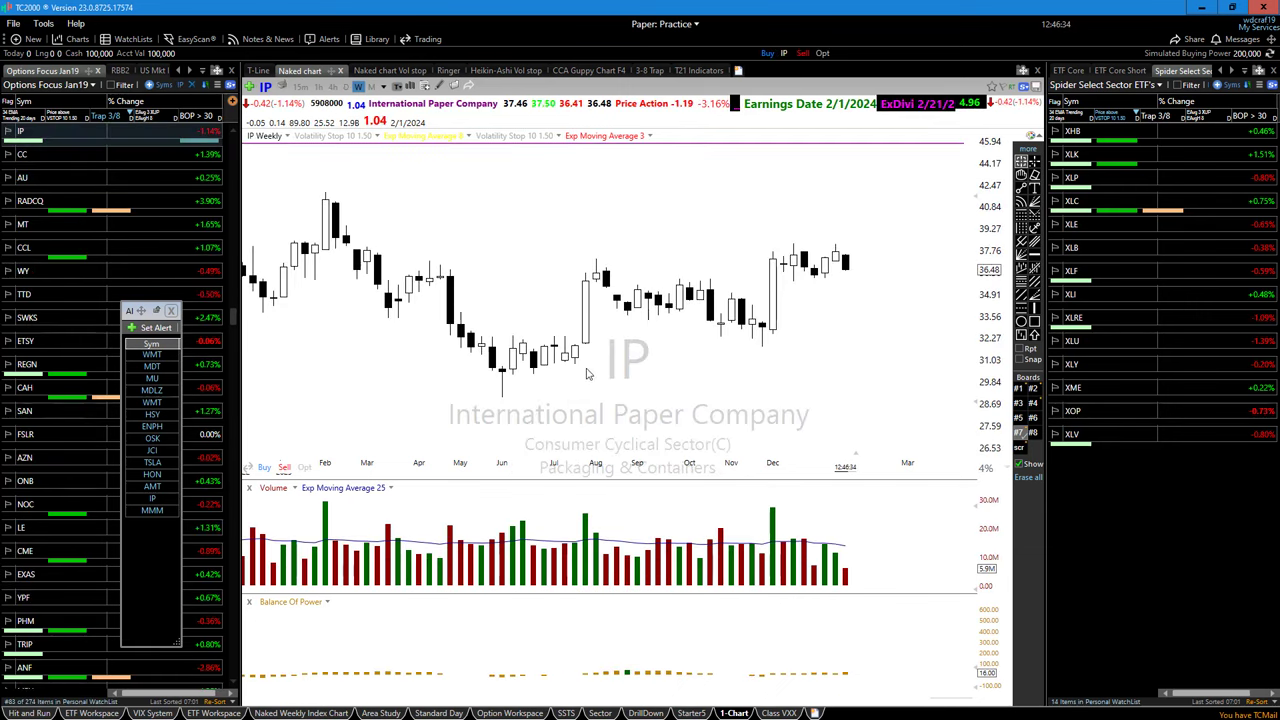
- Extend IP's descending trendline from the 2021 high down past the latest weekly bars
{"action": "scroll", "coordinate": [634, 383], "scroll_direction": "down", "scroll_amount": 5}
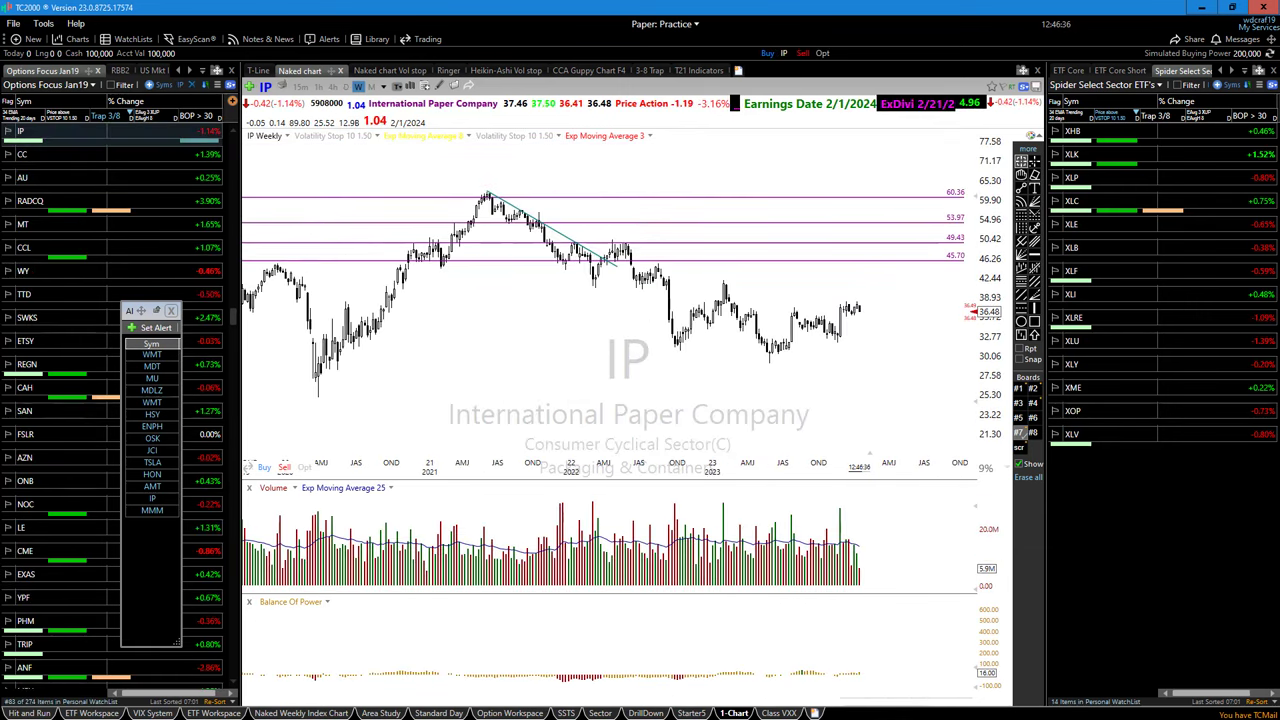
{"action": "left_click_drag", "start_coordinate": [625, 267], "coordinate": [906, 352]}
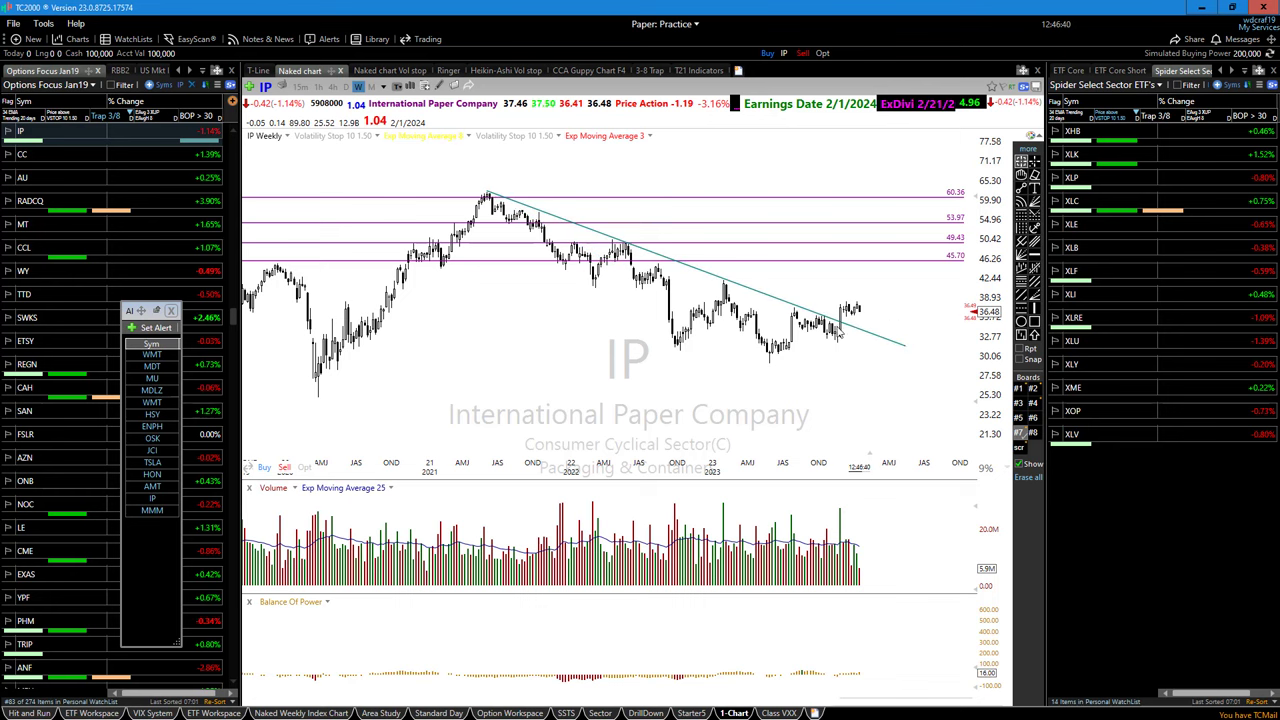
{"action": "scroll", "coordinate": [466, 410], "scroll_direction": "up", "scroll_amount": 2}
{"action": "scroll", "coordinate": [466, 410], "scroll_direction": "up", "scroll_amount": 1}
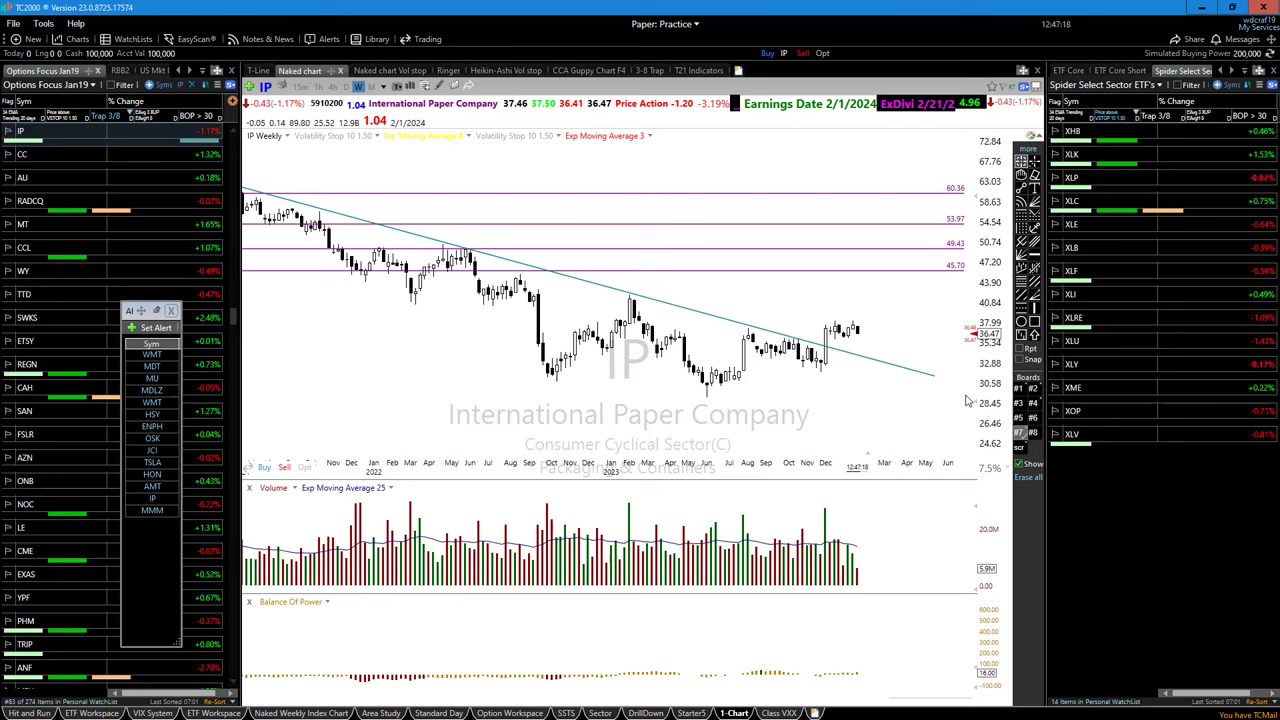
- Load Microsoft (MSFT) and show it with daily bars
{"action": "left_click", "coordinate": [527, 368]}
{"action": "type", "text": "MSFT"}
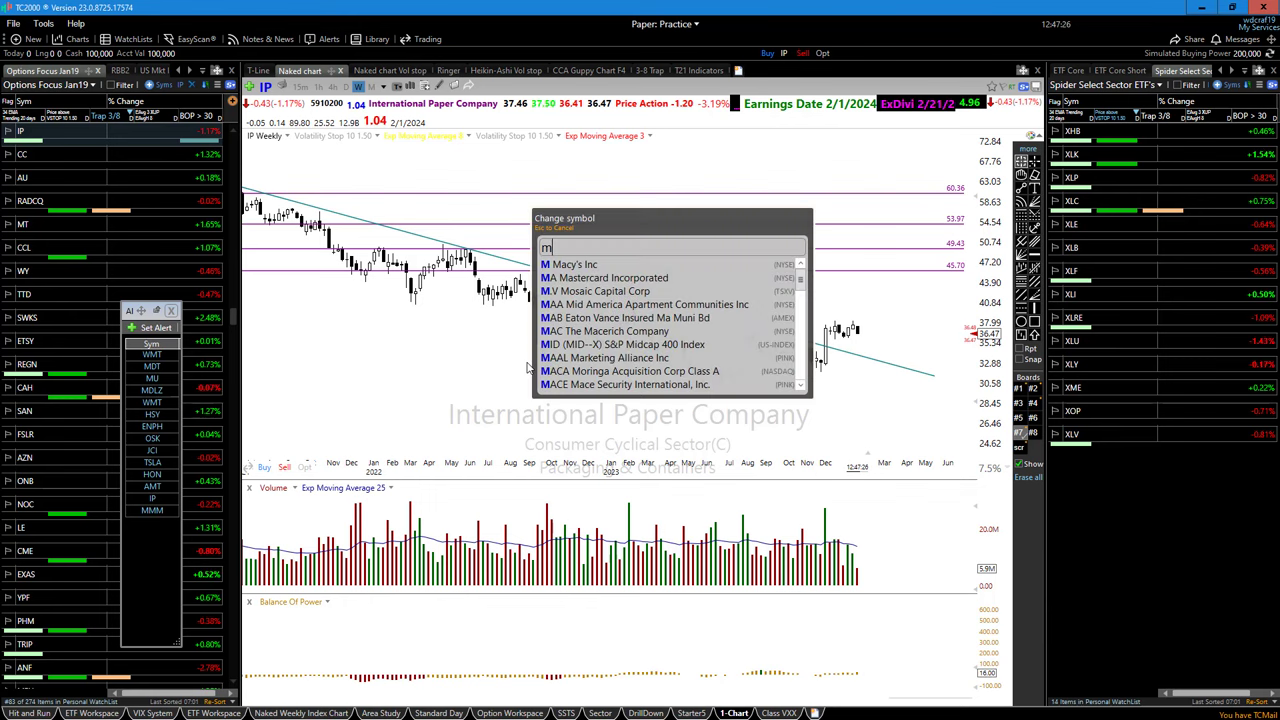
{"action": "key", "text": "Return"}
{"action": "key", "text": "d"}
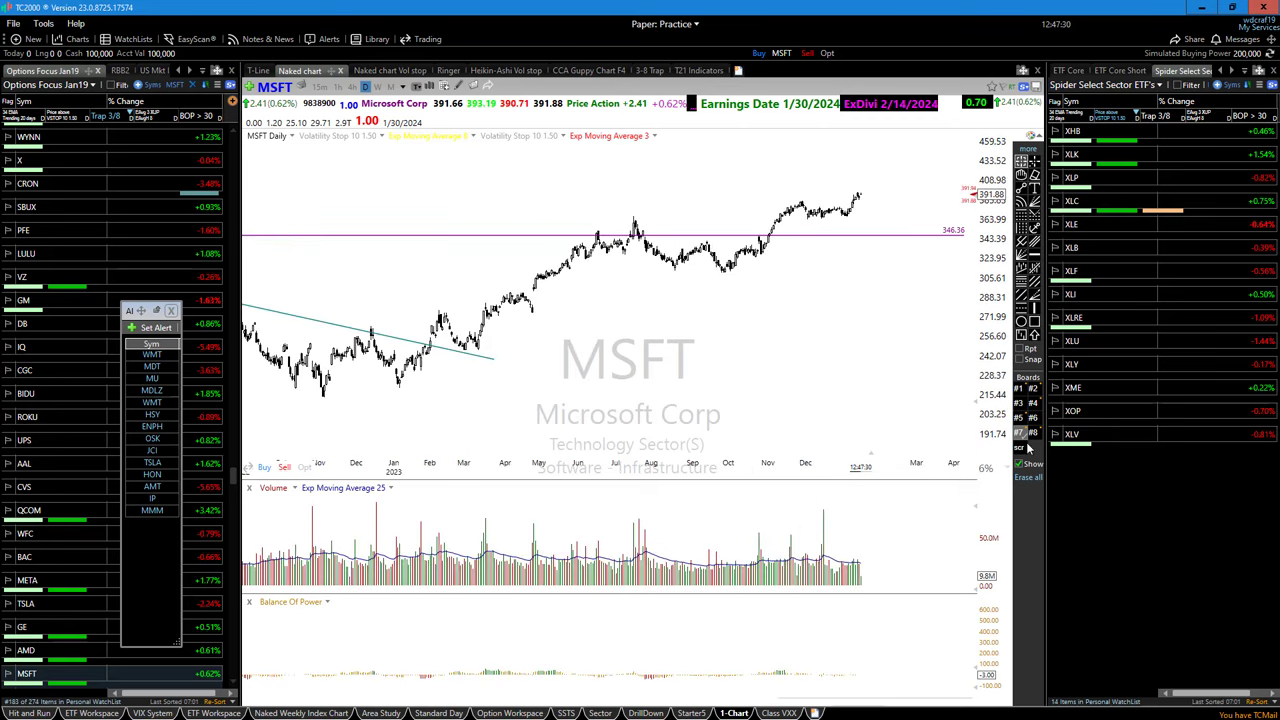
- Examine MSFT's daily price history and trendlines from 2018 to 2020, and its latest bars against the 346.36 line
{"action": "scroll", "coordinate": [679, 390], "scroll_direction": "down", "scroll_amount": 5}
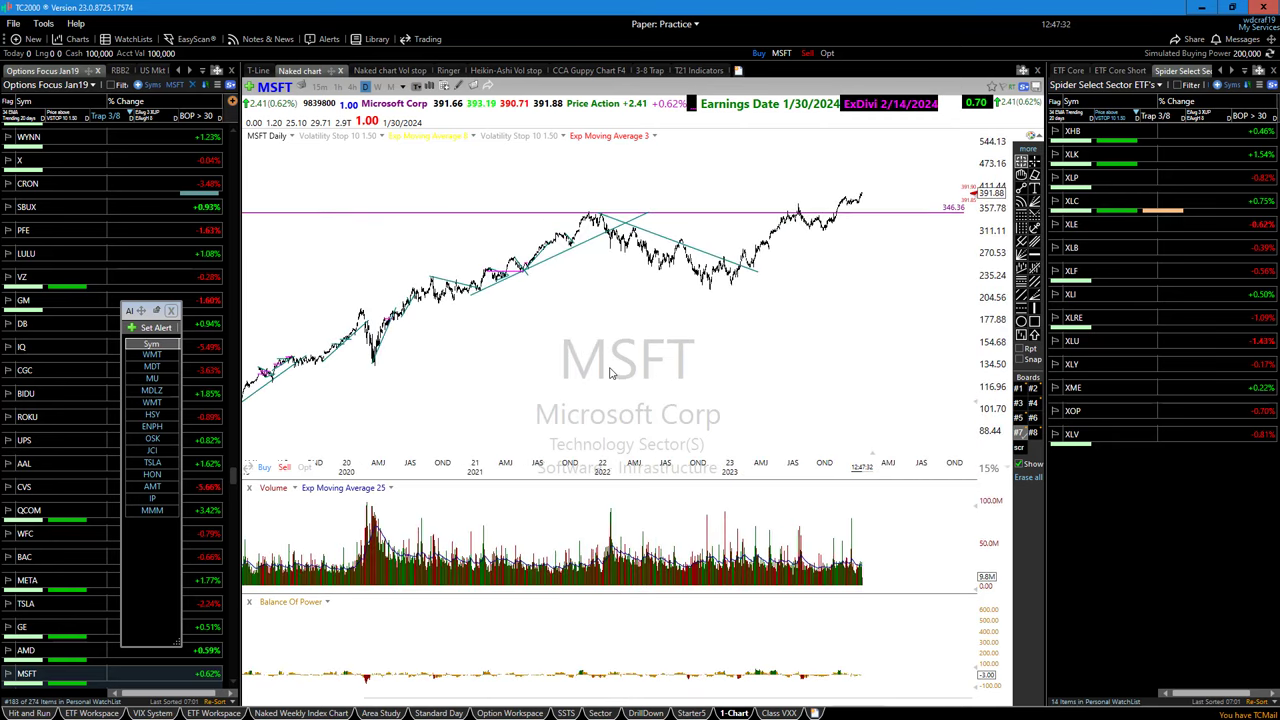
{"action": "scroll", "coordinate": [614, 372], "scroll_direction": "down", "scroll_amount": 3}
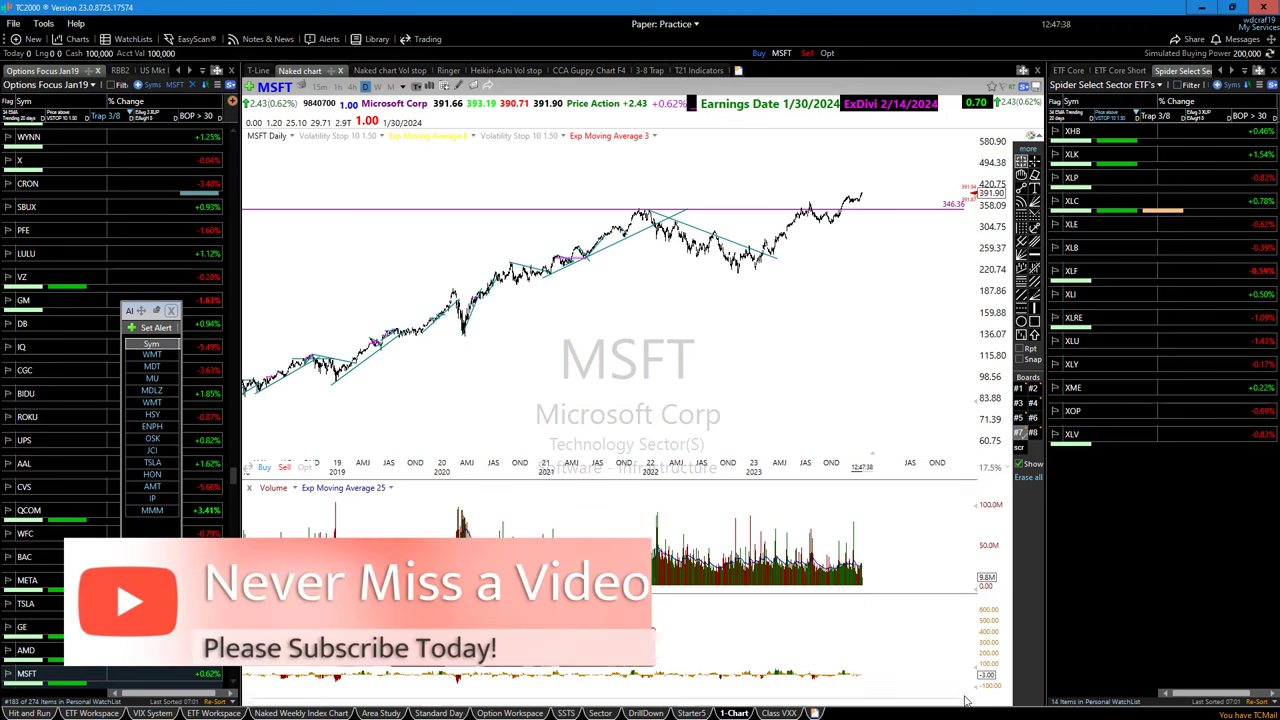
{"action": "scroll", "coordinate": [751, 643], "scroll_direction": "up", "scroll_amount": 2}
{"action": "scroll", "coordinate": [751, 643], "scroll_direction": "up", "scroll_amount": 4}
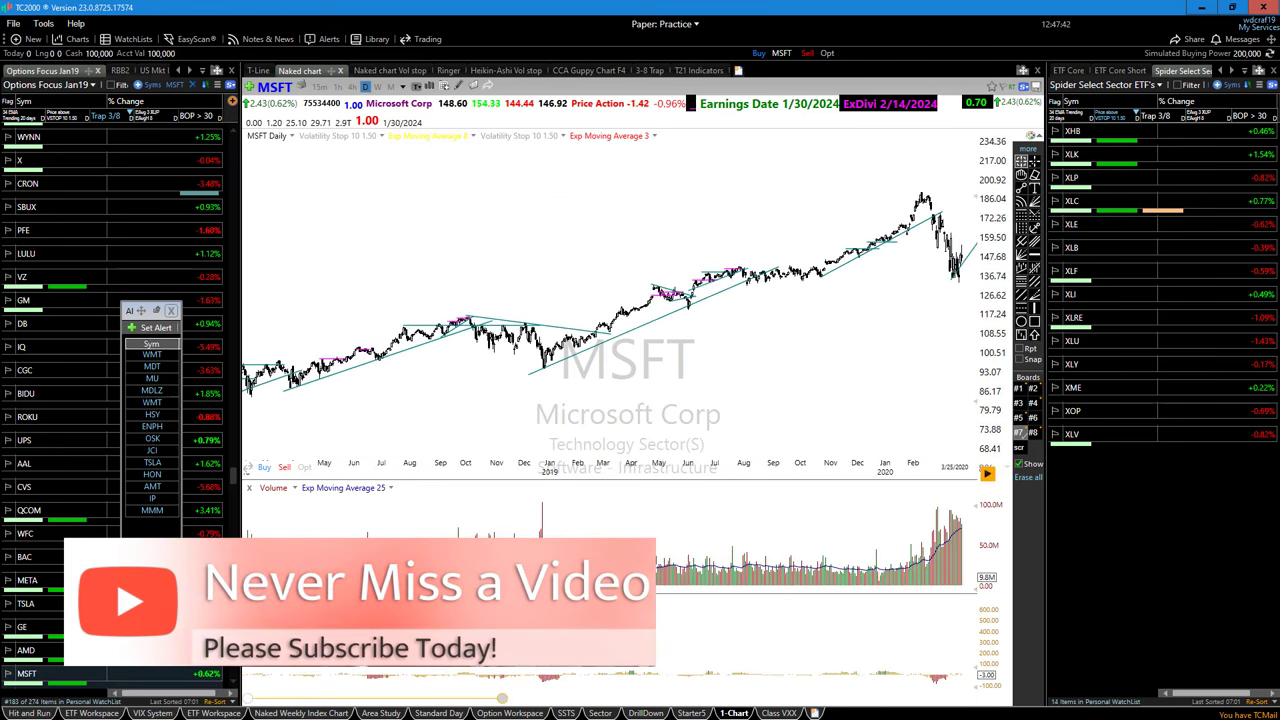
{"action": "scroll", "coordinate": [610, 450], "scroll_direction": "up", "scroll_amount": 3}
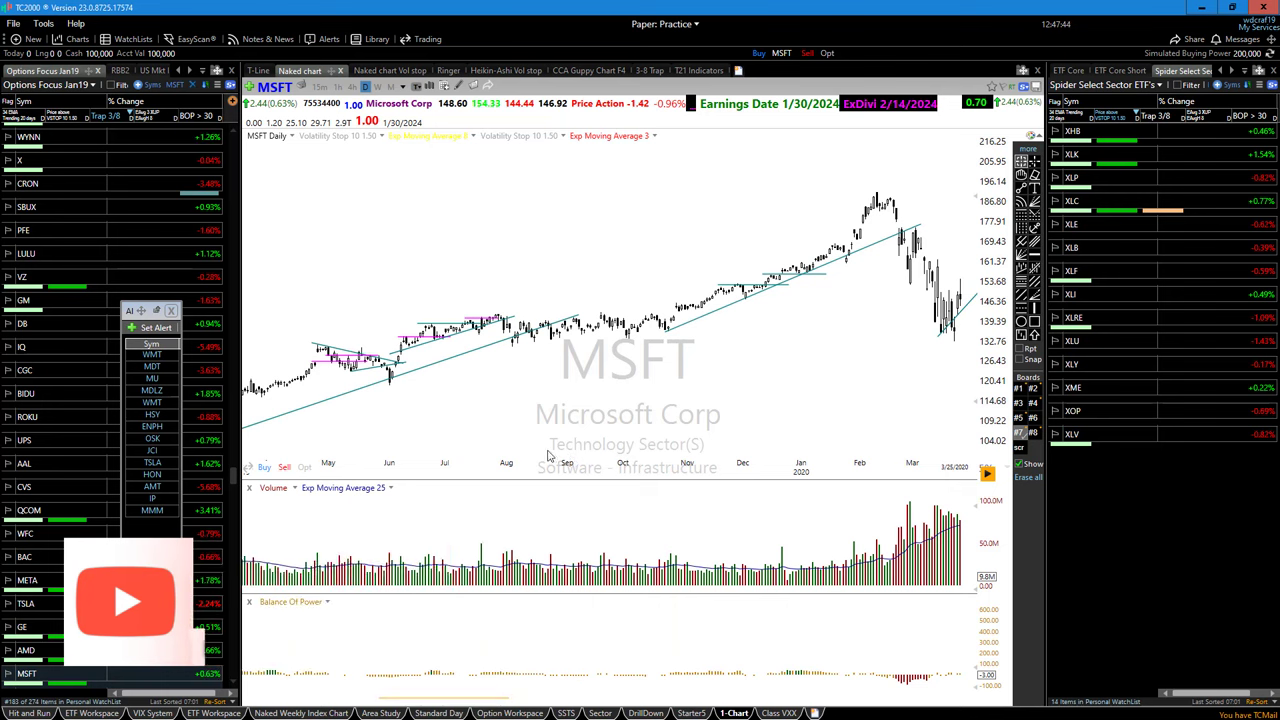
{"action": "scroll", "coordinate": [568, 452], "scroll_direction": "down", "scroll_amount": 3}
{"action": "scroll", "coordinate": [565, 445], "scroll_direction": "down", "scroll_amount": 1}
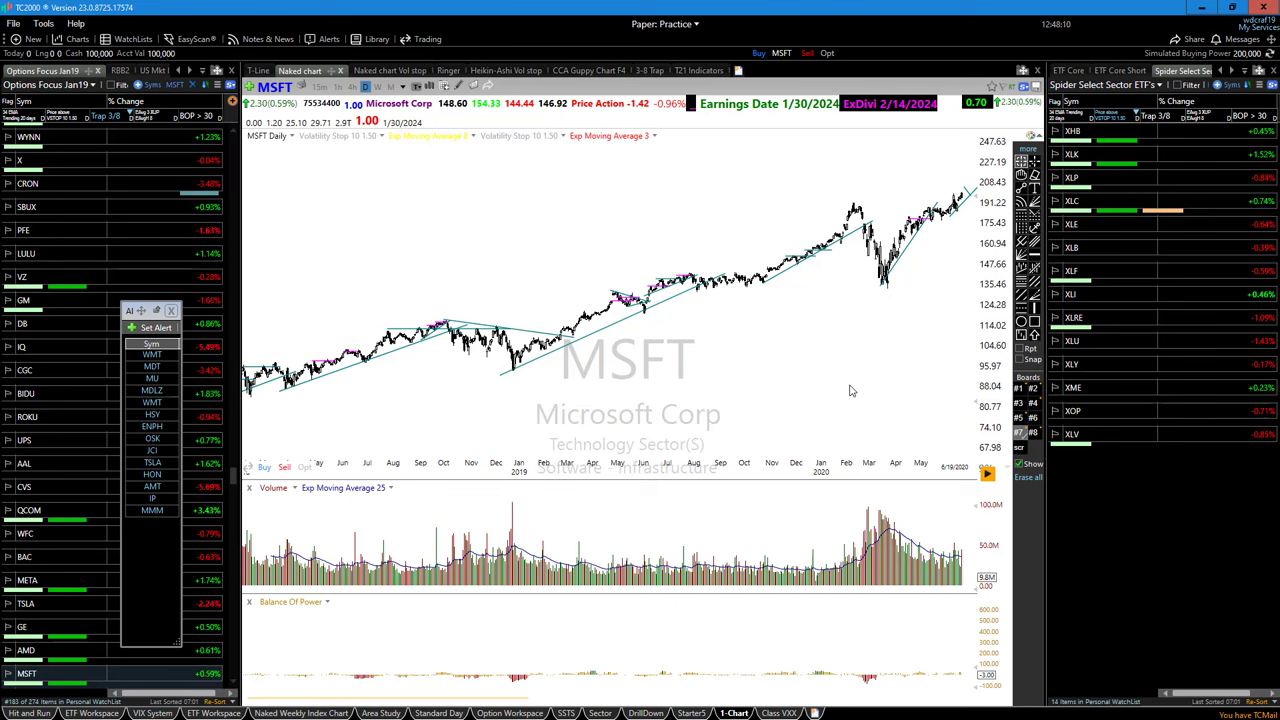
{"action": "scroll", "coordinate": [745, 316], "scroll_direction": "up", "scroll_amount": 3}
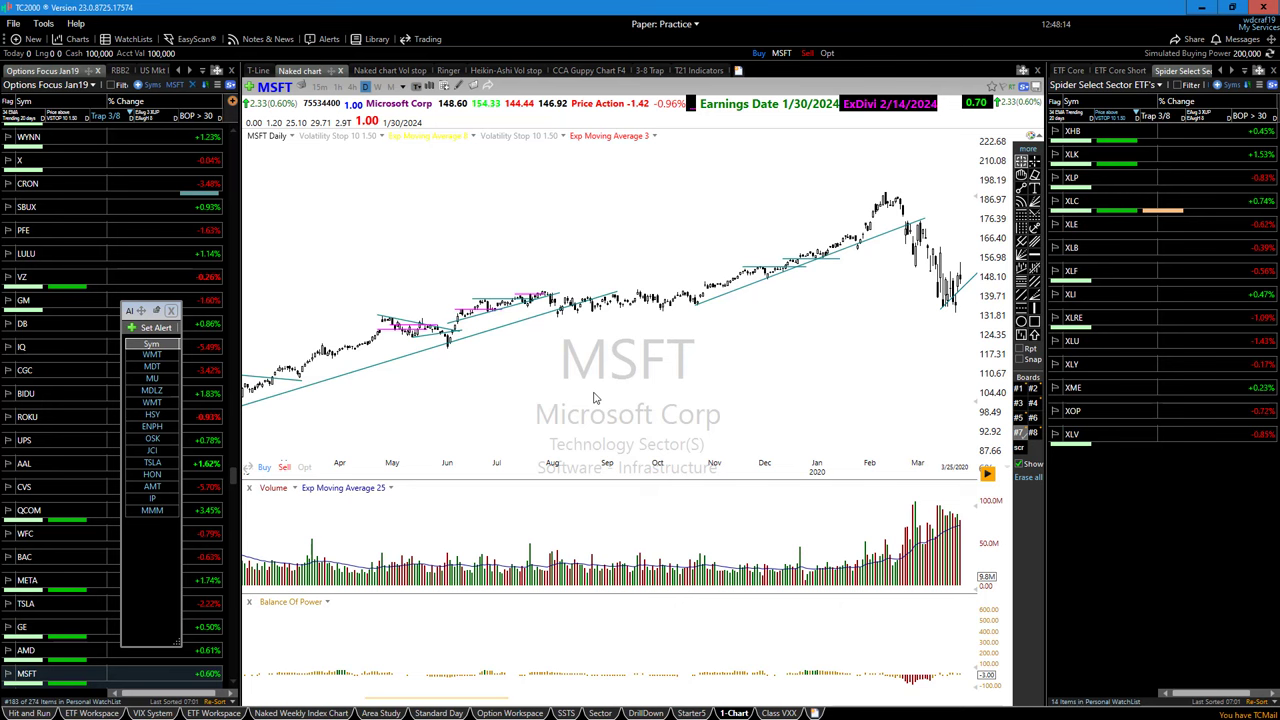
{"action": "scroll", "coordinate": [690, 402], "scroll_direction": "up", "scroll_amount": 2}
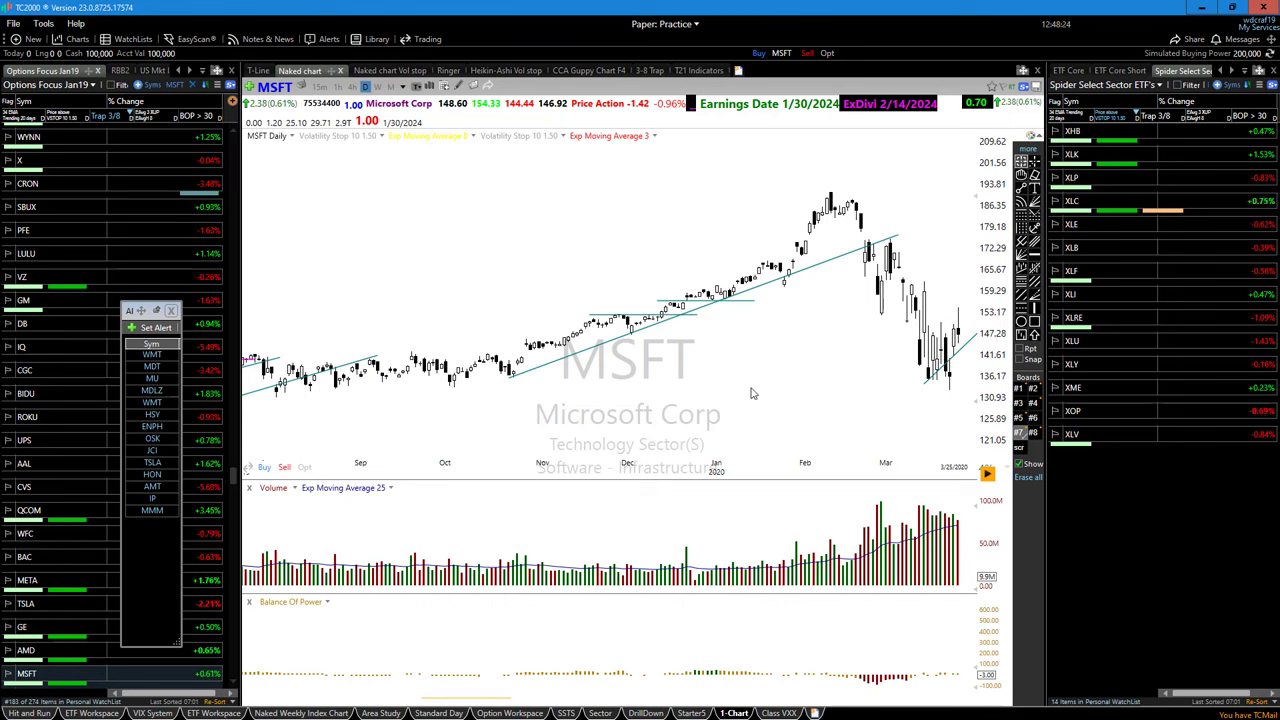
{"action": "scroll", "coordinate": [752, 393], "scroll_direction": "down", "scroll_amount": 3}
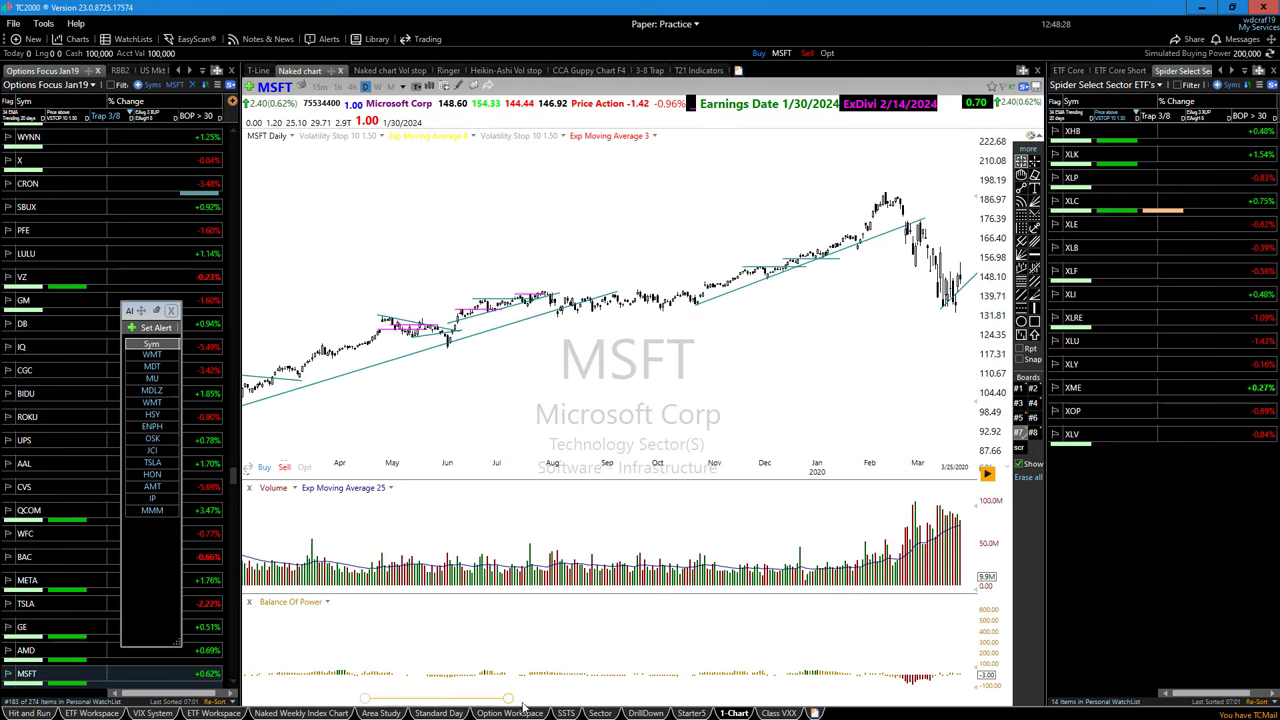
{"action": "left_click_drag", "start_coordinate": [509, 698], "coordinate": [858, 698]}
{"action": "scroll", "coordinate": [575, 365], "scroll_direction": "down", "scroll_amount": 1}
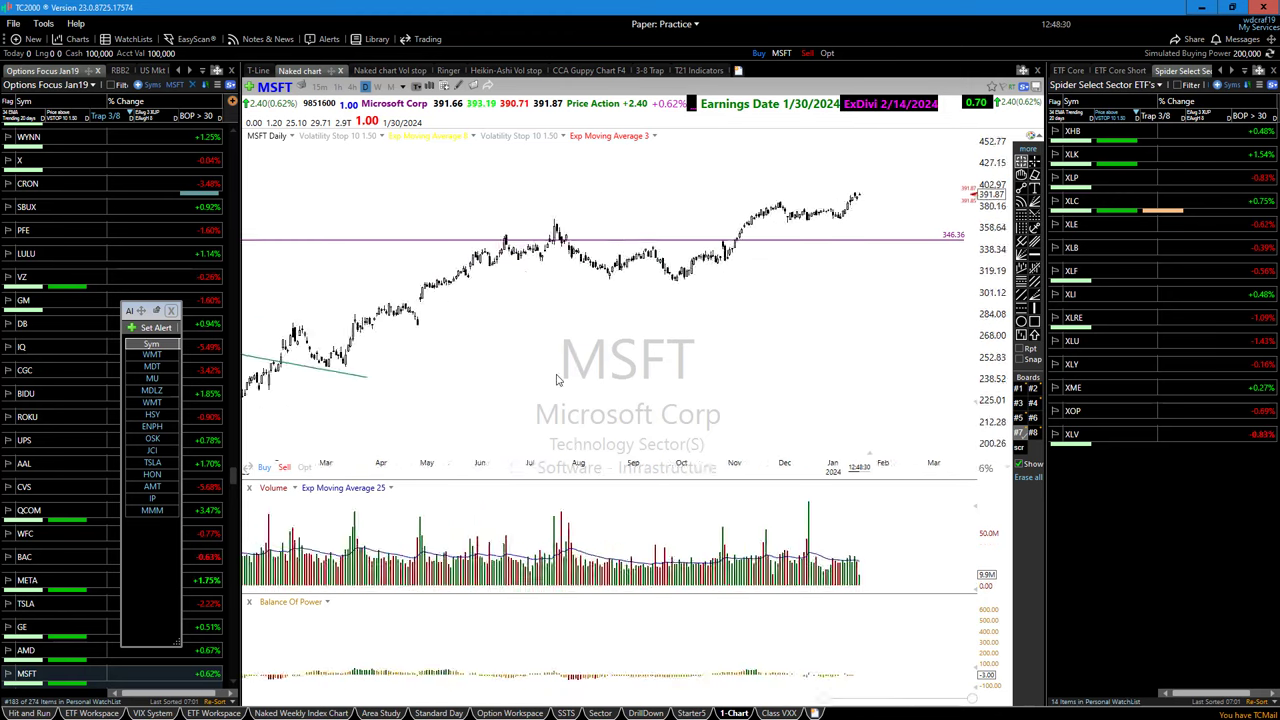
{"action": "scroll", "coordinate": [584, 390], "scroll_direction": "up", "scroll_amount": 1}
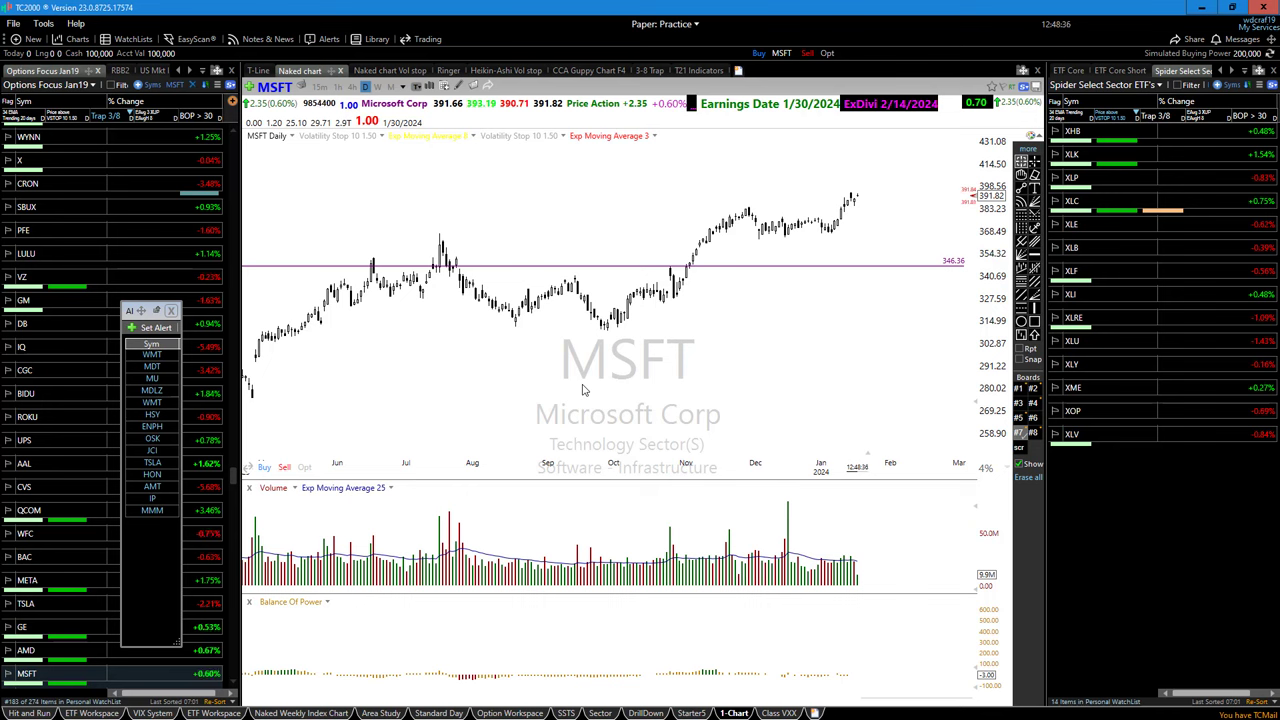
{"action": "scroll", "coordinate": [700, 390], "scroll_direction": "up", "scroll_amount": 3}
- Load the Apple (AAPL) daily chart
{"action": "left_click", "coordinate": [716, 386]}
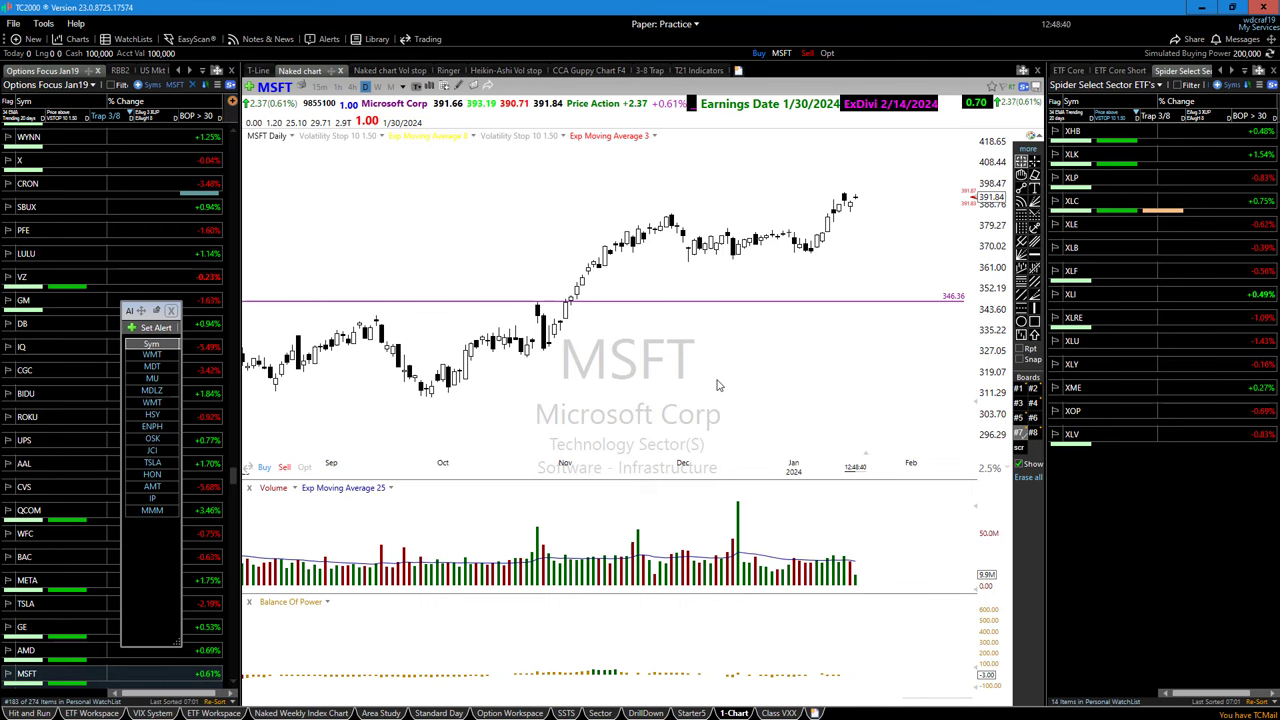
{"action": "type", "text": "AAPL"}
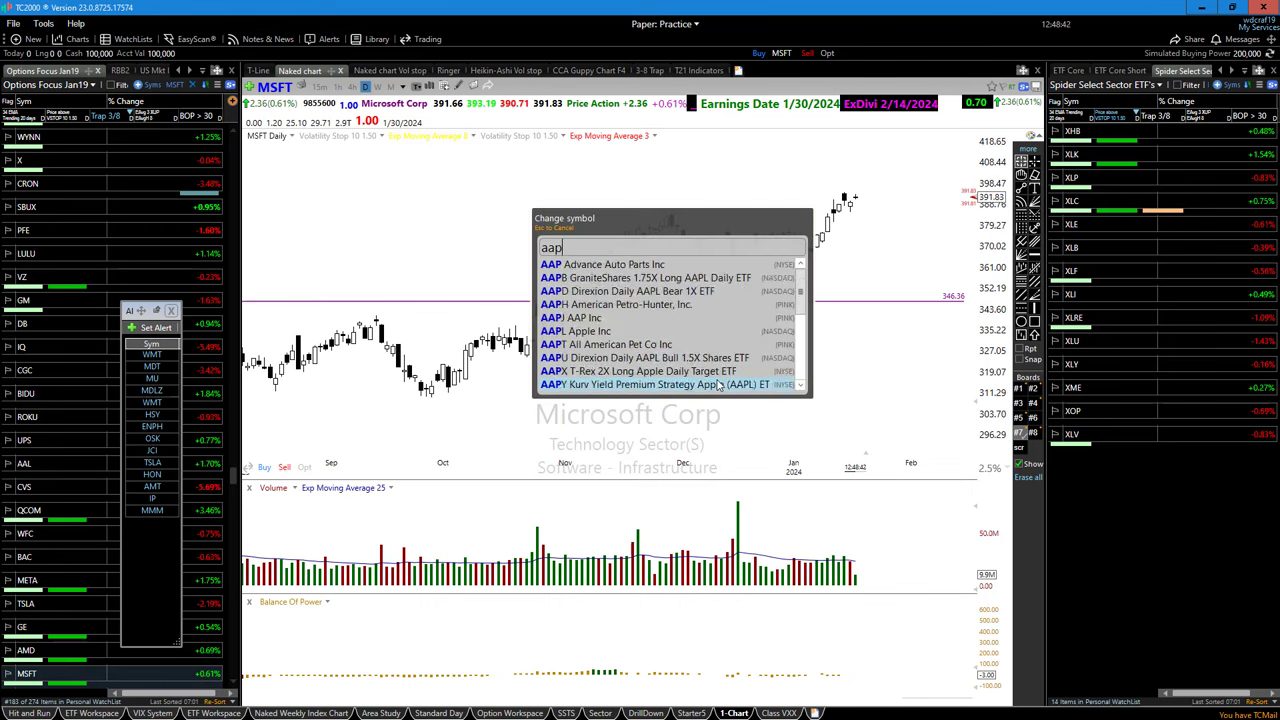
{"action": "key", "text": "Return"}
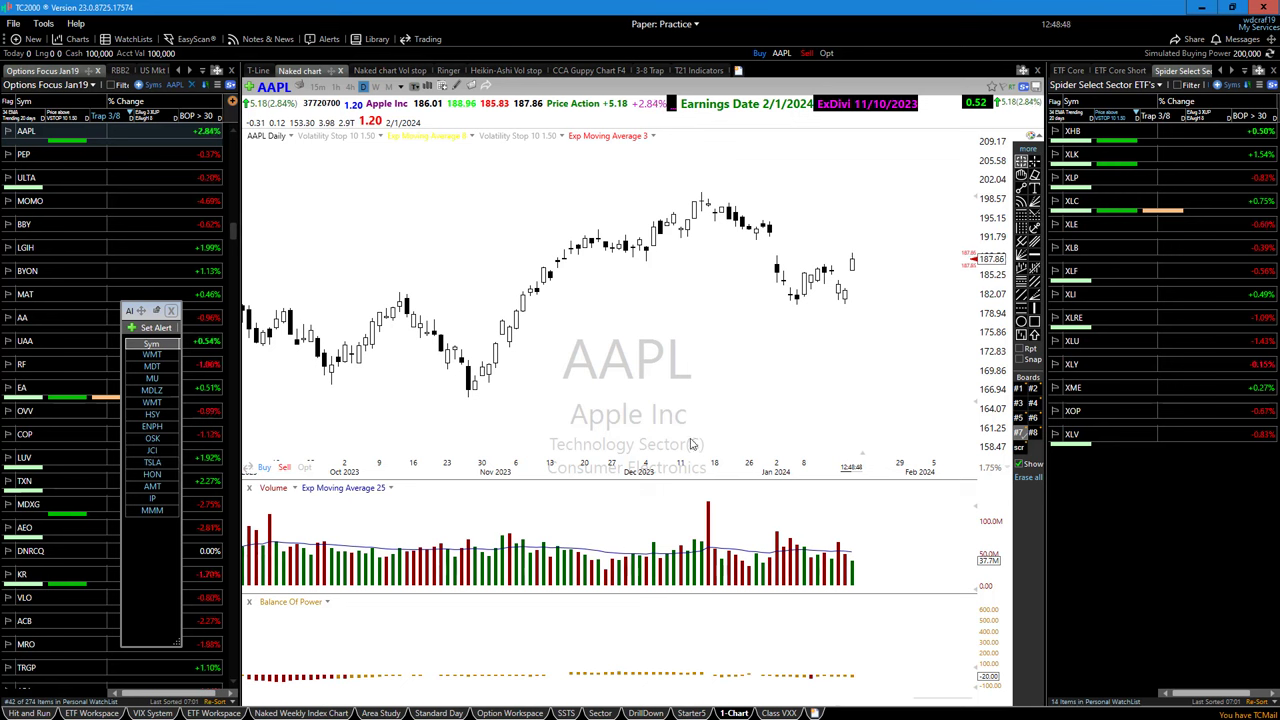
- Draw a horizontal resistance line on AAPL at about 195.34, across the July and December highs
{"action": "scroll", "coordinate": [802, 374], "scroll_direction": "down", "scroll_amount": 3}
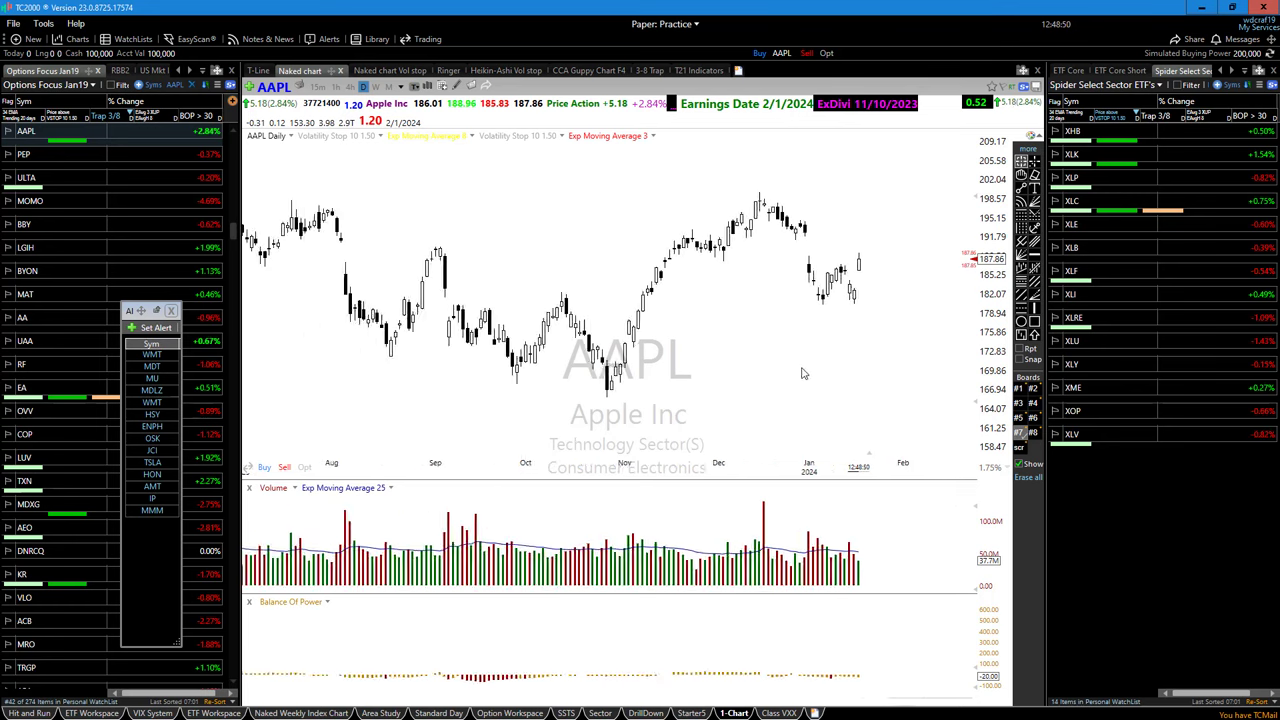
{"action": "left_click", "coordinate": [1029, 269]}
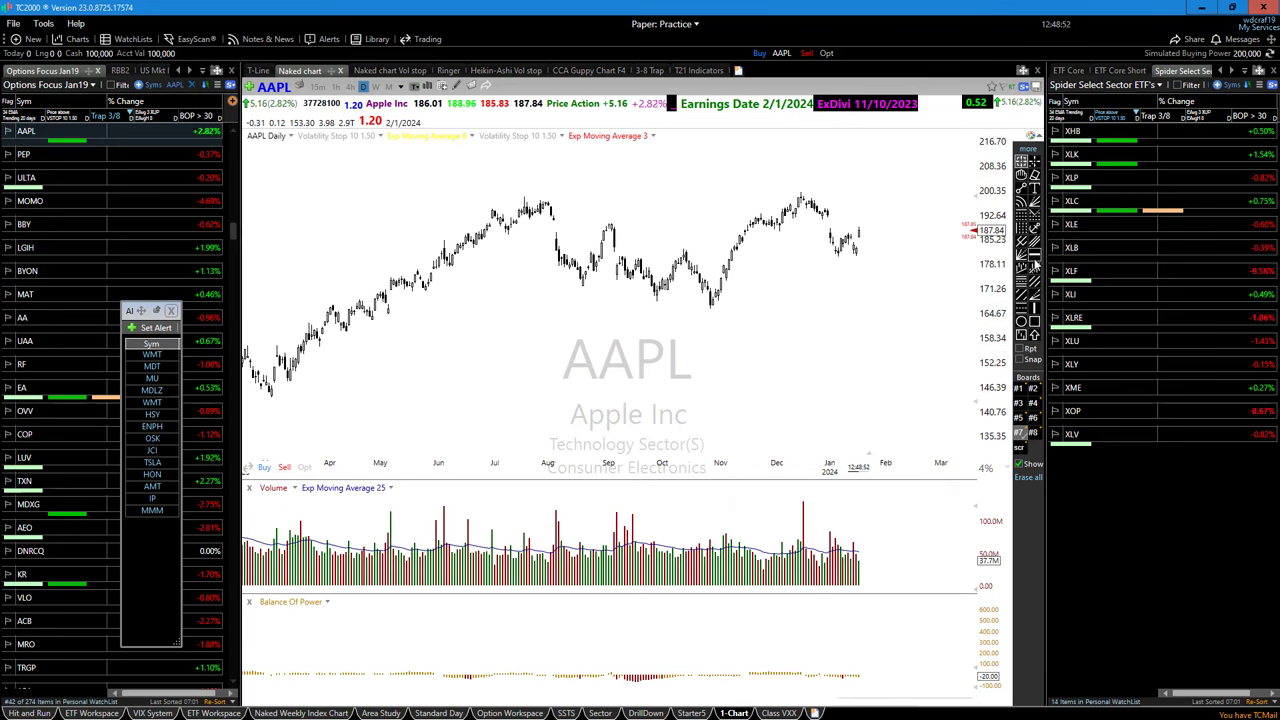
{"action": "left_click", "coordinate": [880, 206]}
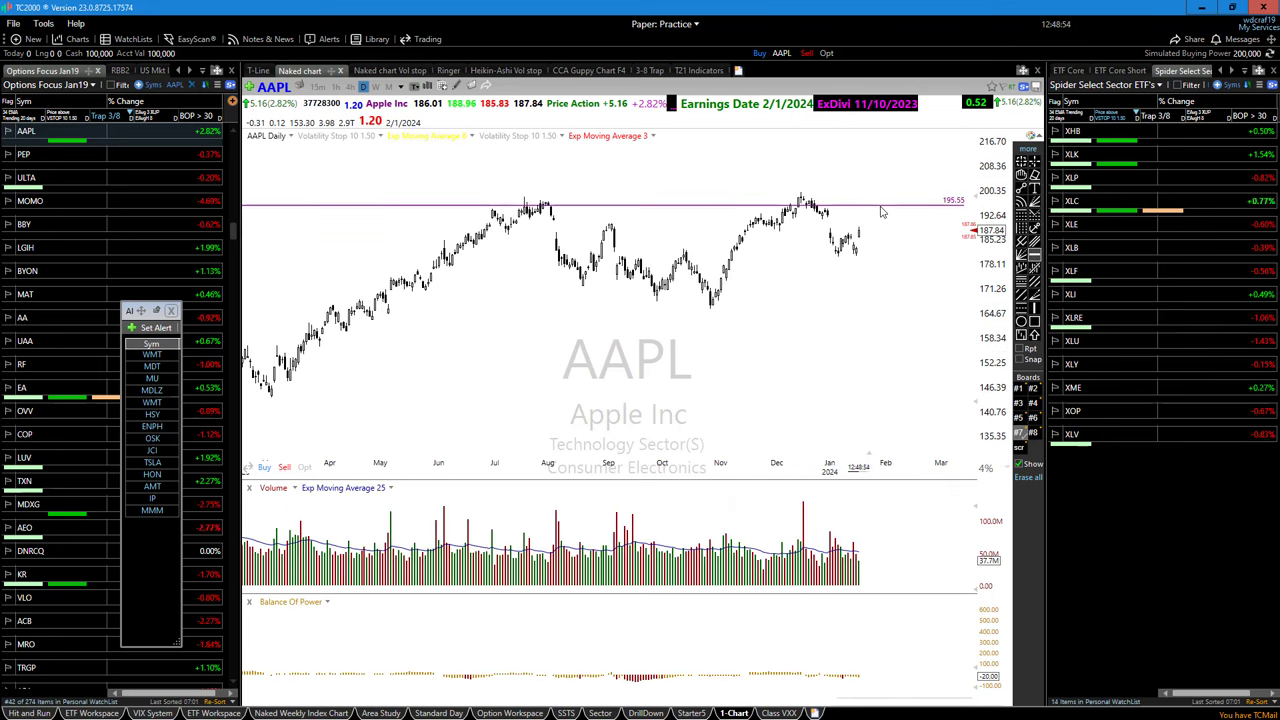
{"action": "scroll", "coordinate": [703, 390], "scroll_direction": "up", "scroll_amount": 1}
{"action": "scroll", "coordinate": [703, 390], "scroll_direction": "up", "scroll_amount": 1}
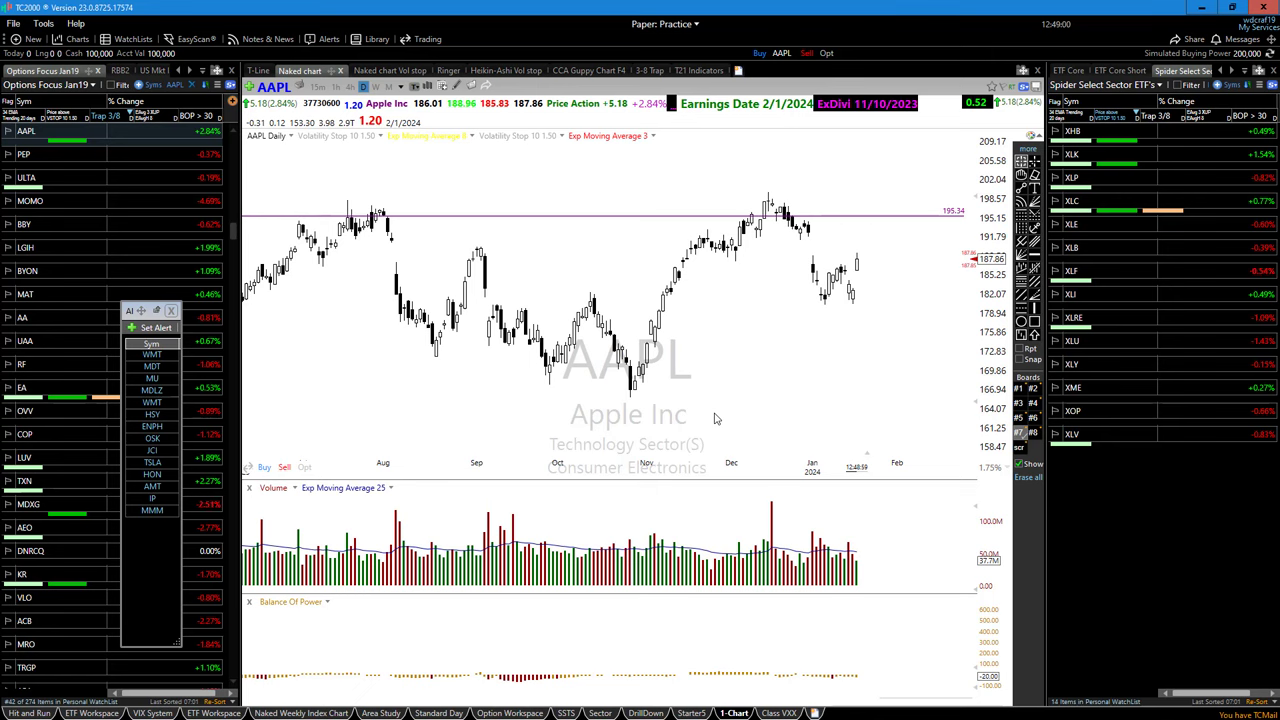
- Review AAPL's daily bars against the new resistance line and switch back to the simulated trading platform's Trade page
{"action": "scroll", "coordinate": [718, 400], "scroll_direction": "down", "scroll_amount": 1}
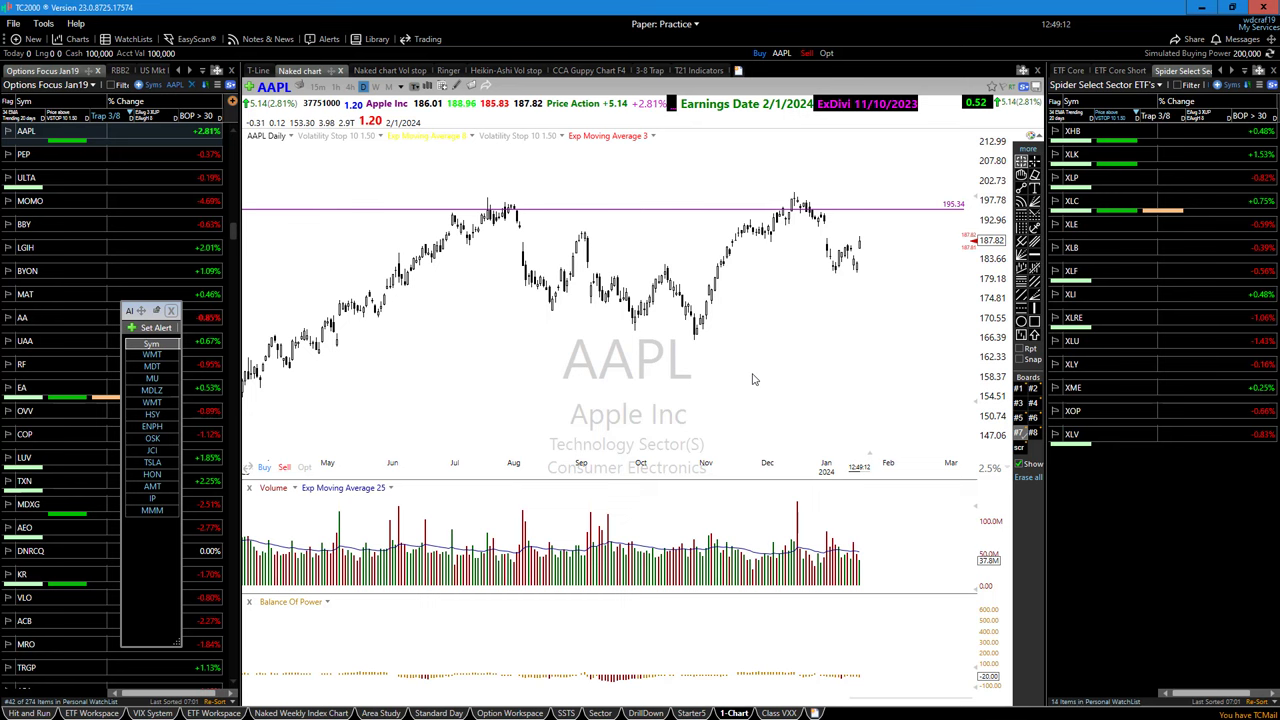
{"action": "scroll", "coordinate": [744, 384], "scroll_direction": "up", "scroll_amount": 3}
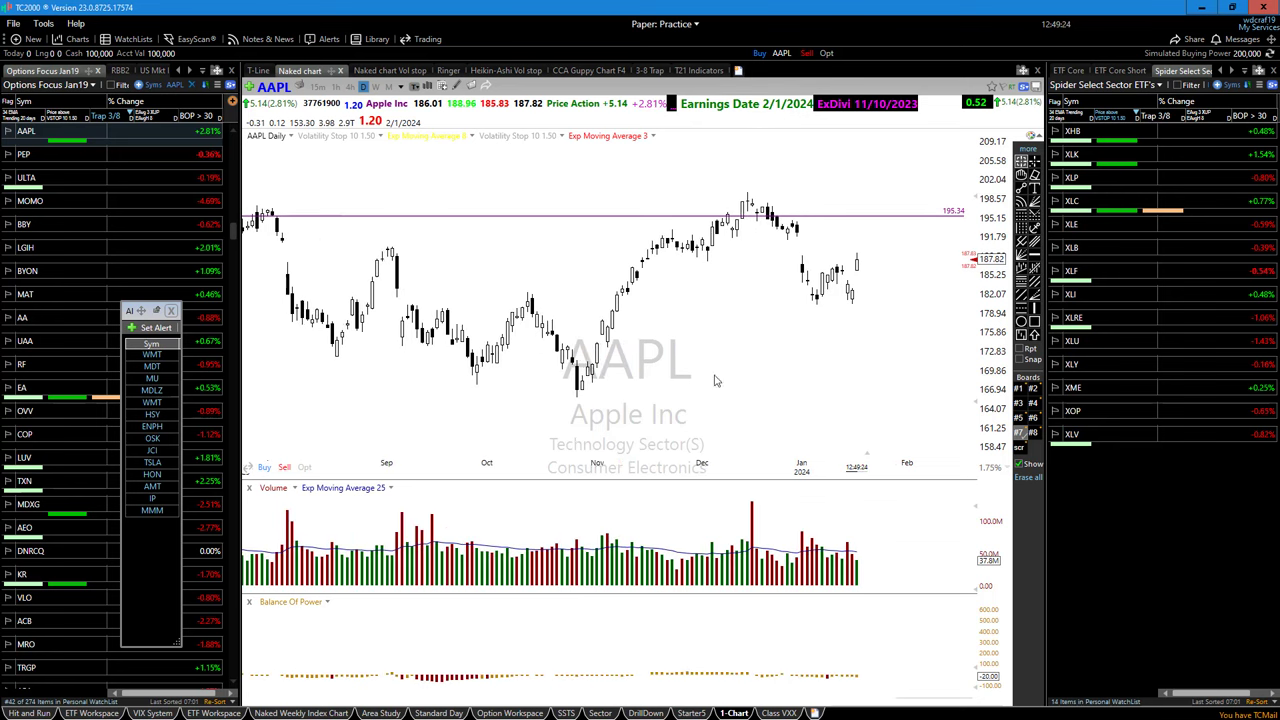
{"action": "scroll", "coordinate": [720, 385], "scroll_direction": "up", "scroll_amount": 1}
{"action": "key", "text": "alt+Tab"}
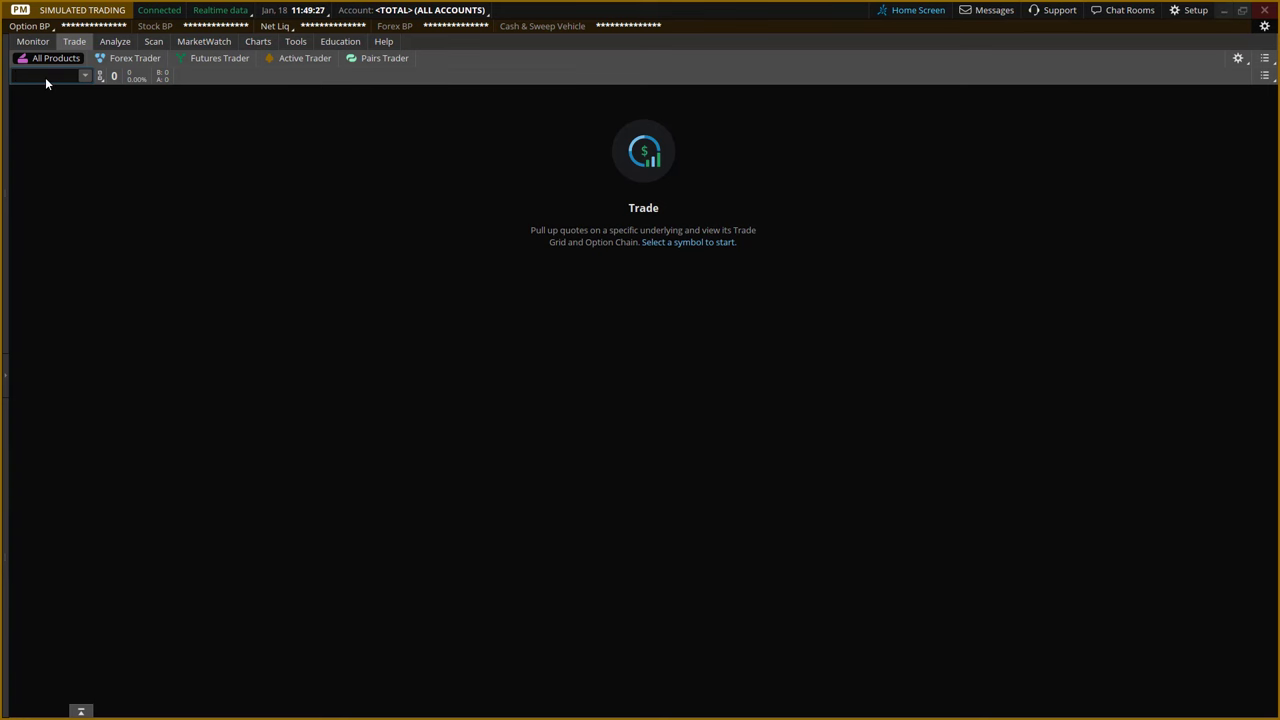
- Load AAPL's 16 FEB 24 option chain and compare its call strikes with the daily price chart
{"action": "type", "text": "AAPL"}
{"action": "key", "text": "Return"}
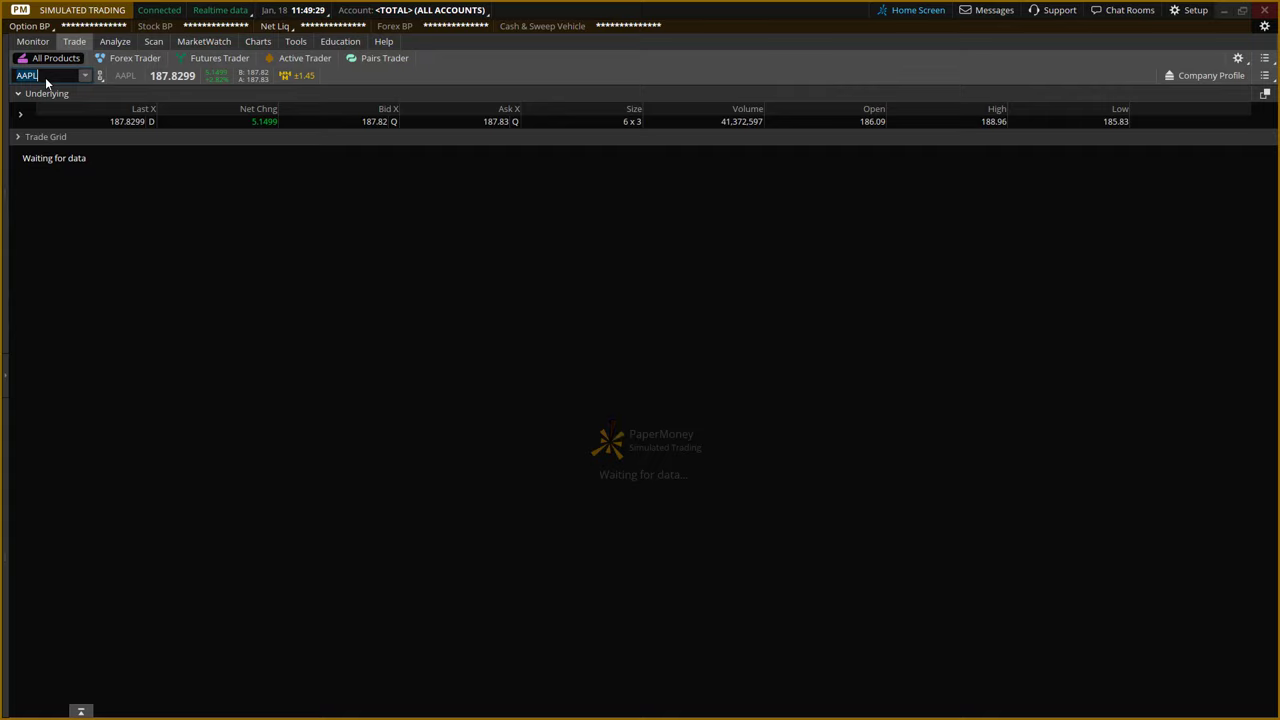
{"action": "scroll", "coordinate": [150, 340], "scroll_direction": "down", "scroll_amount": 5}
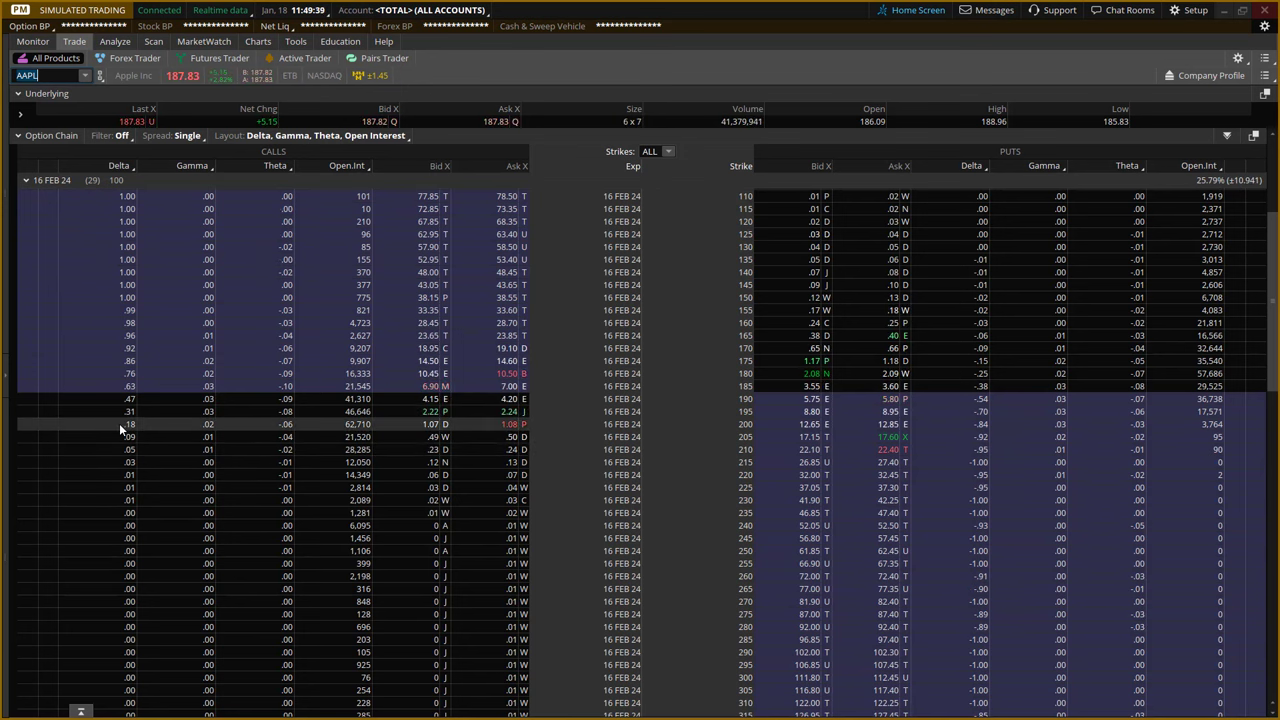
{"action": "left_click", "coordinate": [1223, 11]}
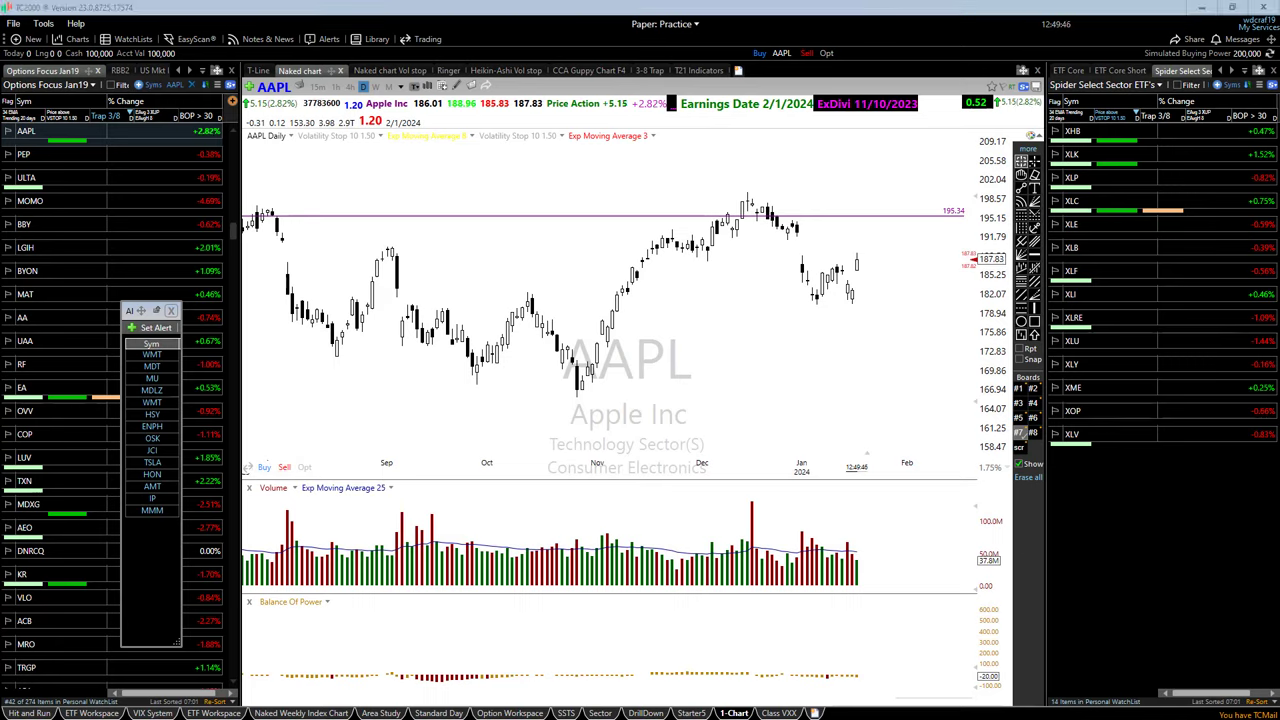
{"action": "key", "text": "alt+Tab"}
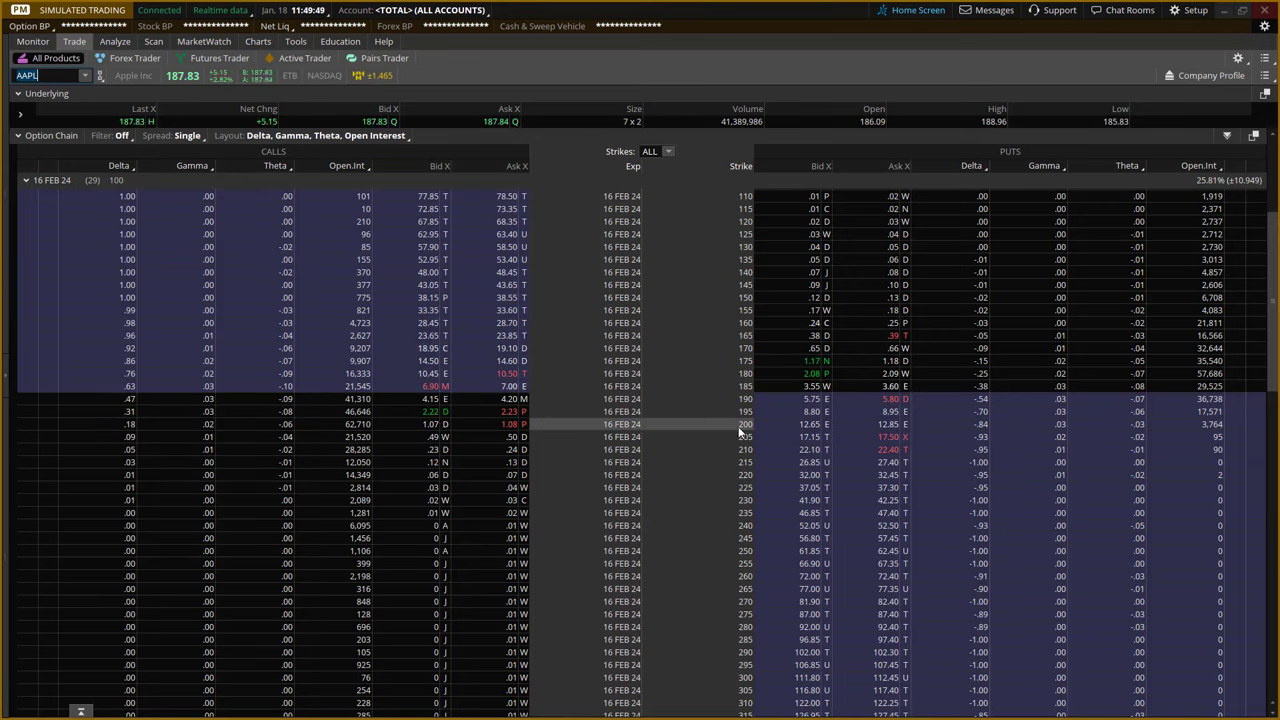
- Build a 16 FEB 24 AAPL call backratio selling 2 of the 200 strike and buying 3 of the 210 strike
{"action": "left_click", "coordinate": [419, 423]}
{"action": "left_click", "coordinate": [433, 427]}
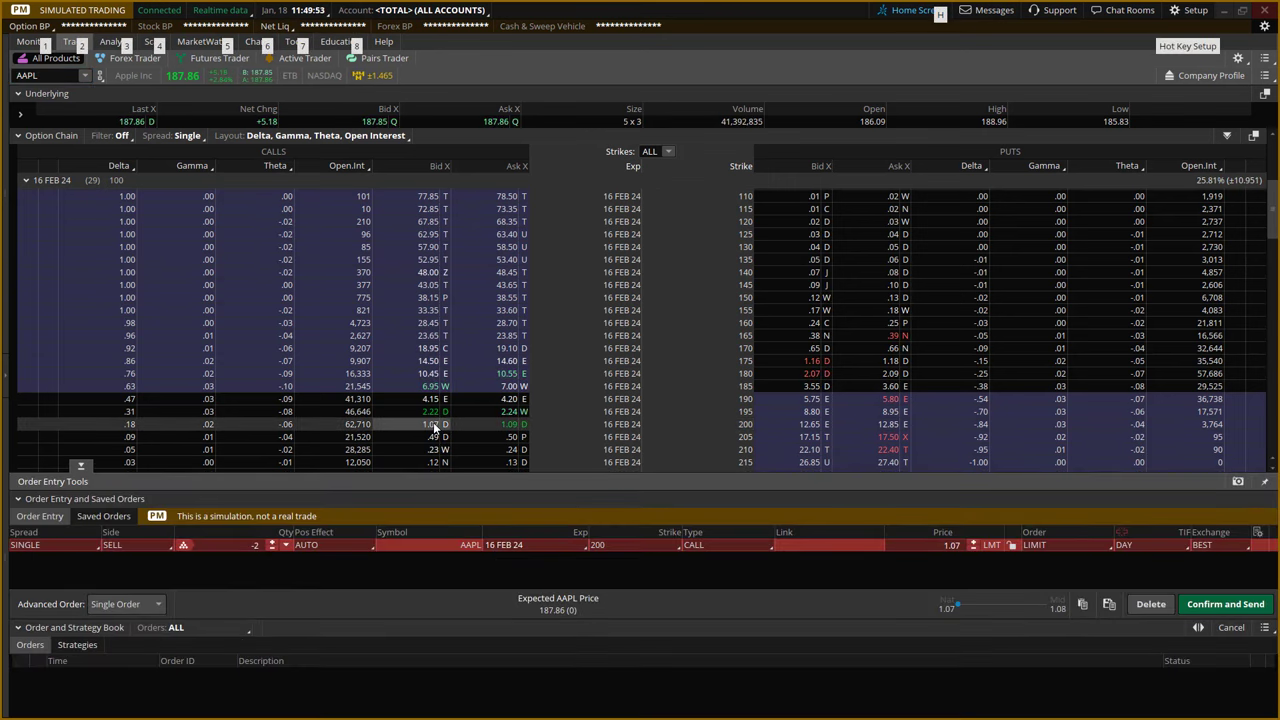
{"action": "left_click", "coordinate": [511, 450], "text": "ctrl"}
{"action": "left_click", "coordinate": [513, 452], "text": "ctrl"}
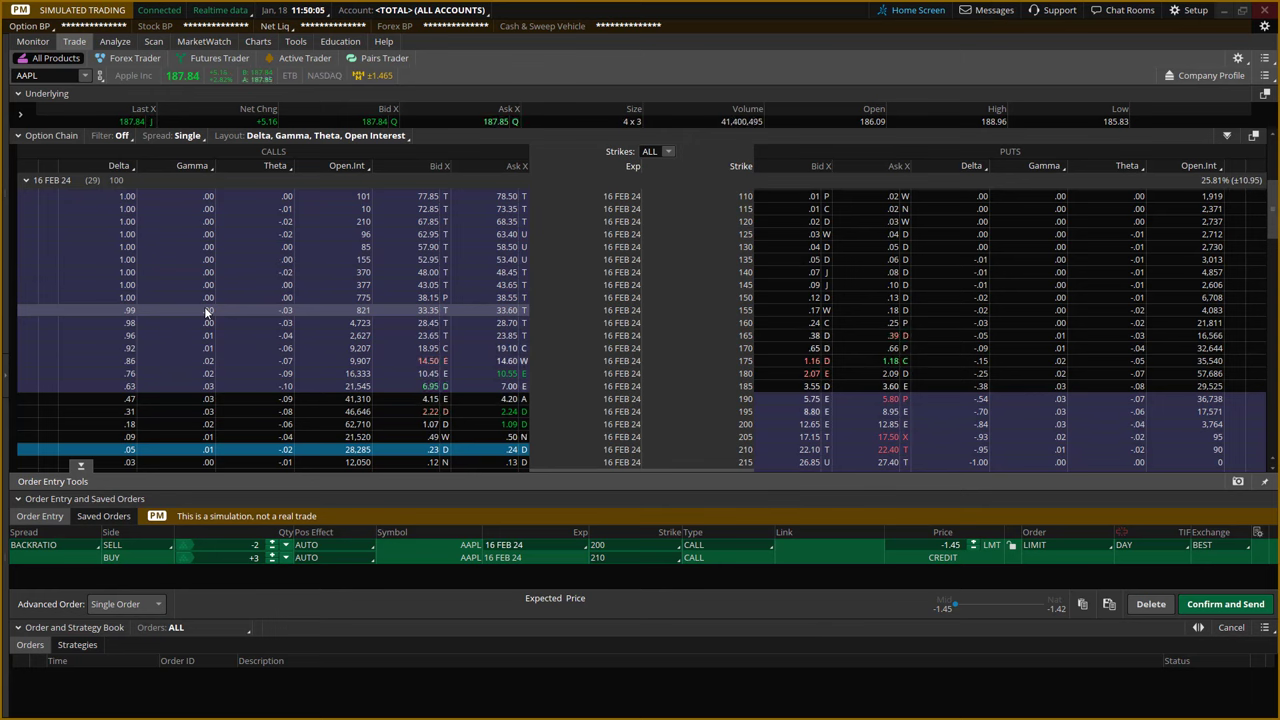
- Switch to the TC2000 chart and set AAPL's horizontal resistance line to 200
{"action": "left_click", "coordinate": [1224, 11]}
{"action": "right_click", "coordinate": [903, 217]}
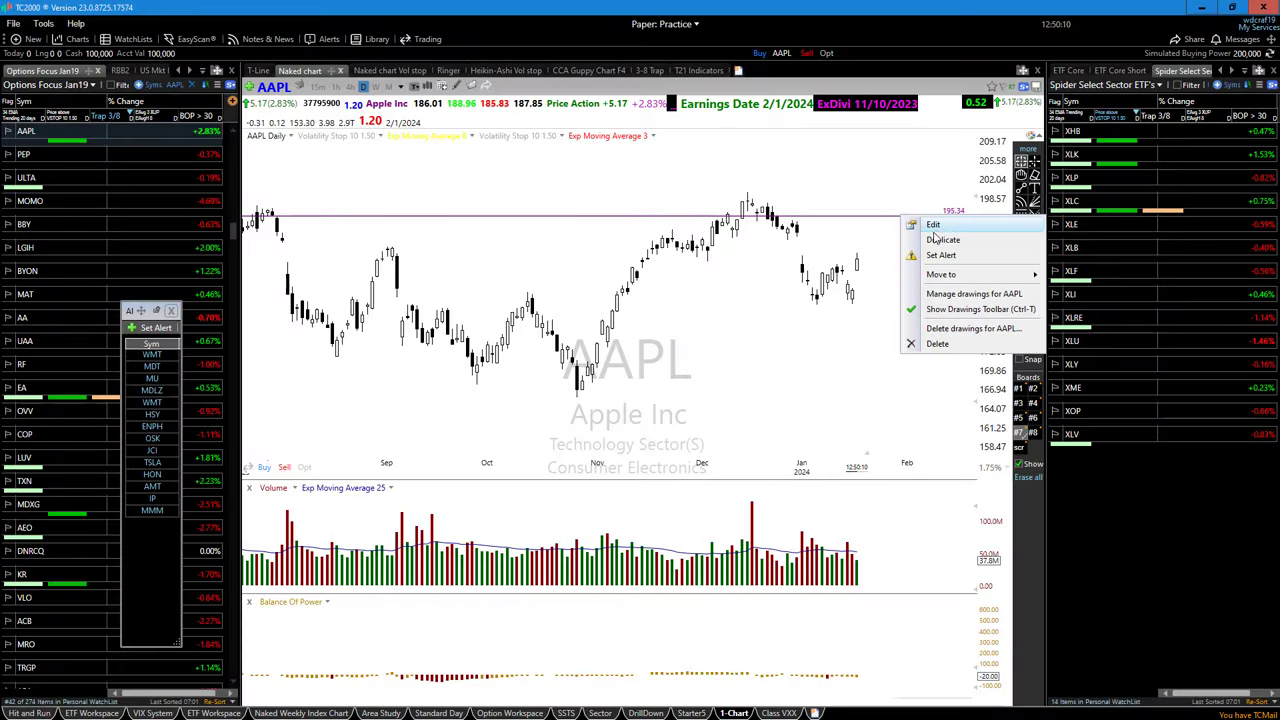
{"action": "left_click", "coordinate": [933, 225]}
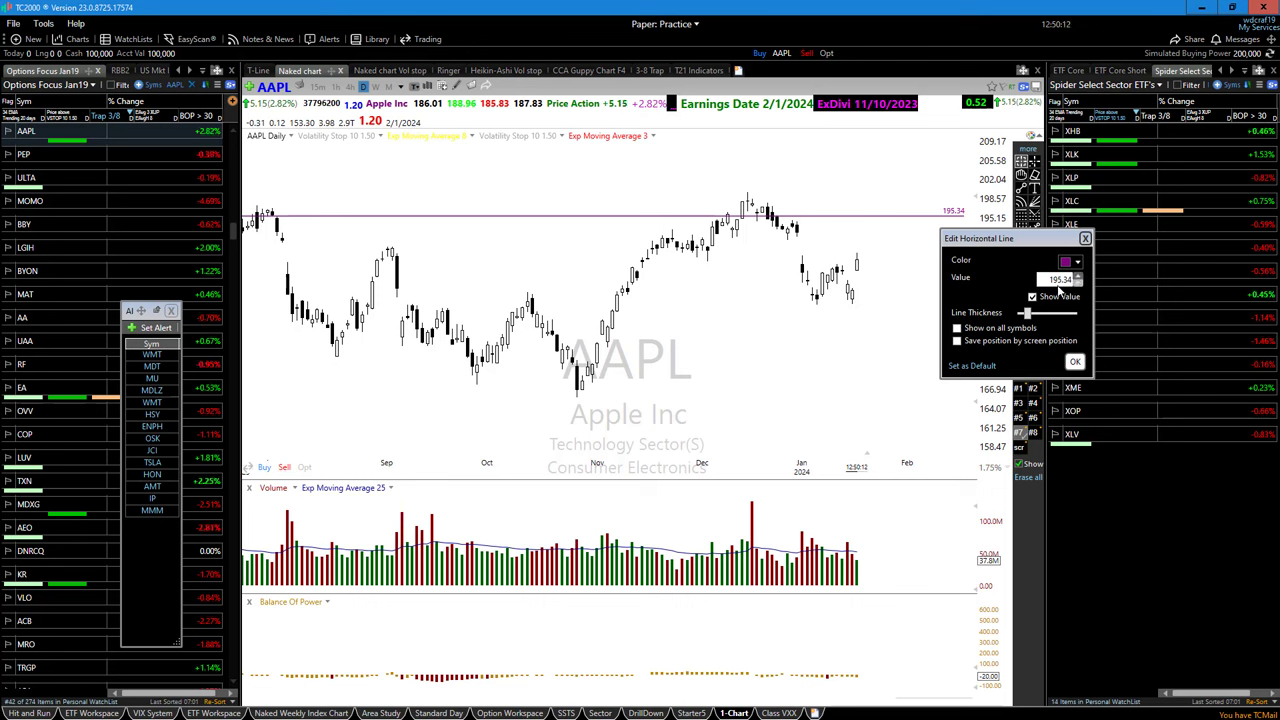
{"action": "left_click_drag", "start_coordinate": [1049, 285], "coordinate": [1108, 292]}
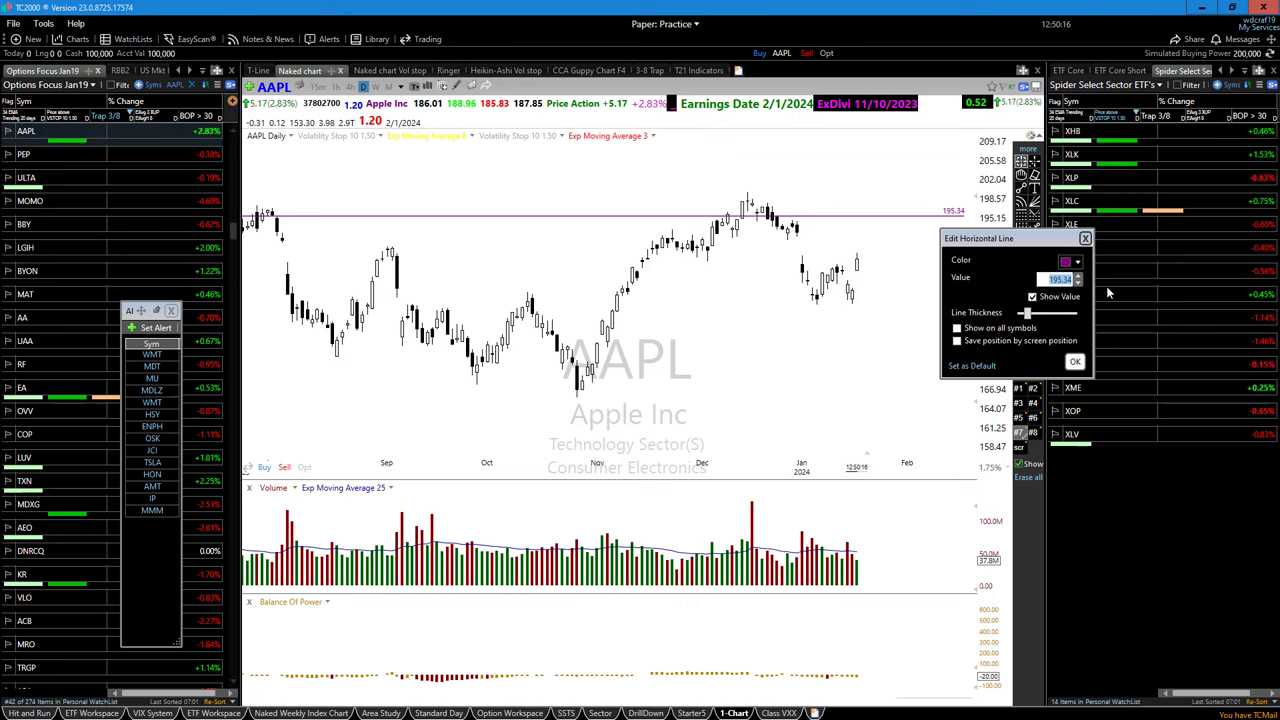
{"action": "type", "text": "200"}
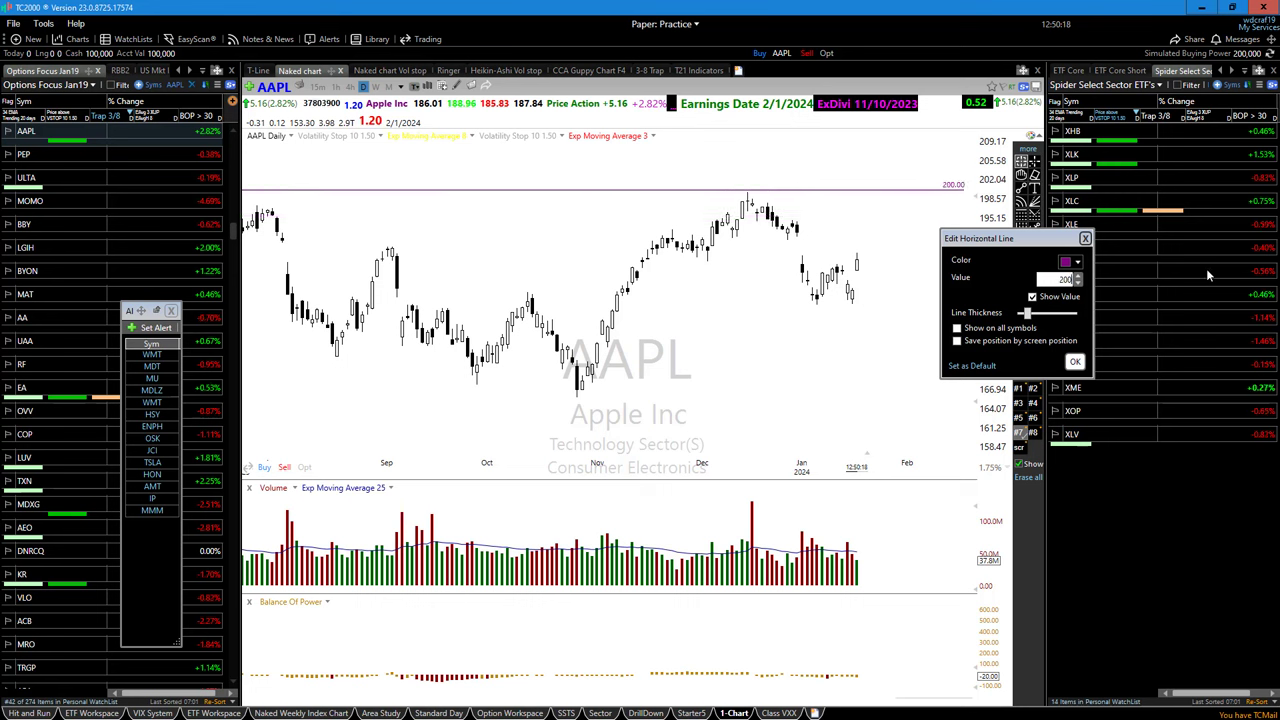
{"action": "left_click", "coordinate": [1074, 362]}
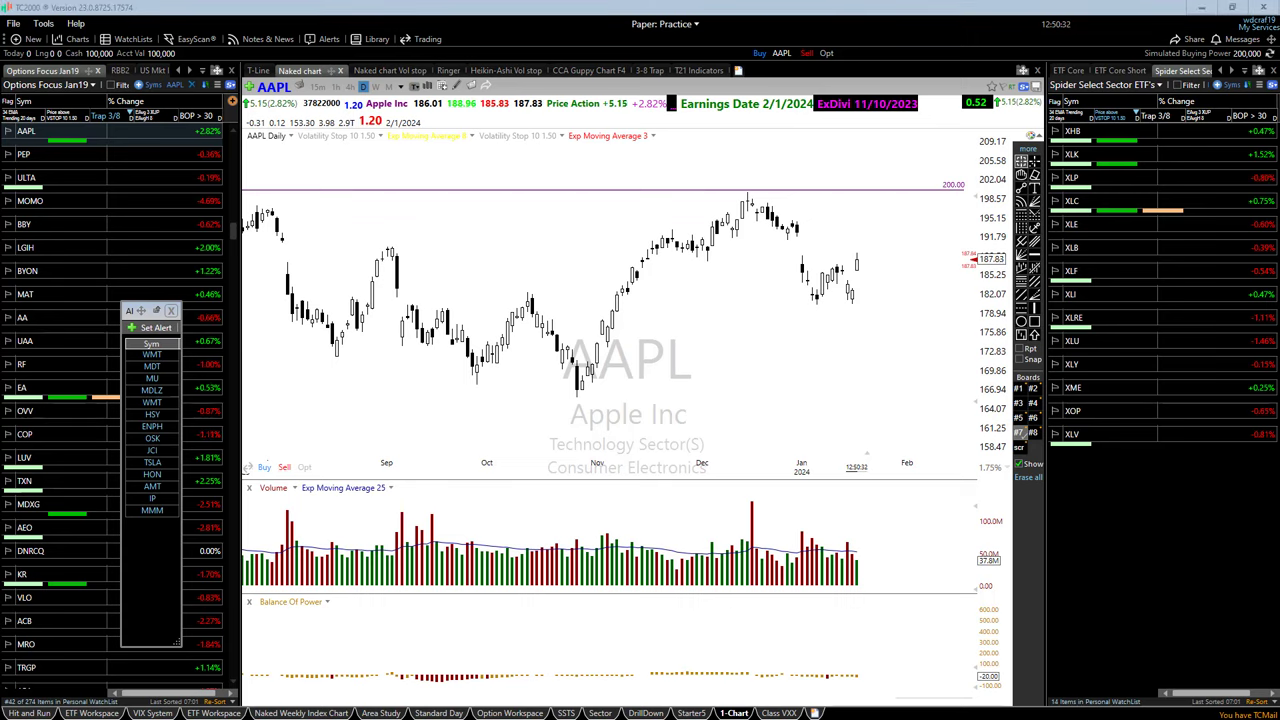
- Switch back to the trading platform, open the call backratio's risk profile and move the 196.22 price slice to 199.88
{"action": "key", "text": "alt+Tab"}
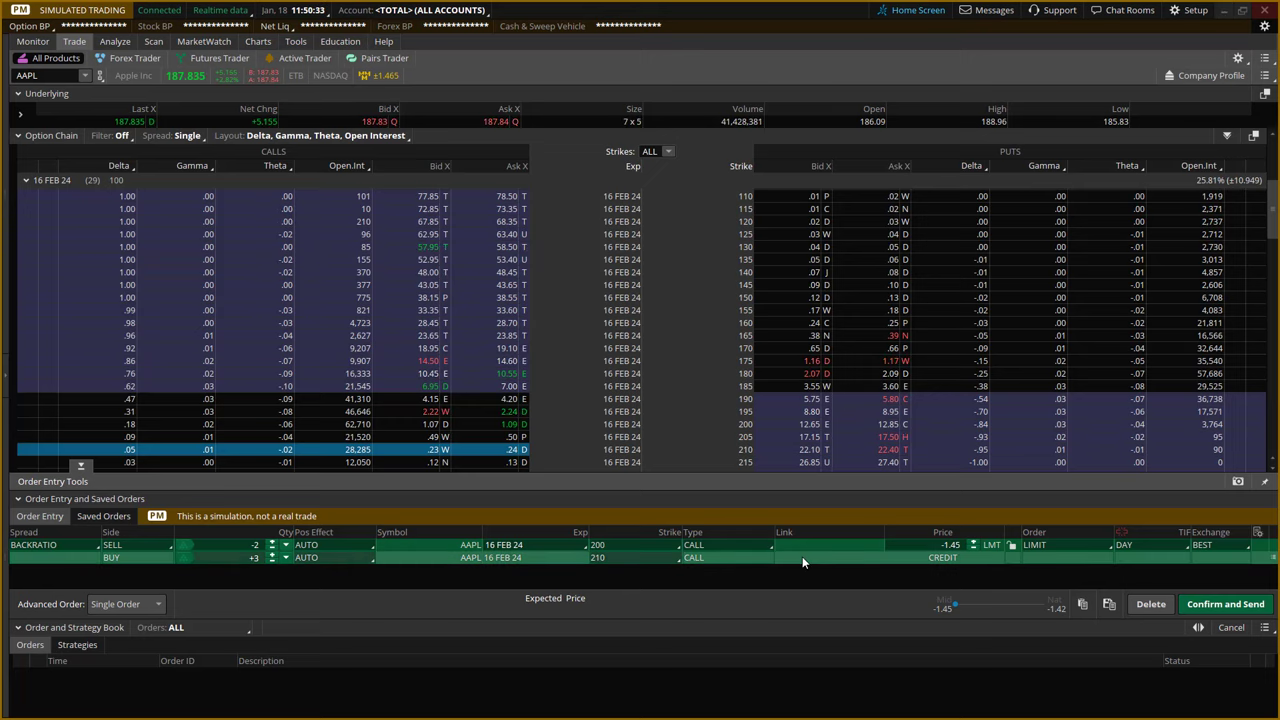
{"action": "right_click", "coordinate": [800, 557]}
{"action": "left_click", "coordinate": [868, 609]}
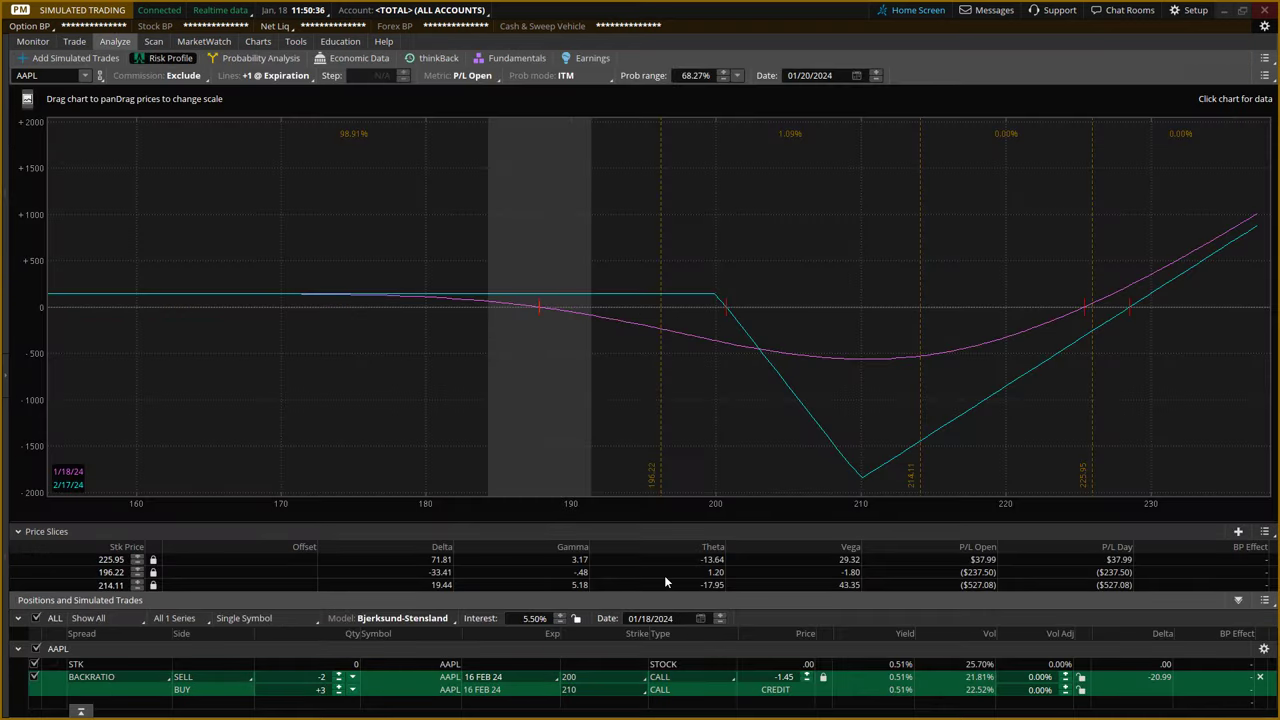
{"action": "left_click_drag", "start_coordinate": [694, 440], "coordinate": [620, 407]}
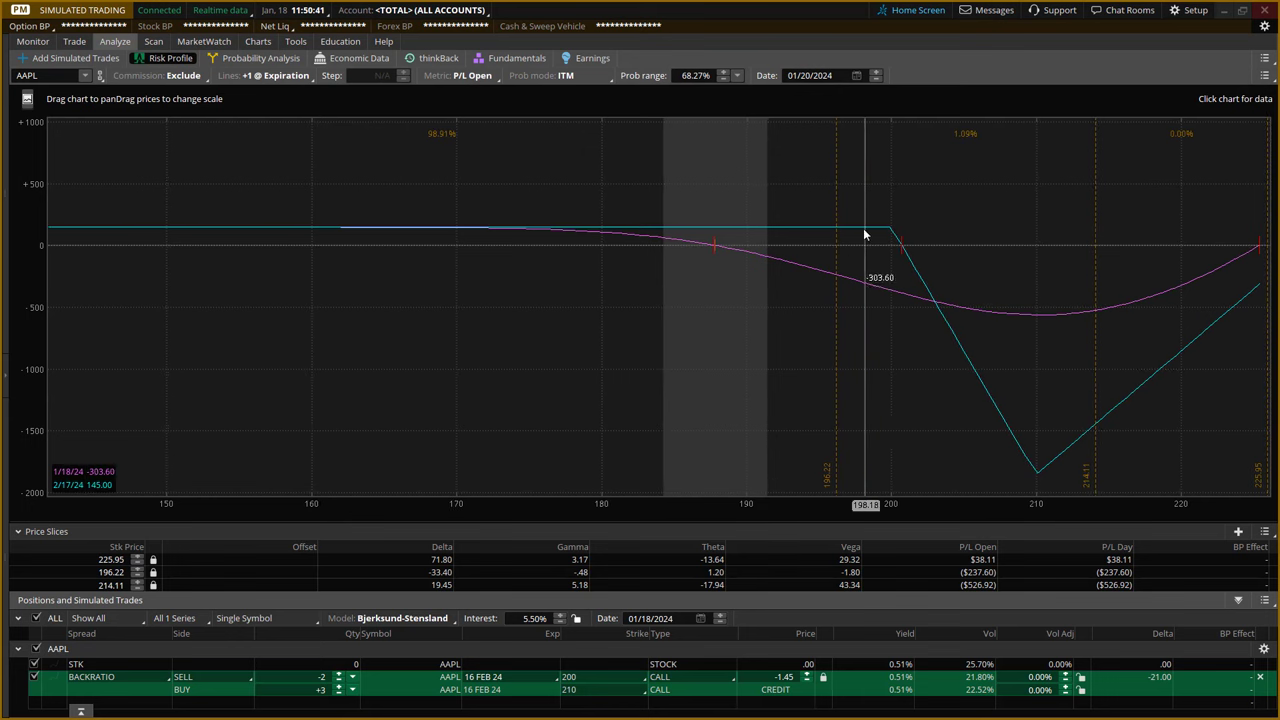
{"action": "left_click_drag", "start_coordinate": [837, 316], "coordinate": [890, 312]}
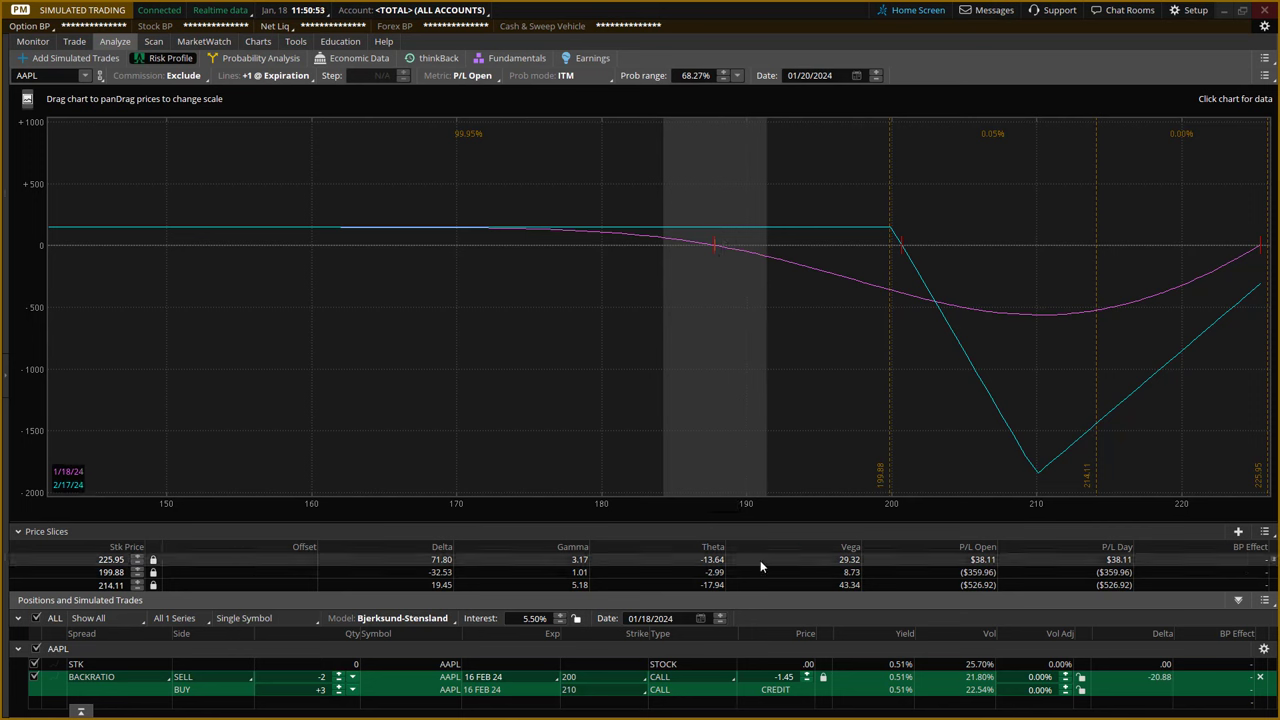
- Set the risk profile's probability date to 02/16/2024 and bring the profit range and the upside recovery into view
{"action": "left_click", "coordinate": [855, 78]}
{"action": "left_click", "coordinate": [884, 102]}
{"action": "left_click", "coordinate": [872, 159]}
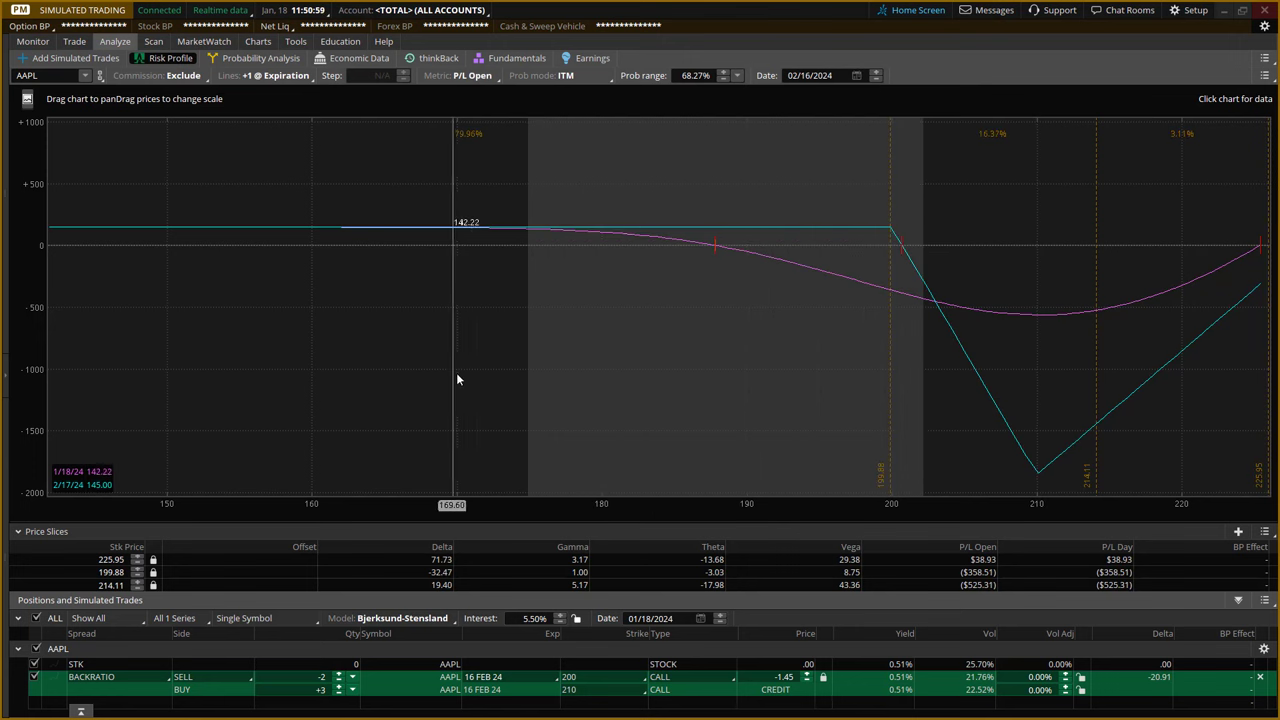
{"action": "left_click_drag", "start_coordinate": [455, 374], "coordinate": [342, 370]}
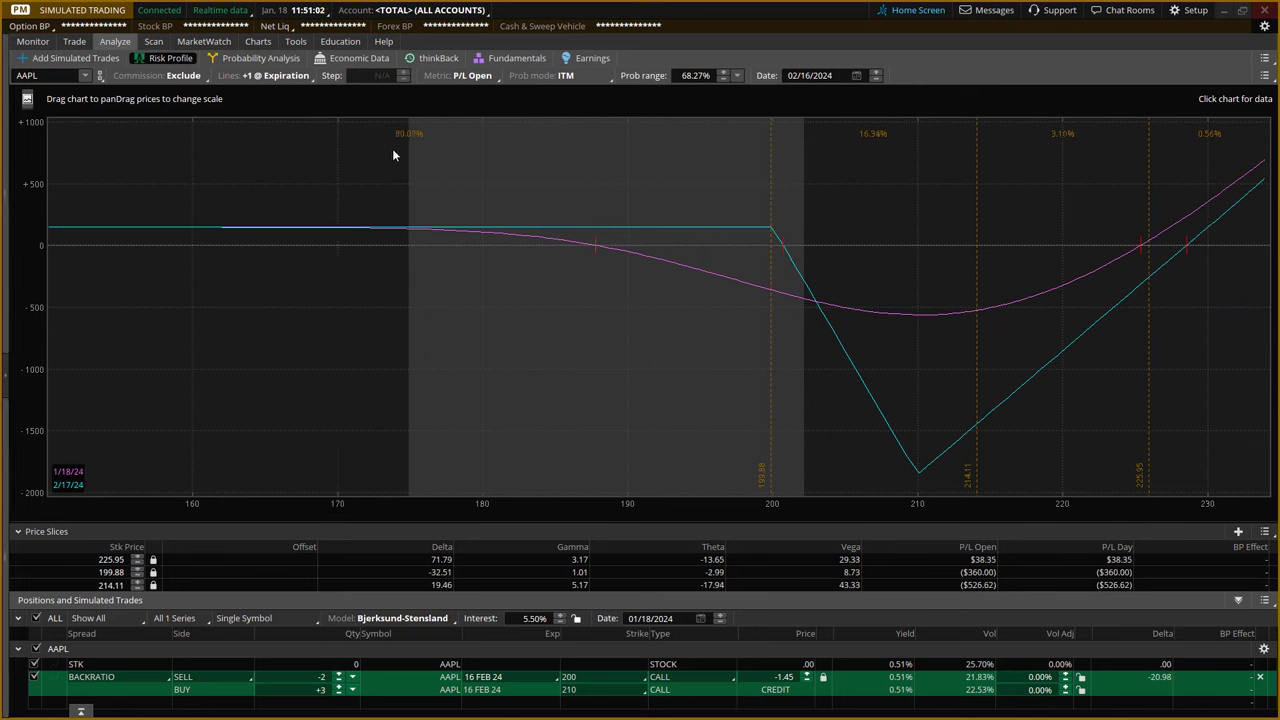
- Circle the 80% probability, mark both edges of the shaded range and the area near 200, and clear the markings
{"action": "mouse_move", "coordinate": [398, 128]}
{"action": "left_mouse_down"}
{"action": "mouse_move", "coordinate": [456, 140]}
{"action": "mouse_move", "coordinate": [392, 150]}
{"action": "left_mouse_up"}
{"action": "mouse_move", "coordinate": [408, 220]}
{"action": "left_mouse_down"}
{"action": "mouse_move", "coordinate": [408, 249]}
{"action": "mouse_move", "coordinate": [408, 232]}
{"action": "left_mouse_up"}
{"action": "left_click_drag", "start_coordinate": [804, 210], "coordinate": [802, 264]}
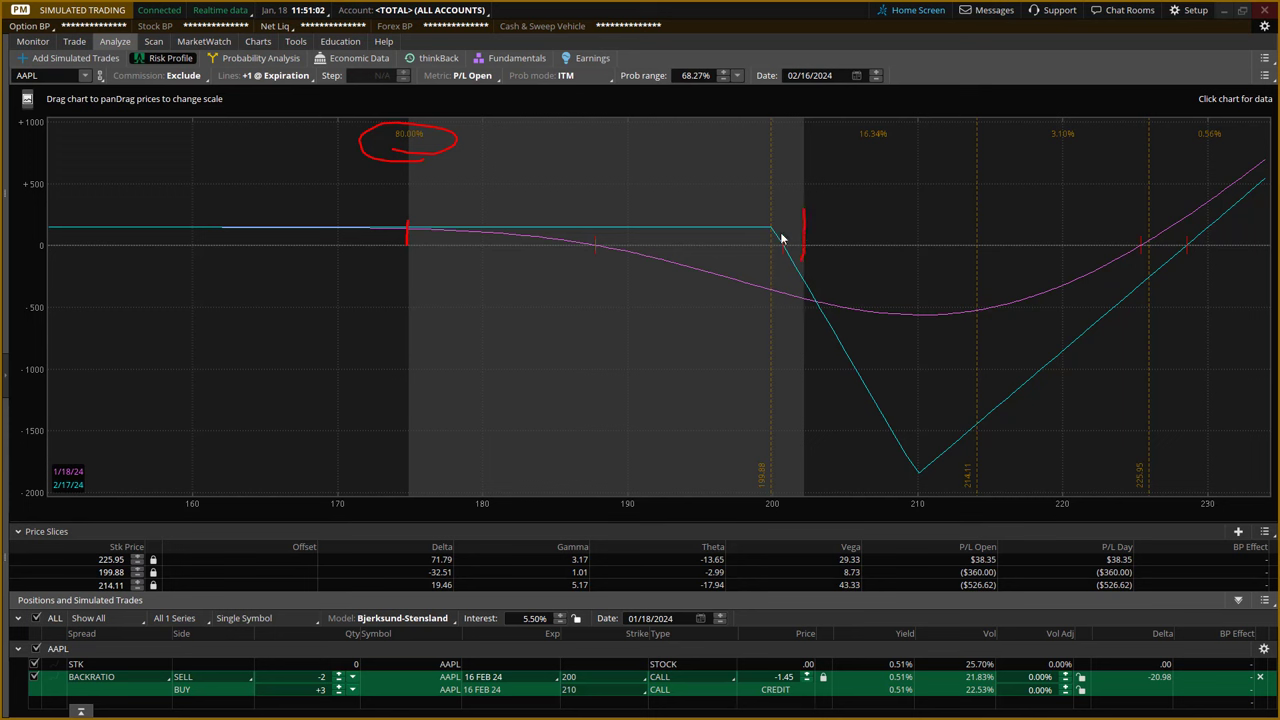
{"action": "left_click_drag", "start_coordinate": [773, 283], "coordinate": [782, 263]}
{"action": "key", "text": "Escape"}
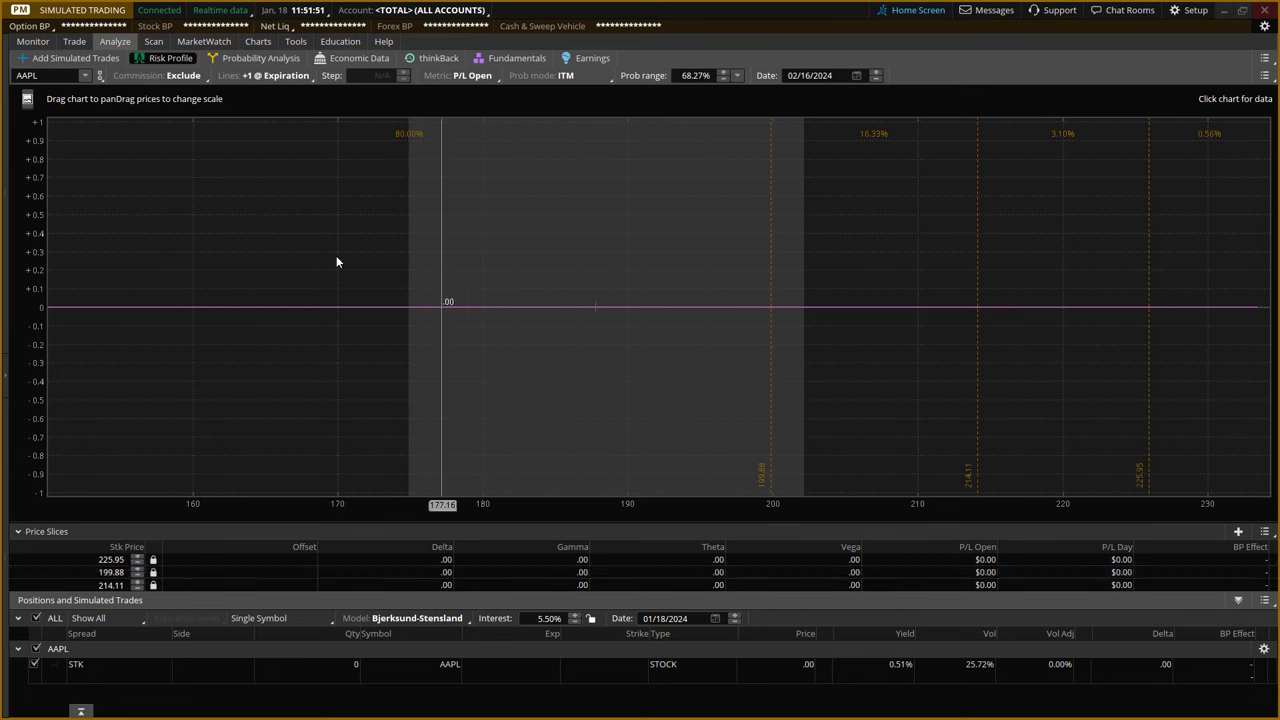
- Delete the AAPL call backratio order and return to the TC2000 chart
{"action": "left_click", "coordinate": [74, 41]}
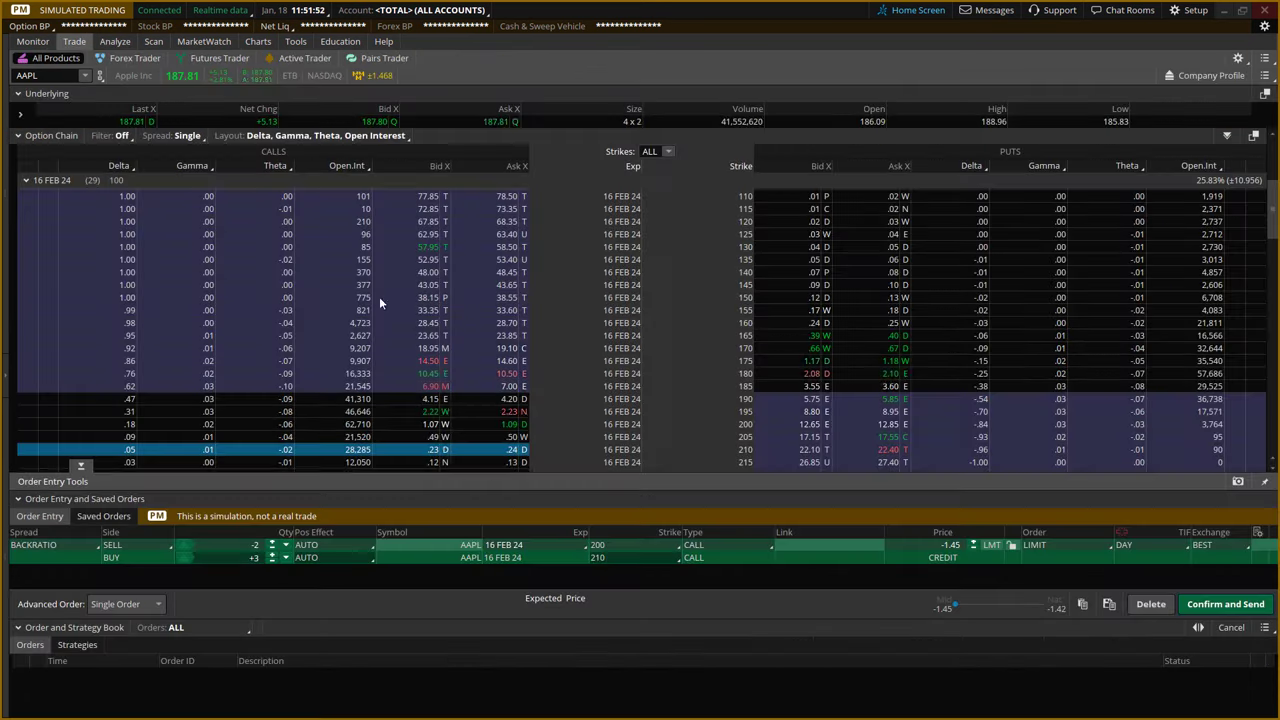
{"action": "left_click", "coordinate": [1148, 604]}
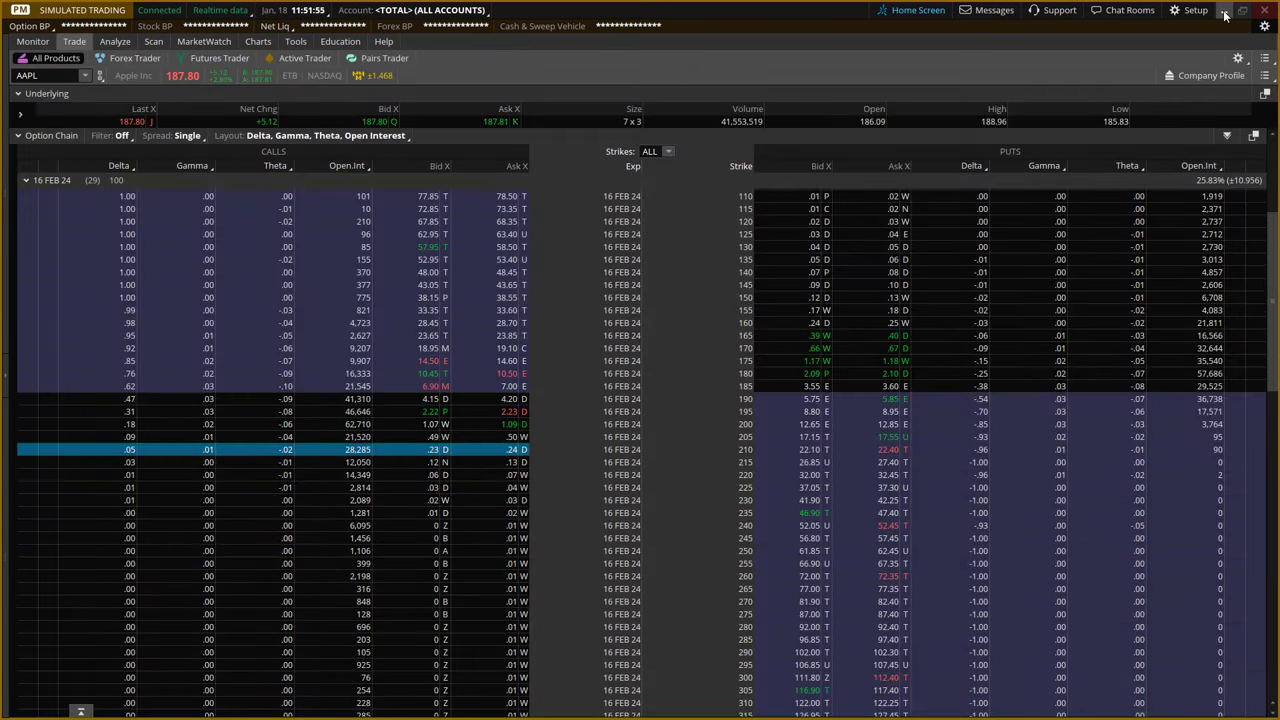
{"action": "left_click", "coordinate": [1224, 10]}
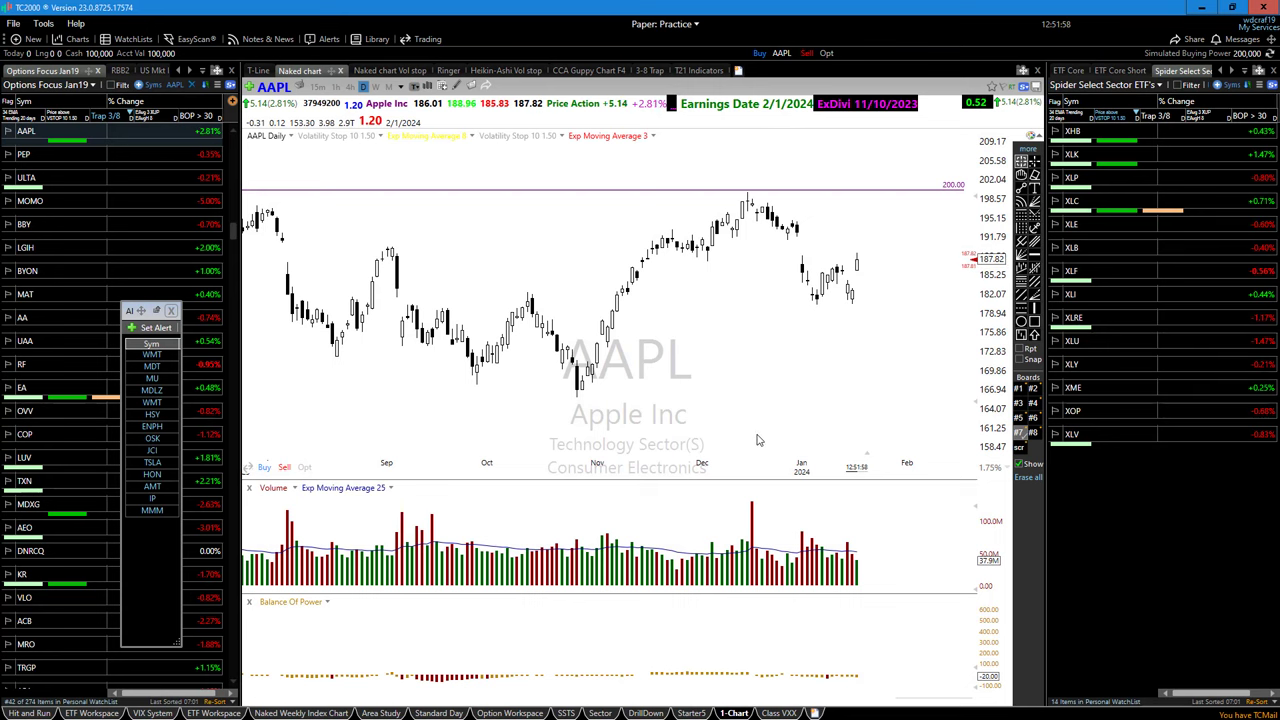
- Draw a horizontal support line on the AAPL daily chart and set its value to 175
{"action": "scroll", "coordinate": [755, 435], "scroll_direction": "down", "scroll_amount": 2}
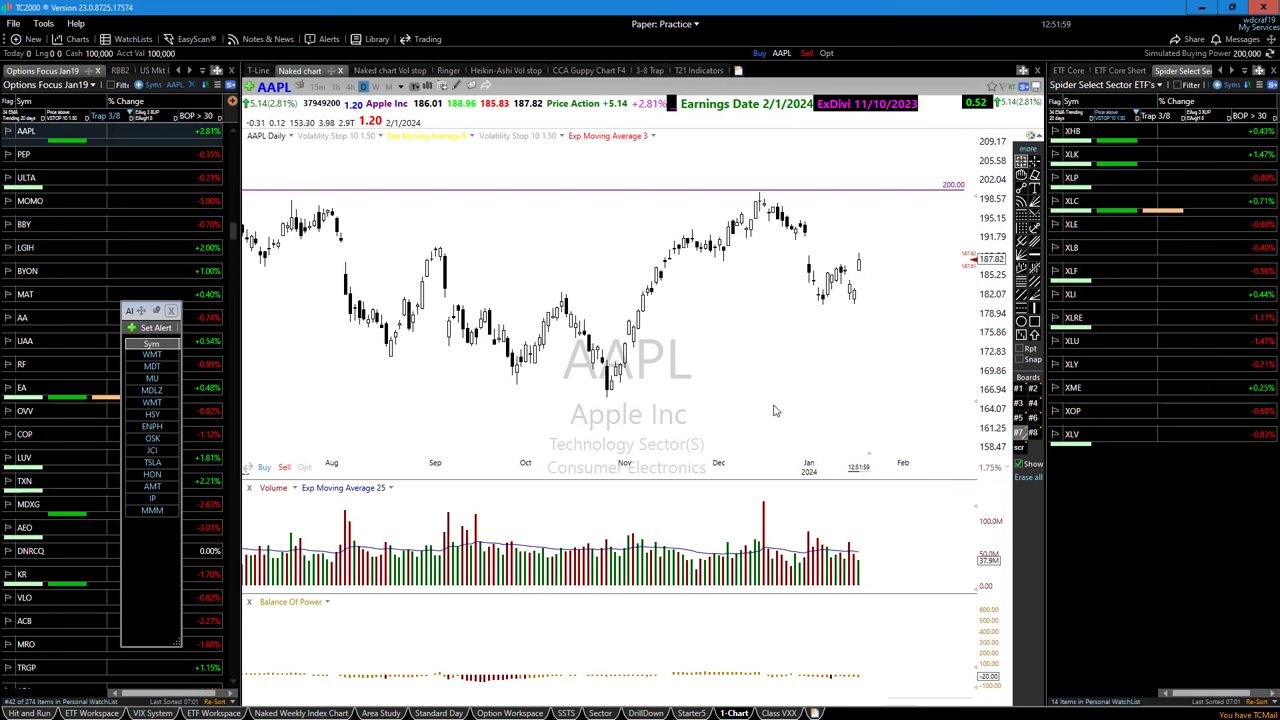
{"action": "scroll", "coordinate": [790, 396], "scroll_direction": "down", "scroll_amount": 1}
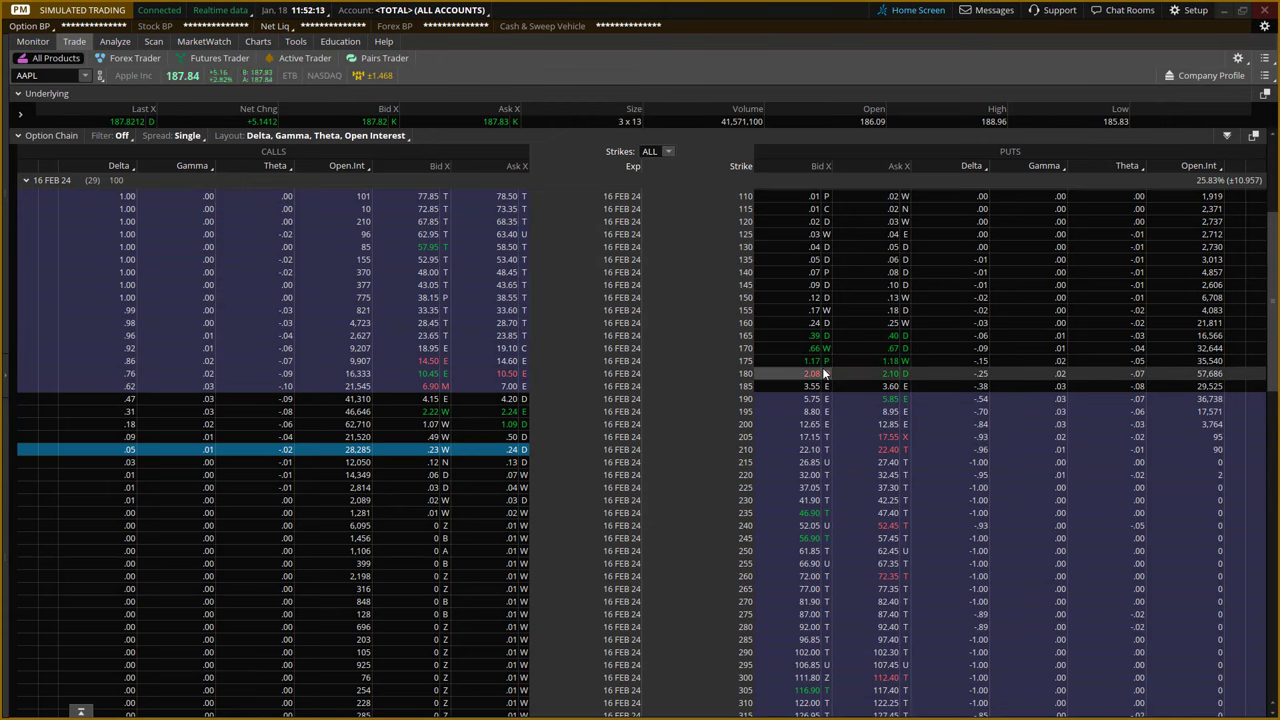
{"action": "left_click", "coordinate": [1225, 13]}
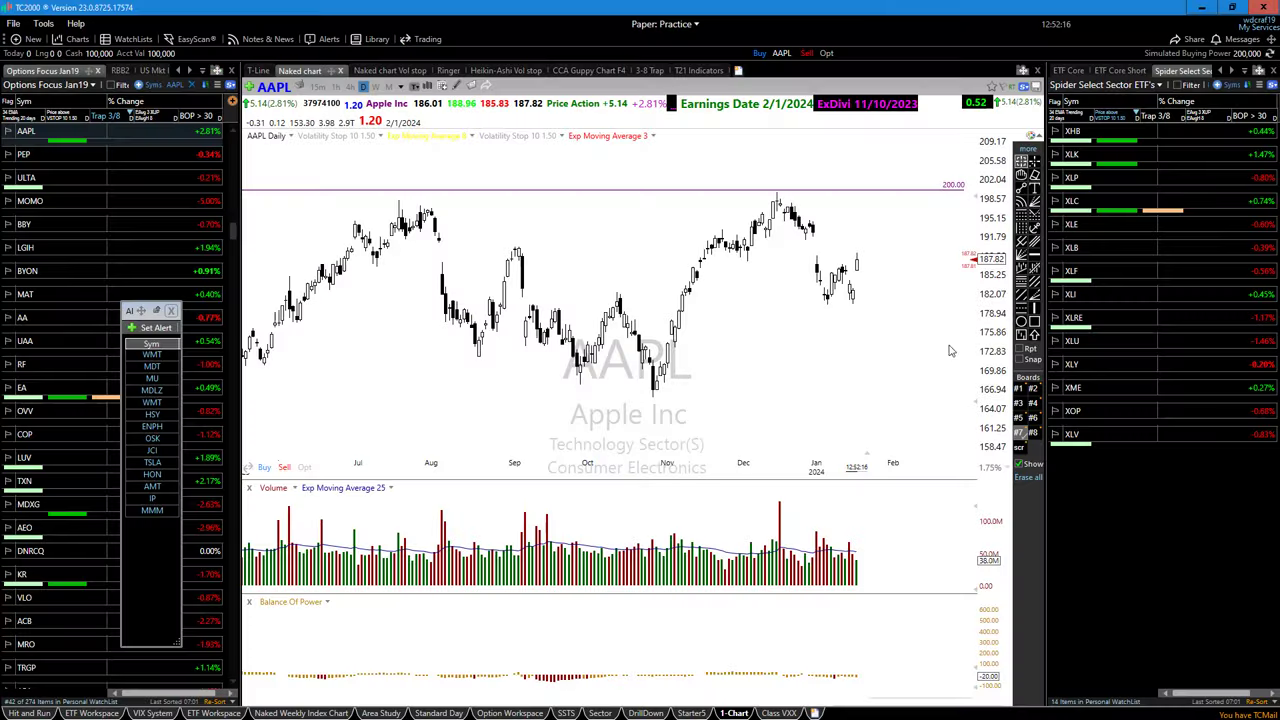
{"action": "left_click", "coordinate": [1034, 258]}
{"action": "left_click", "coordinate": [903, 329]}
{"action": "right_click", "coordinate": [905, 333]}
{"action": "left_click", "coordinate": [934, 342]}
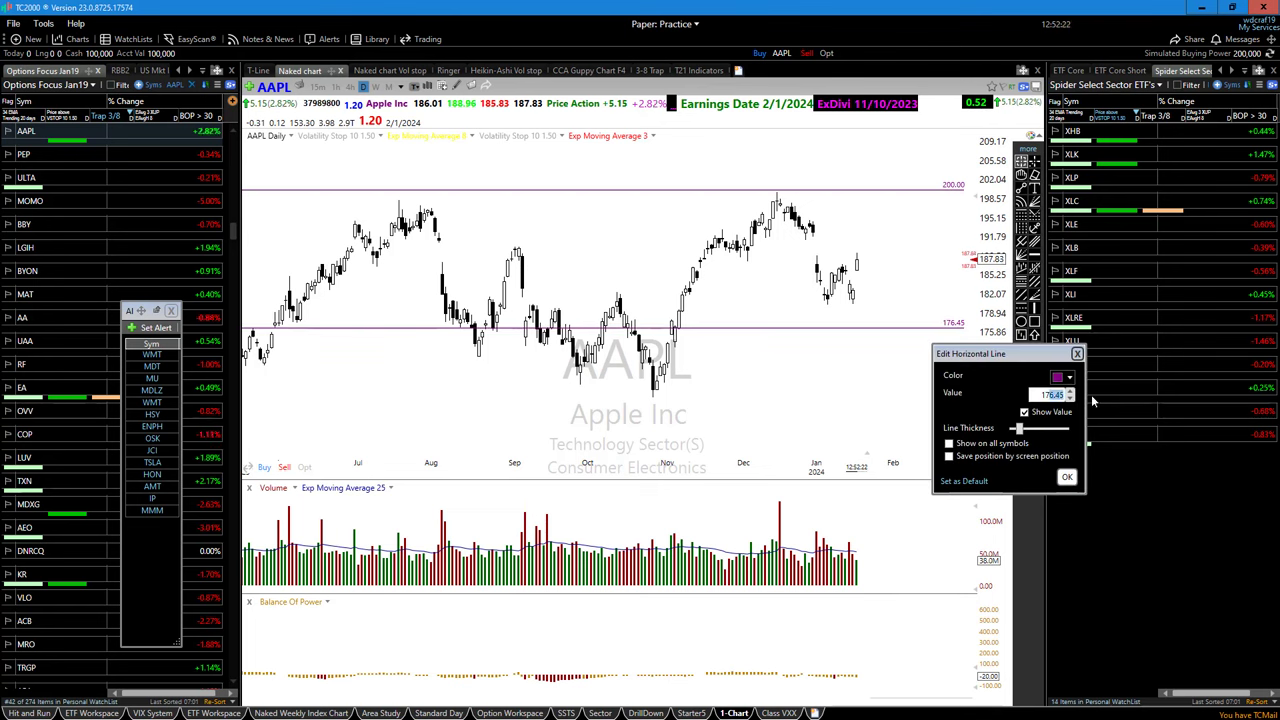
{"action": "type", "text": "175"}
{"action": "left_click", "coordinate": [1066, 477]}
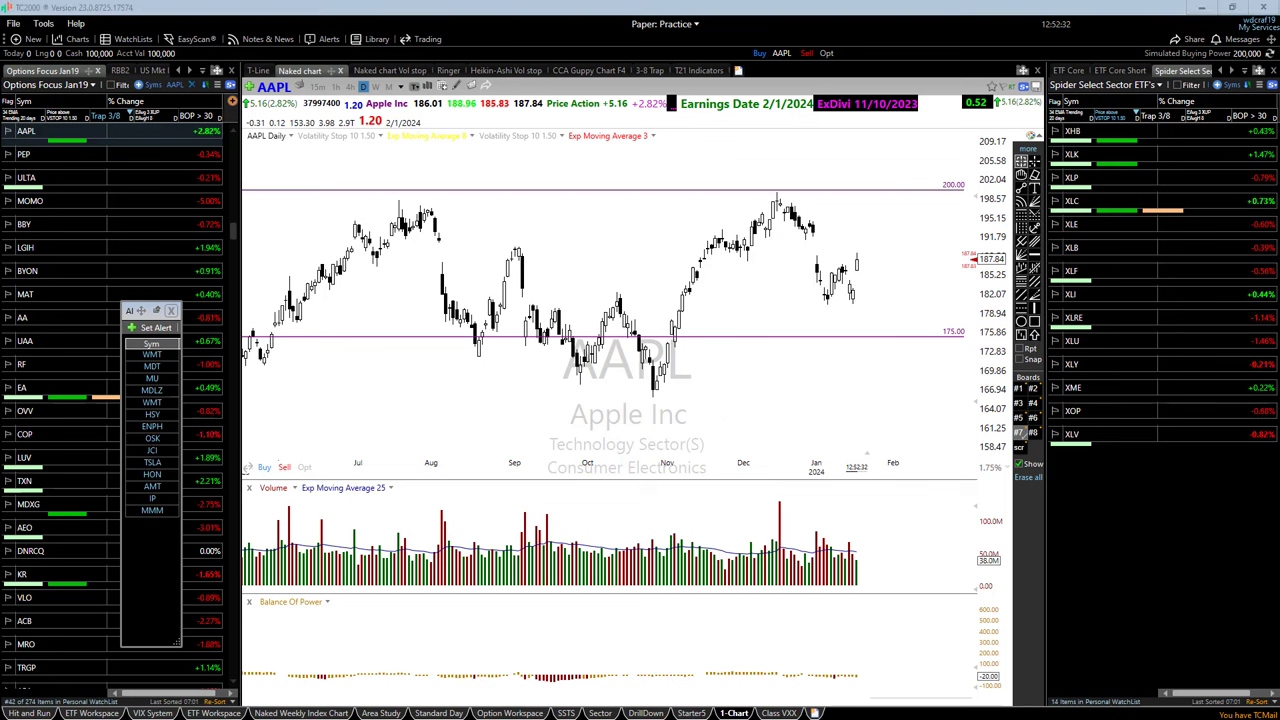
- Build a 16 FEB 24 AAPL put backratio selling 2 of the 175 strike and buying 3 of the 165 strike
{"action": "key", "text": "alt+Tab"}
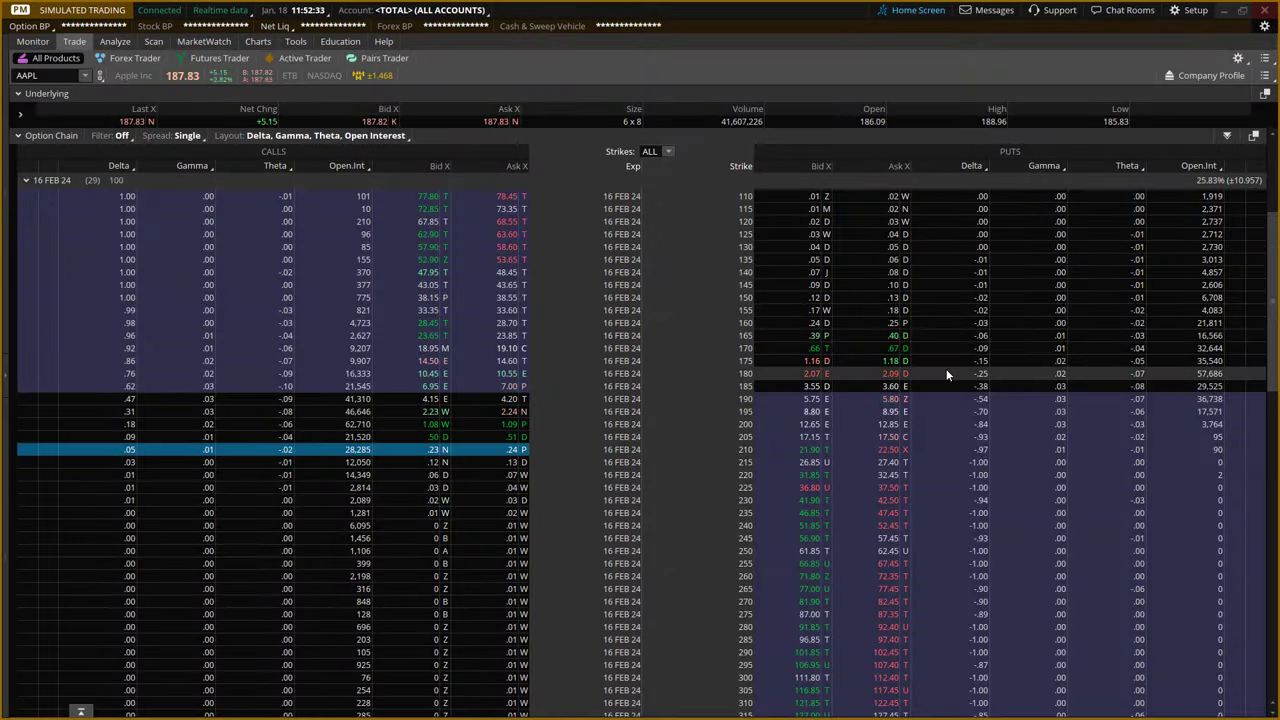
{"action": "left_click", "coordinate": [816, 362]}
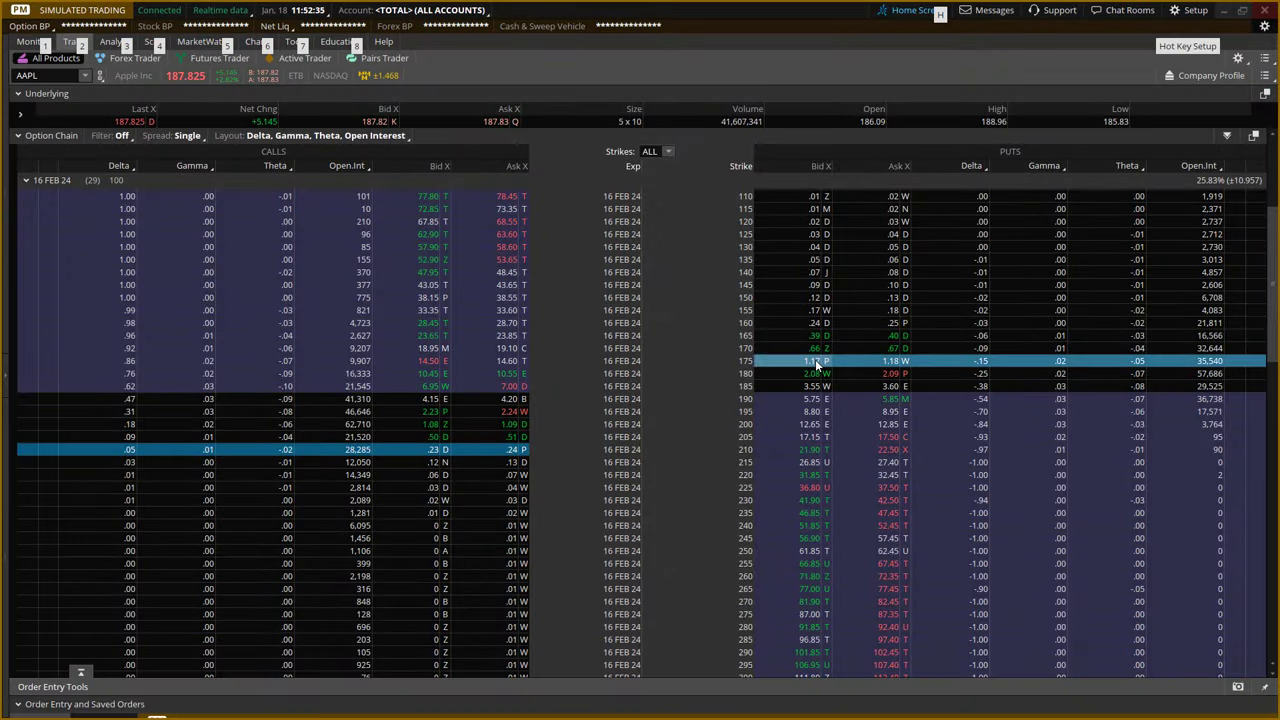
{"action": "left_click", "coordinate": [895, 335], "text": "ctrl"}
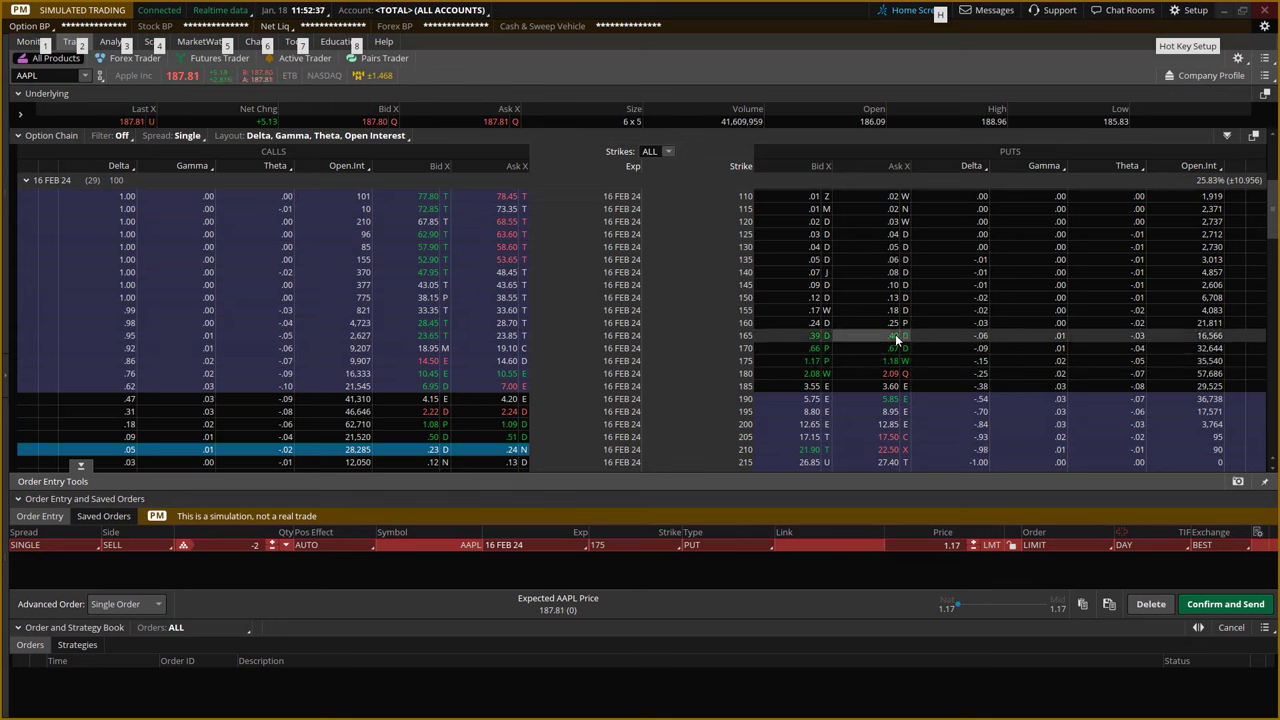
{"action": "left_click", "coordinate": [895, 335], "text": "ctrl"}
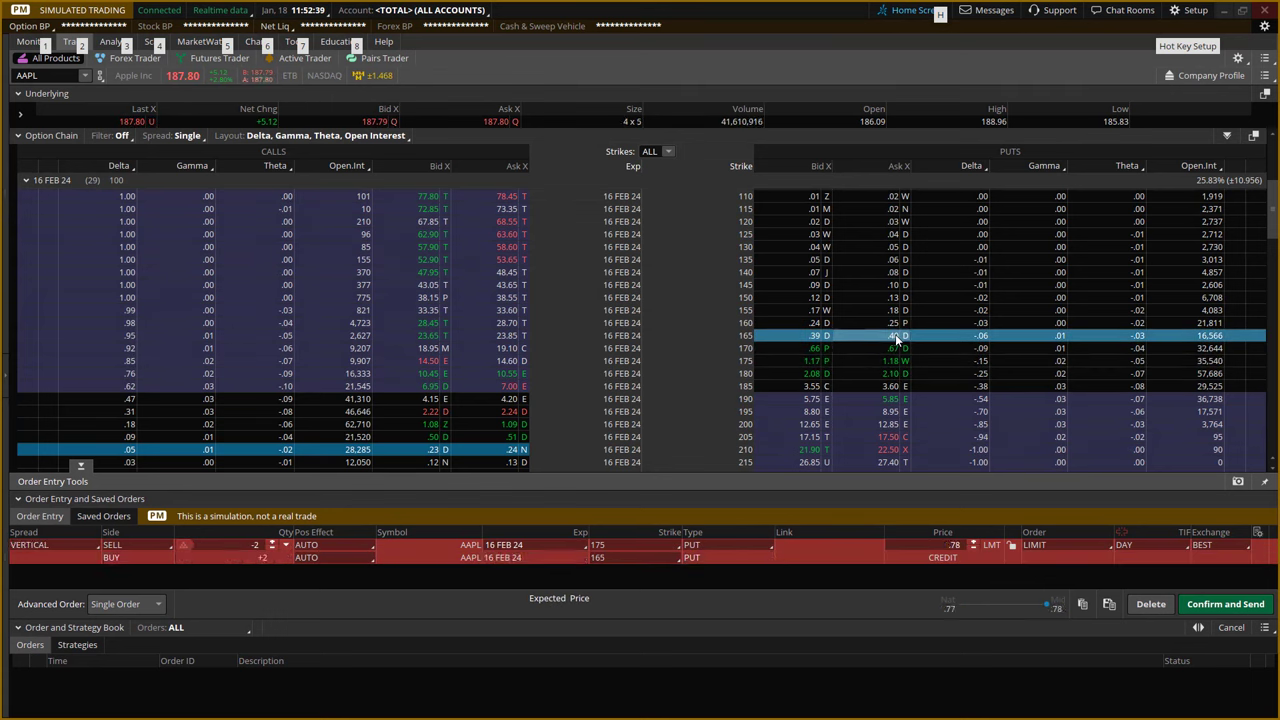
{"action": "left_click", "coordinate": [895, 335], "text": "ctrl"}
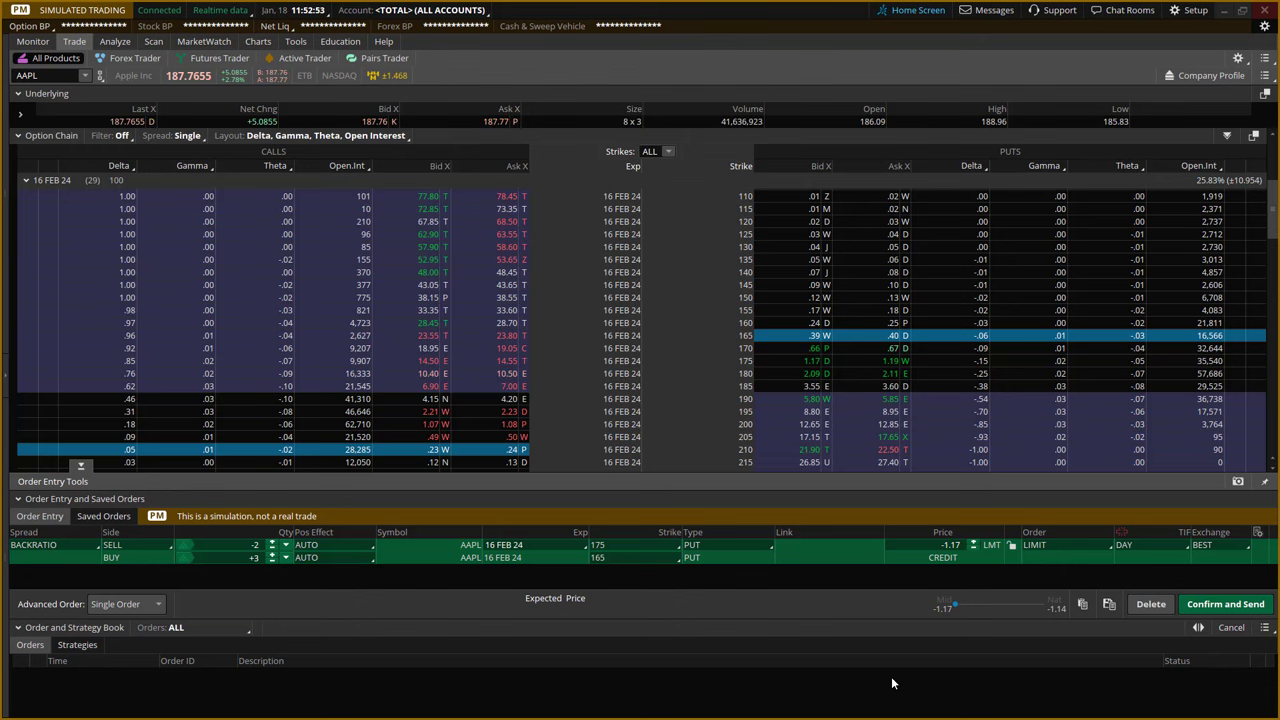
- Open the put backratio's risk profile and place its price slices at 161.19, 167.45 and 175.25
{"action": "right_click", "coordinate": [836, 555]}
{"action": "left_click", "coordinate": [892, 608]}
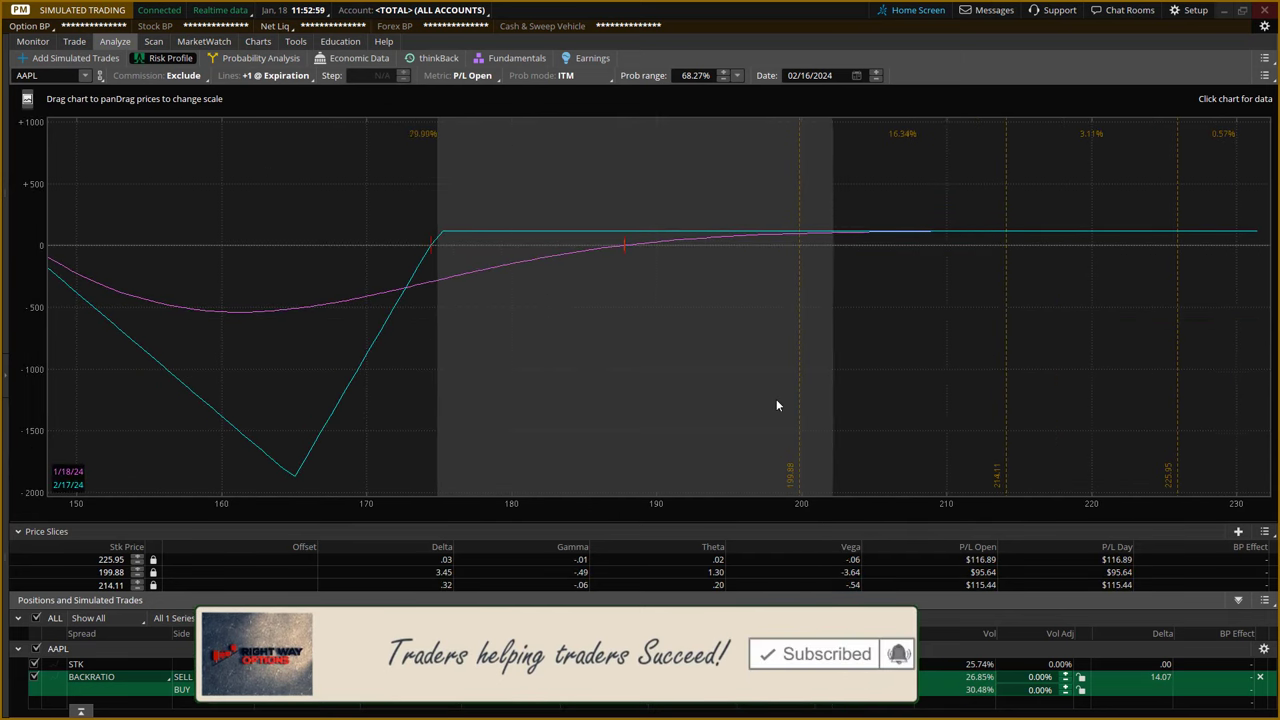
{"action": "left_click_drag", "start_coordinate": [1176, 298], "coordinate": [222, 278]}
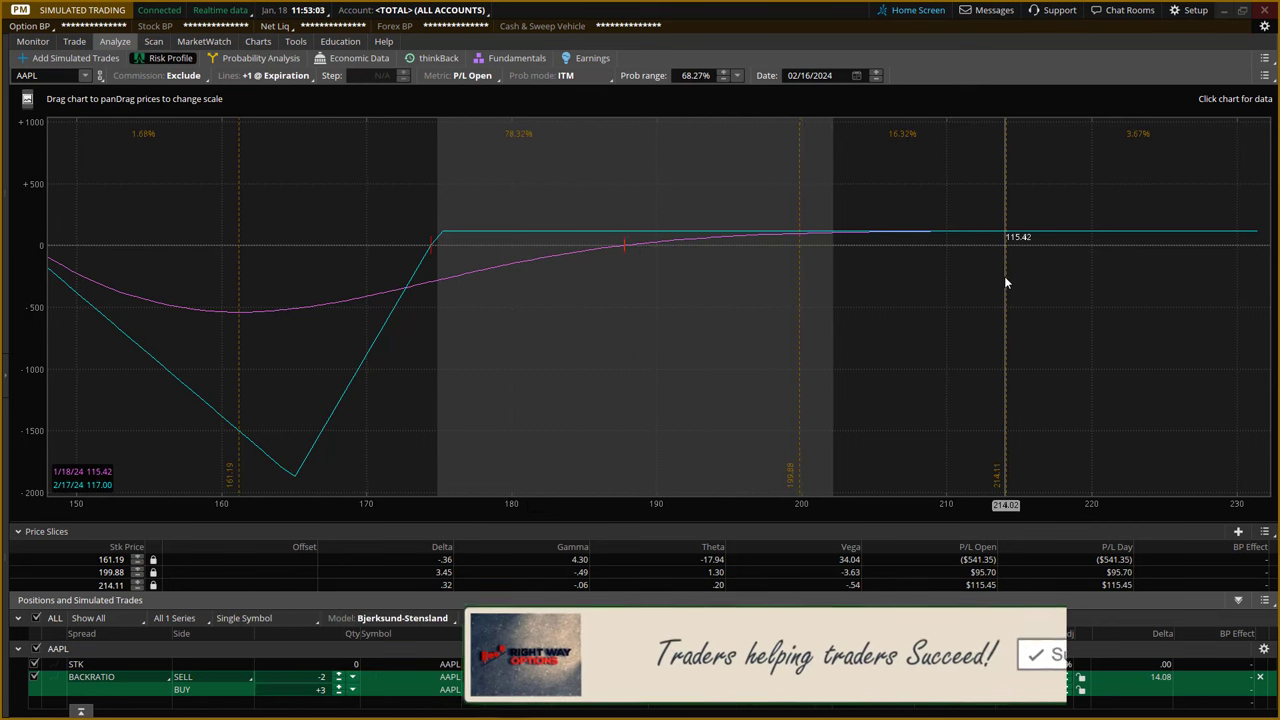
{"action": "left_click_drag", "start_coordinate": [1004, 276], "coordinate": [335, 245]}
{"action": "left_click_drag", "start_coordinate": [800, 263], "coordinate": [443, 256]}
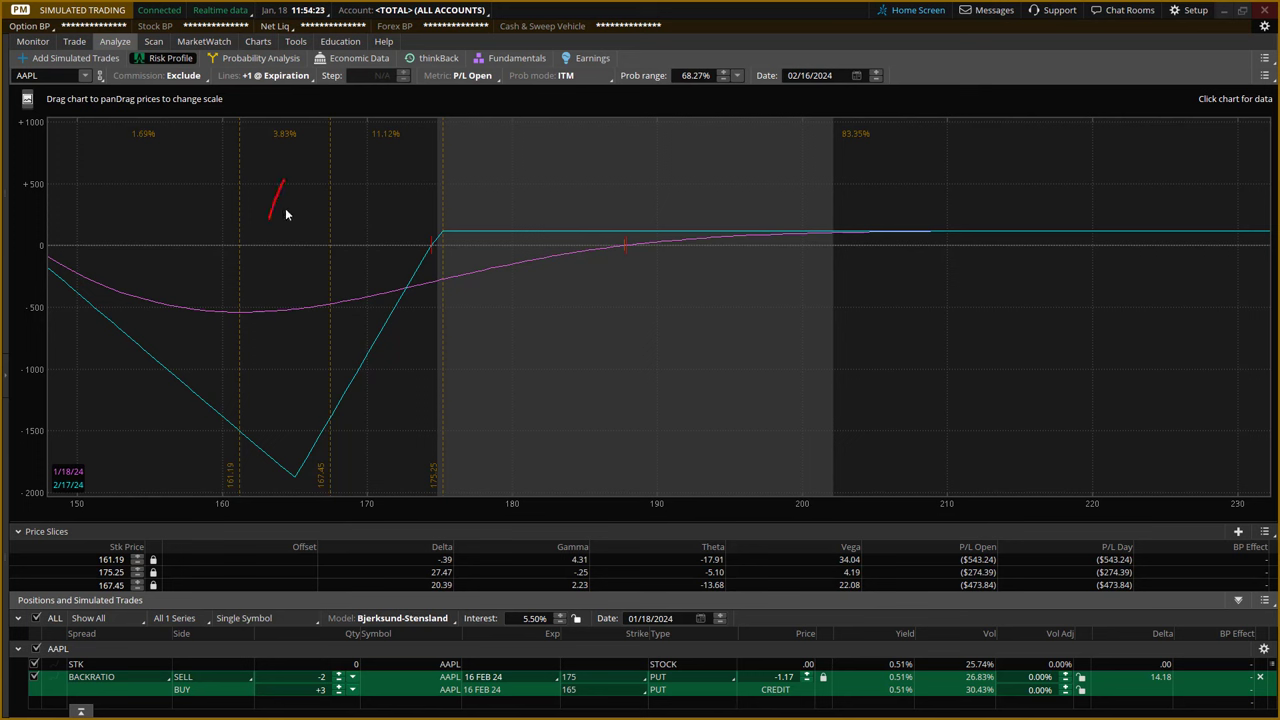
- Handwrite 100 above the loss area and $1000 above the profit range on the put backratio's risk graph
{"action": "left_click_drag", "start_coordinate": [312, 208], "coordinate": [340, 184]}
{"action": "left_click_drag", "start_coordinate": [670, 192], "coordinate": [736, 172]}
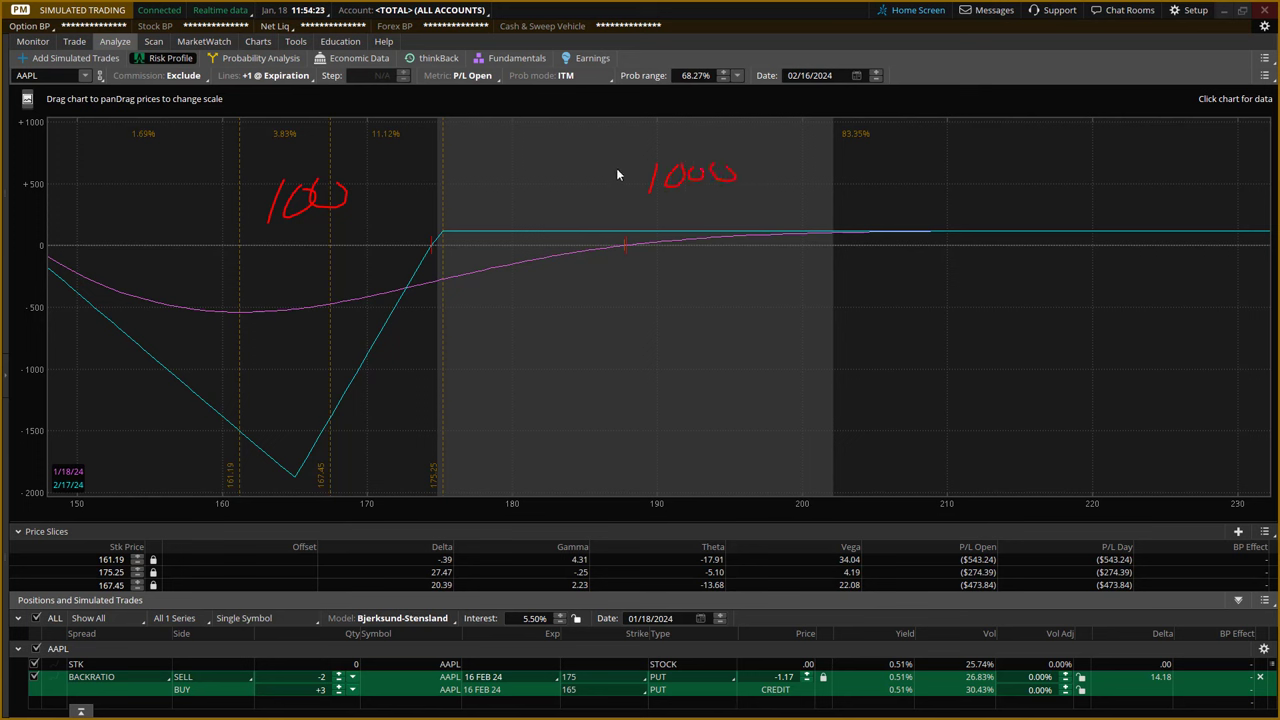
{"action": "left_click_drag", "start_coordinate": [620, 180], "coordinate": [636, 160]}
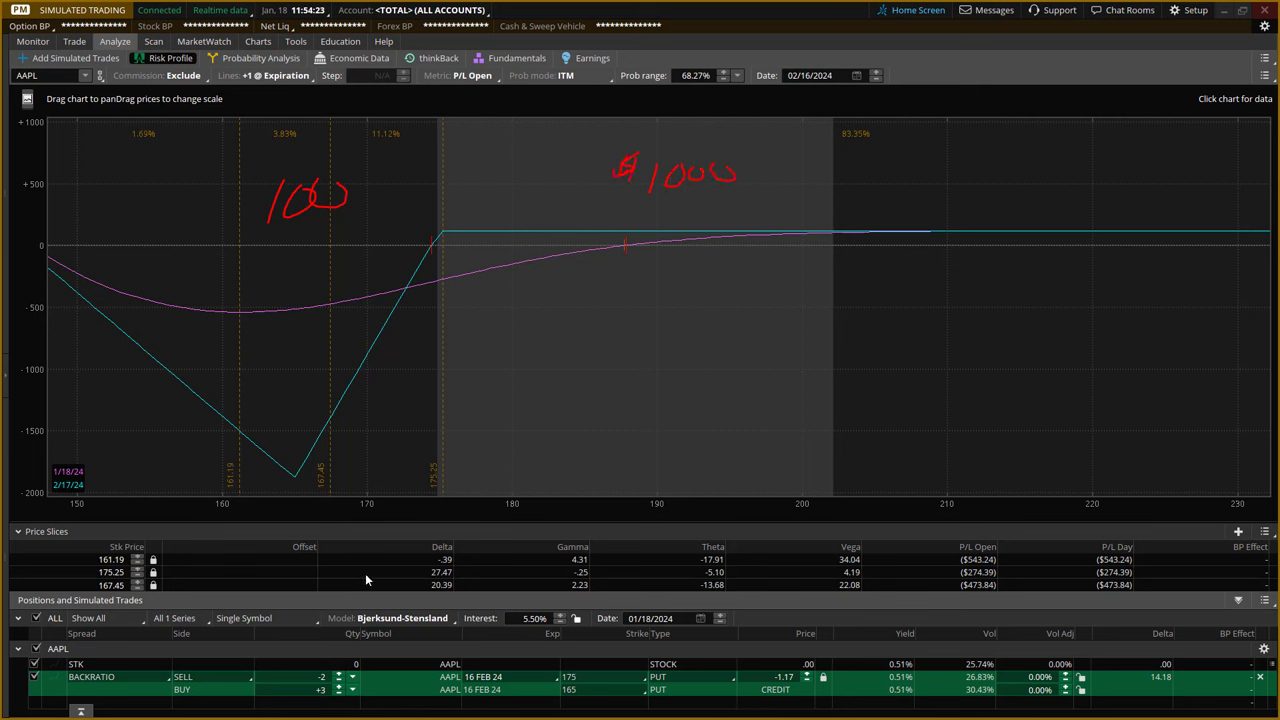